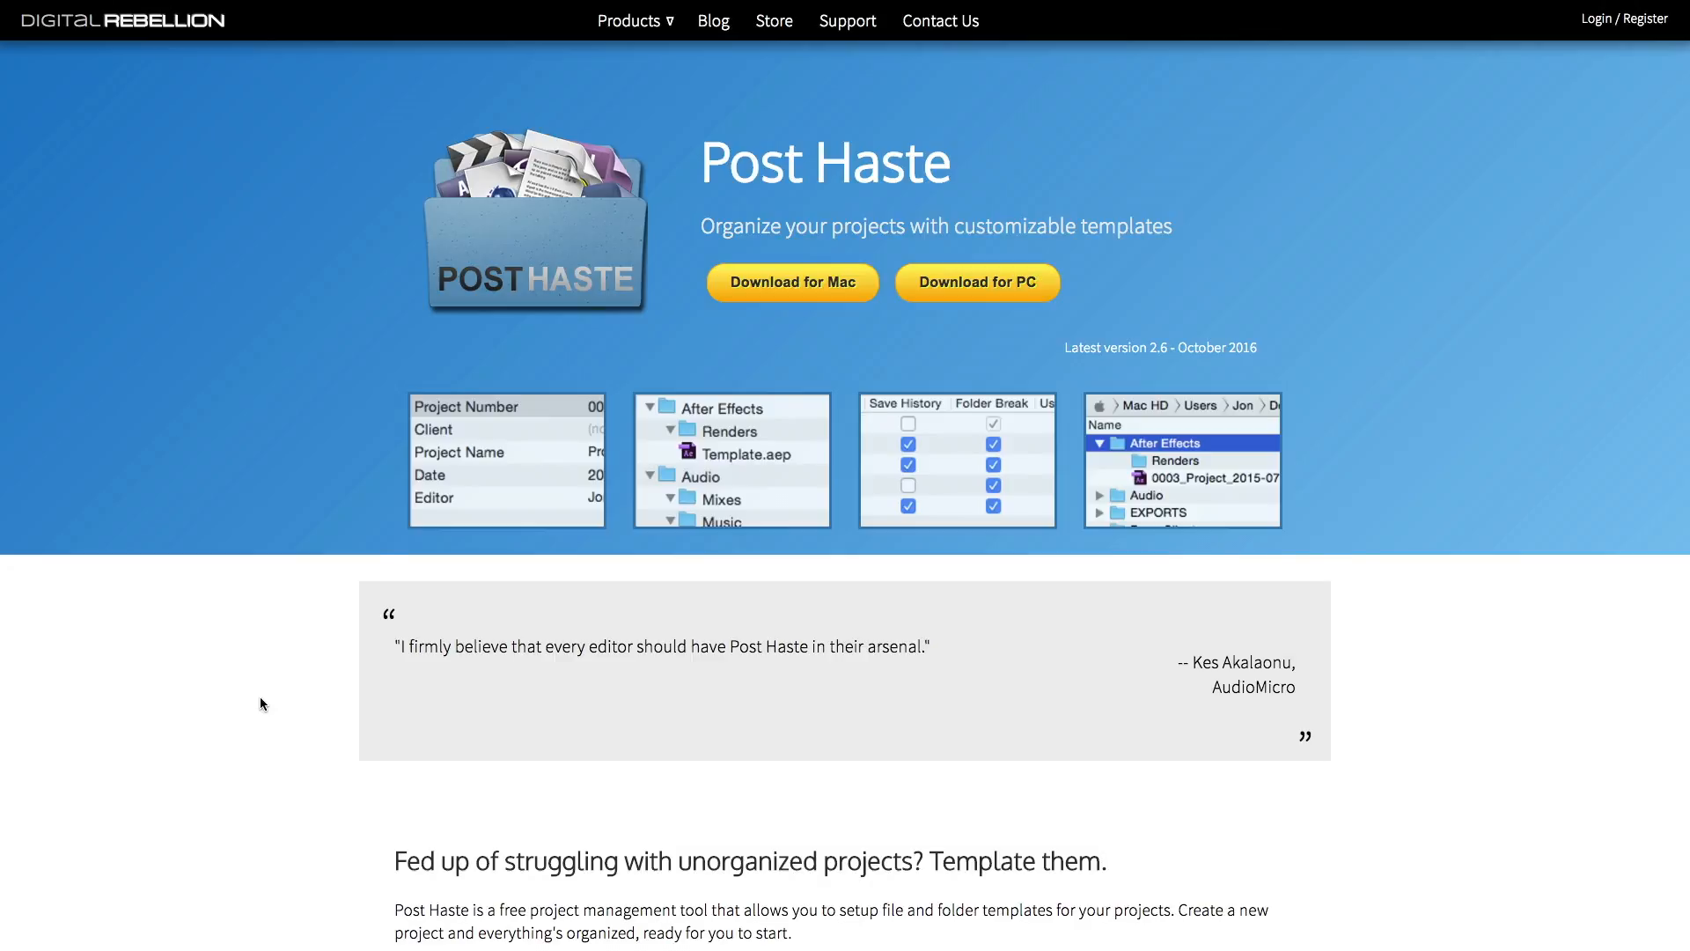
Look through the web pages for the folder template tools Post Haste, Client Folder Maker and Planter
key("ctrl+Tab")
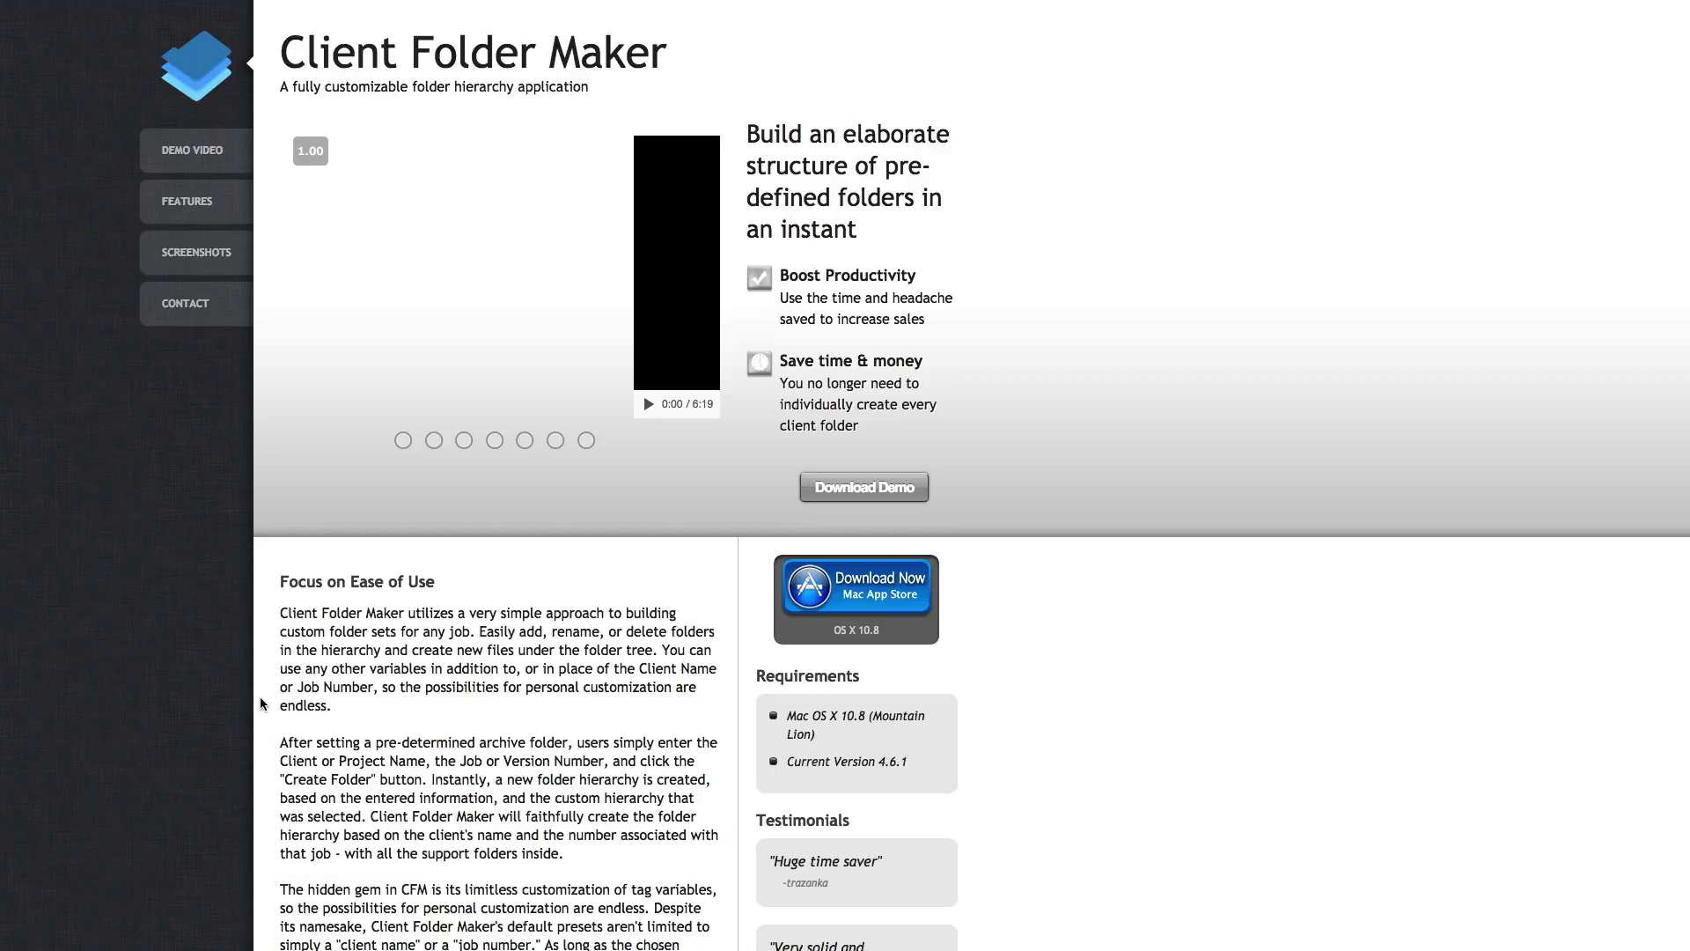
key("ctrl+Tab")
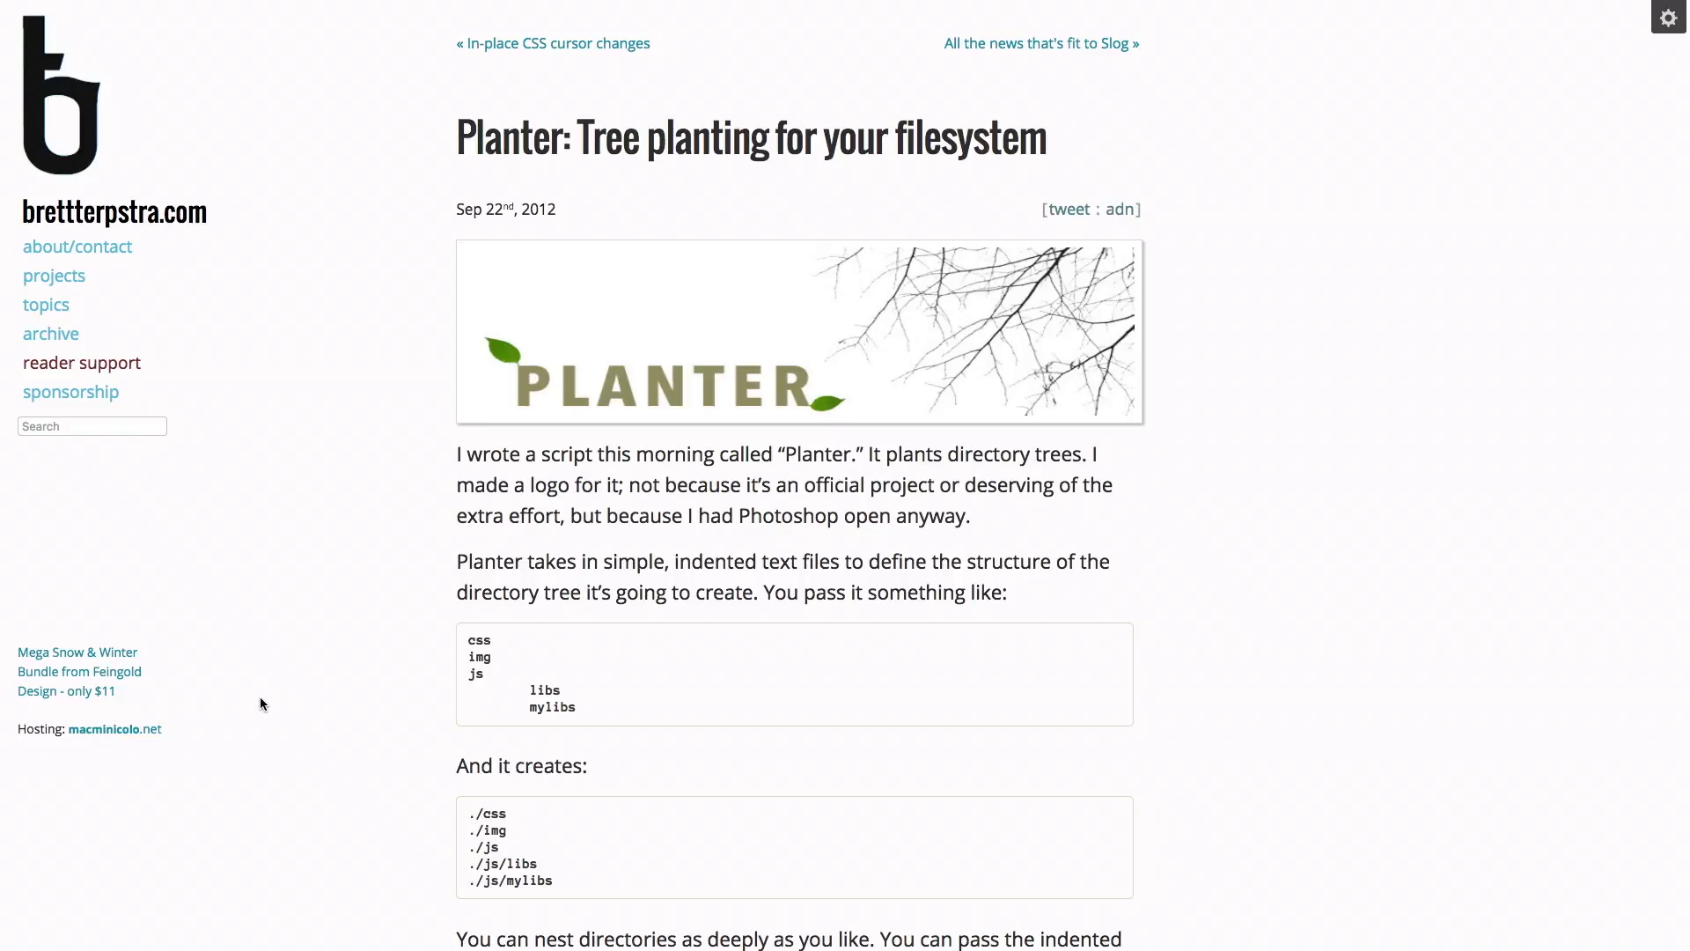
key("ctrl+Tab")
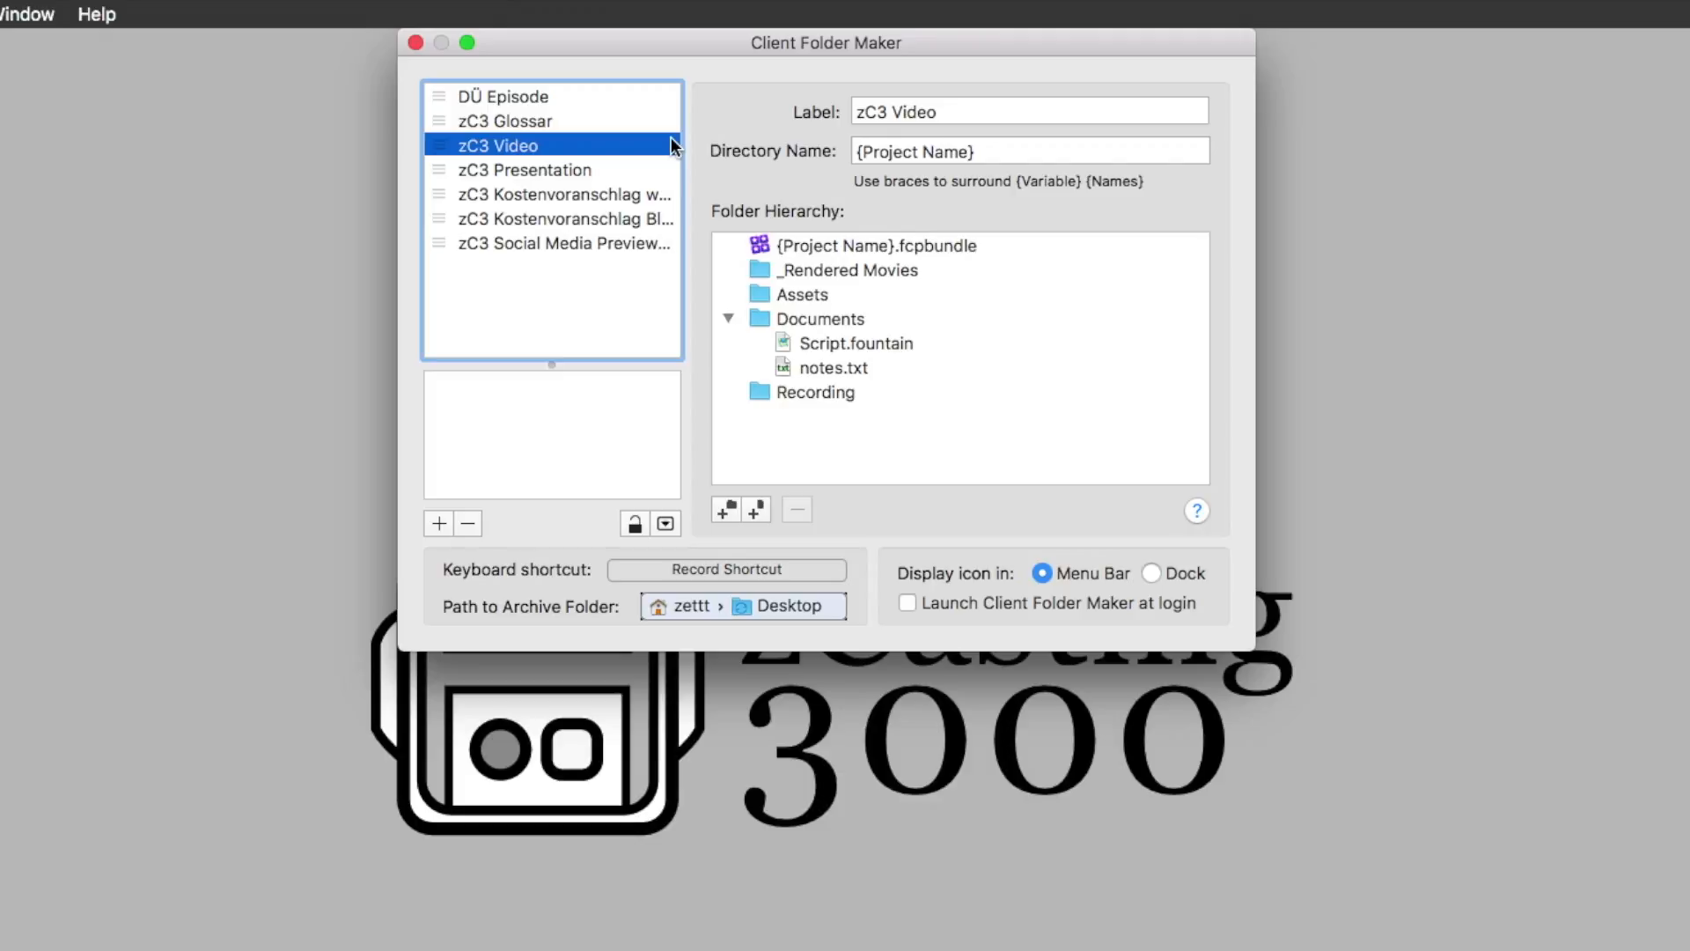
Create a folder from the zC3 Video template with the Project Name "Test project" and move its Finder window clear of the template's hierarchy
left_click(1023, 157)
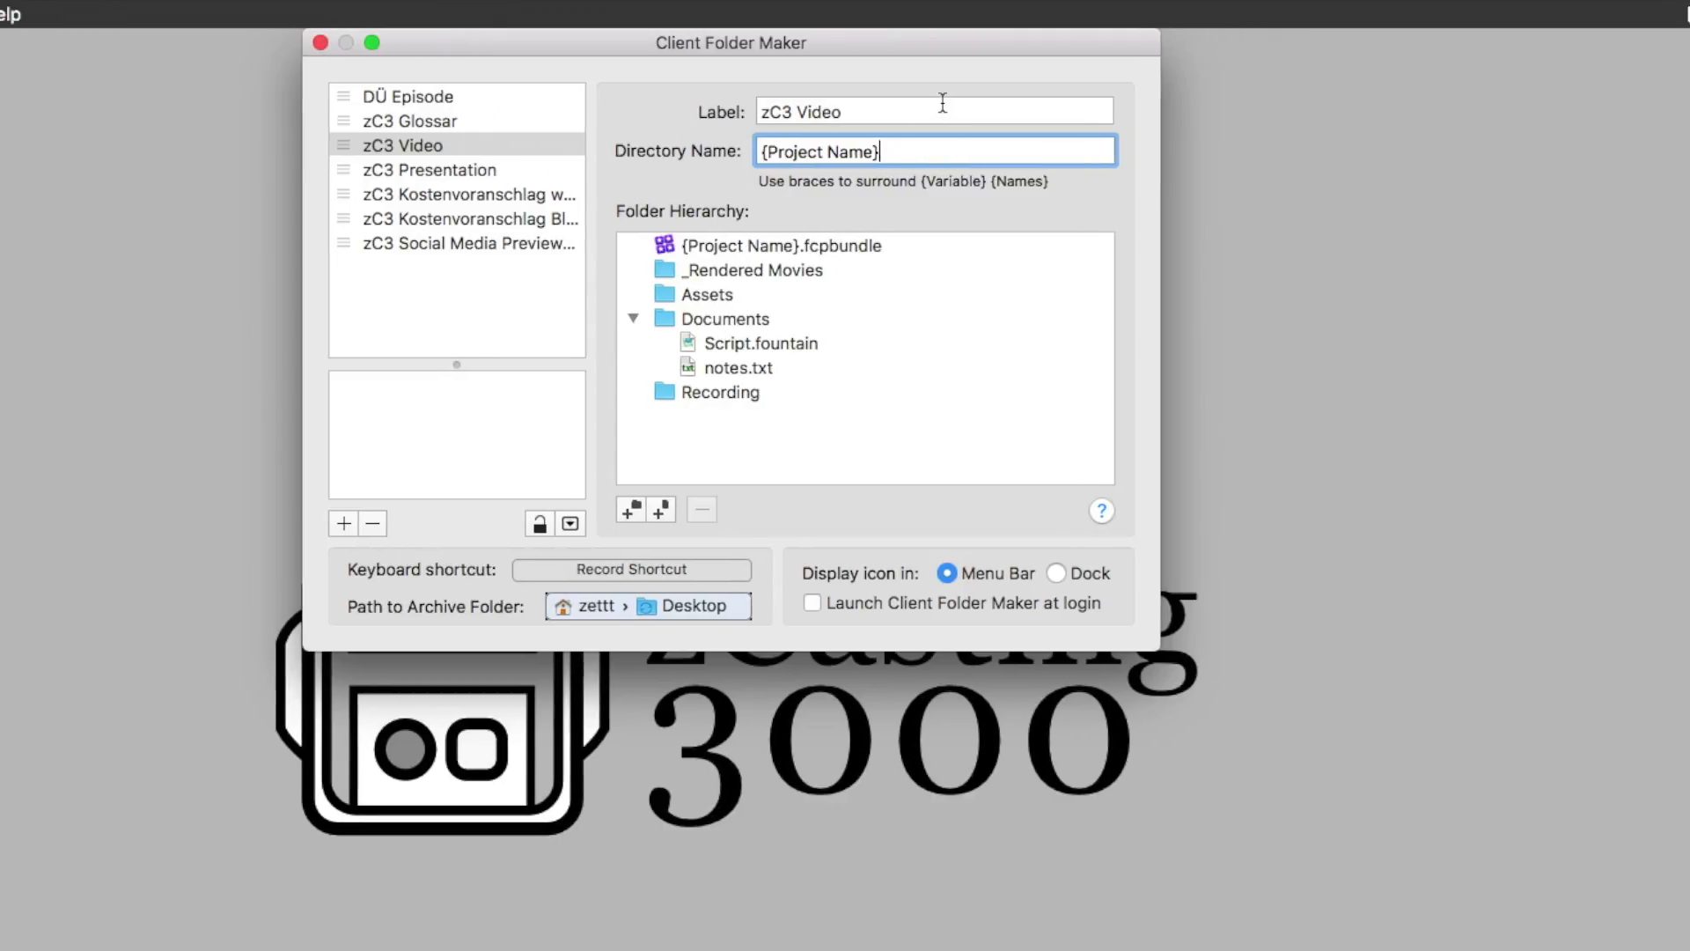
left_click(1461, 15)
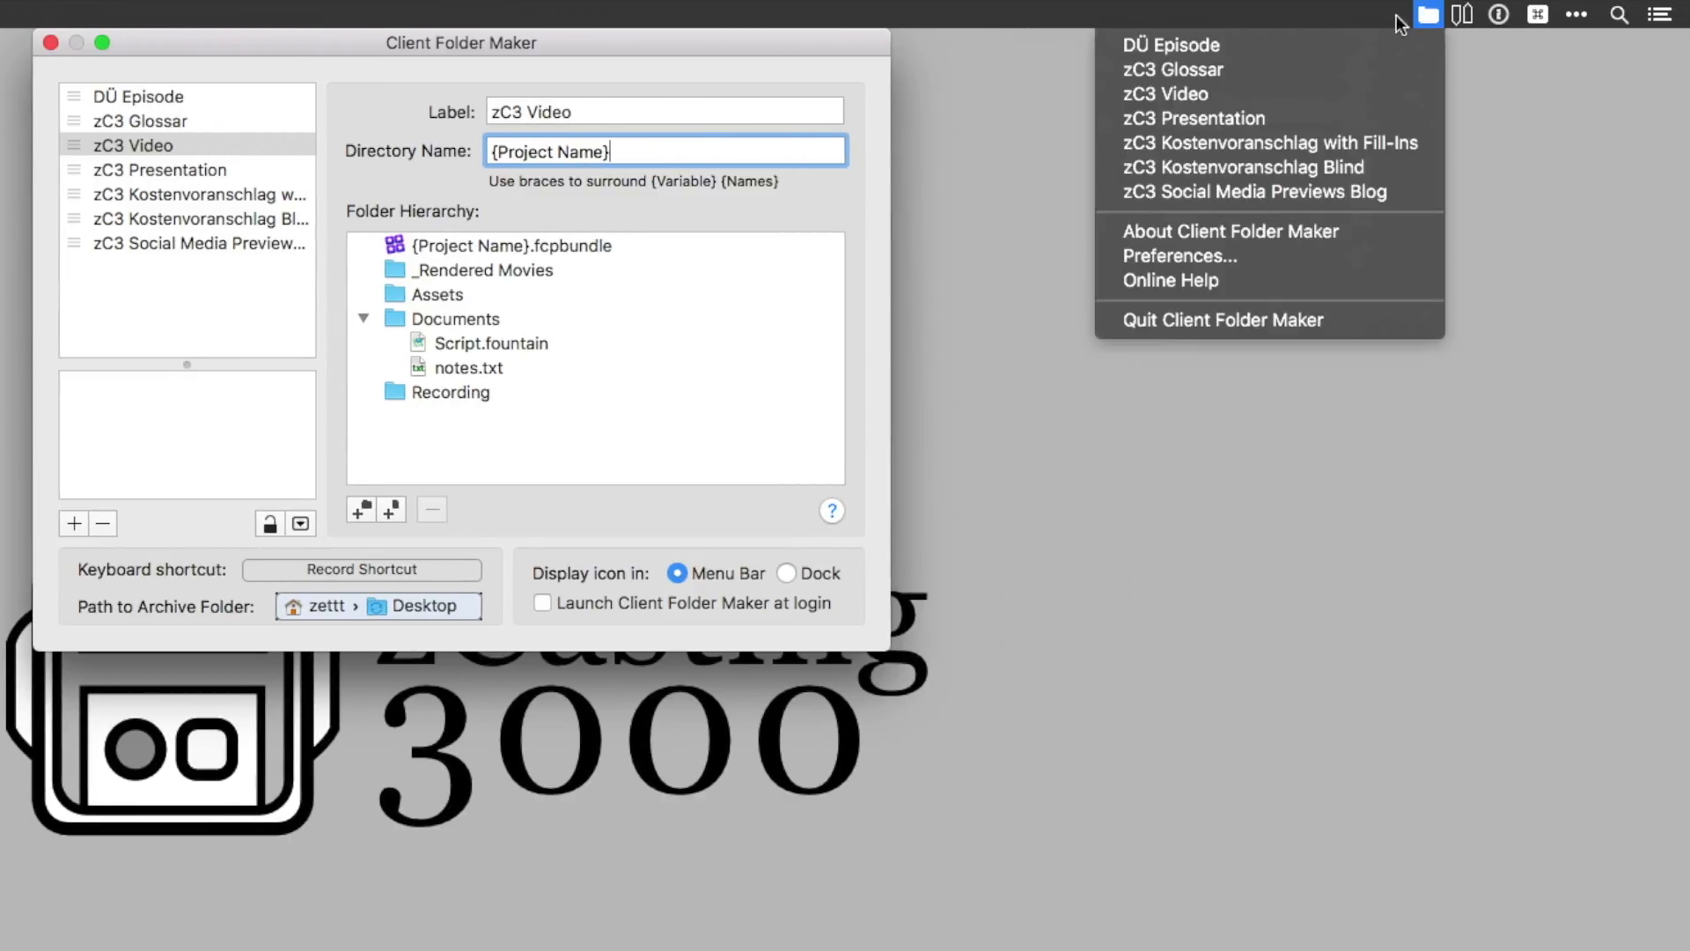
left_click(1182, 92)
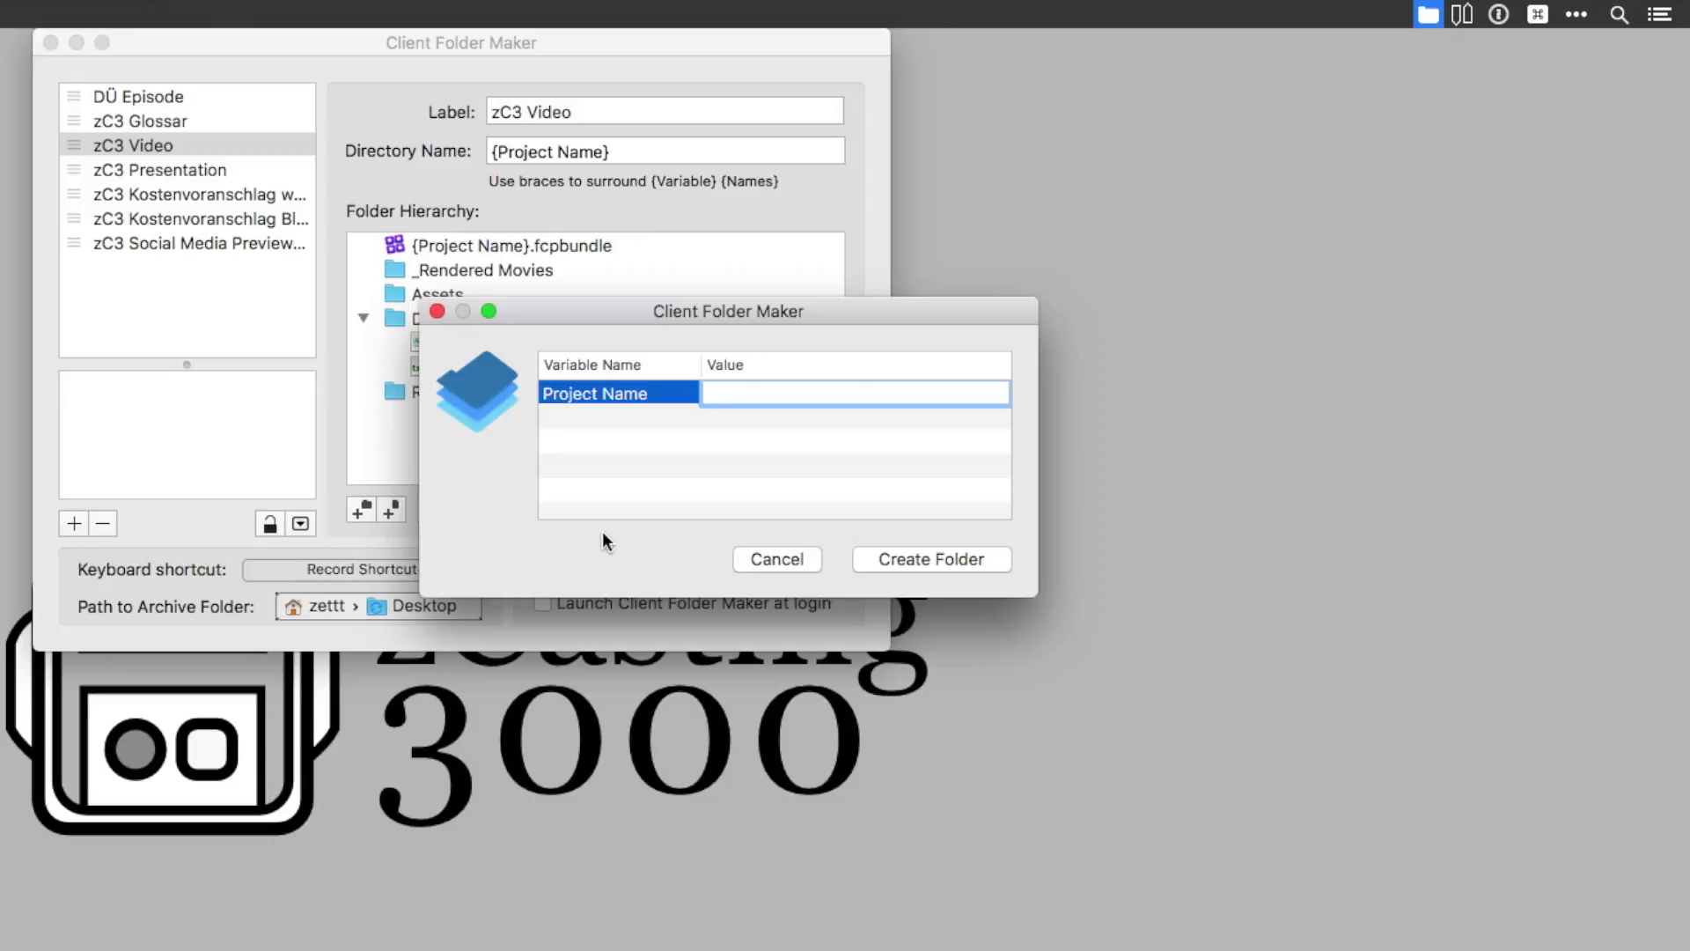
type("Test project")
left_click(990, 559)
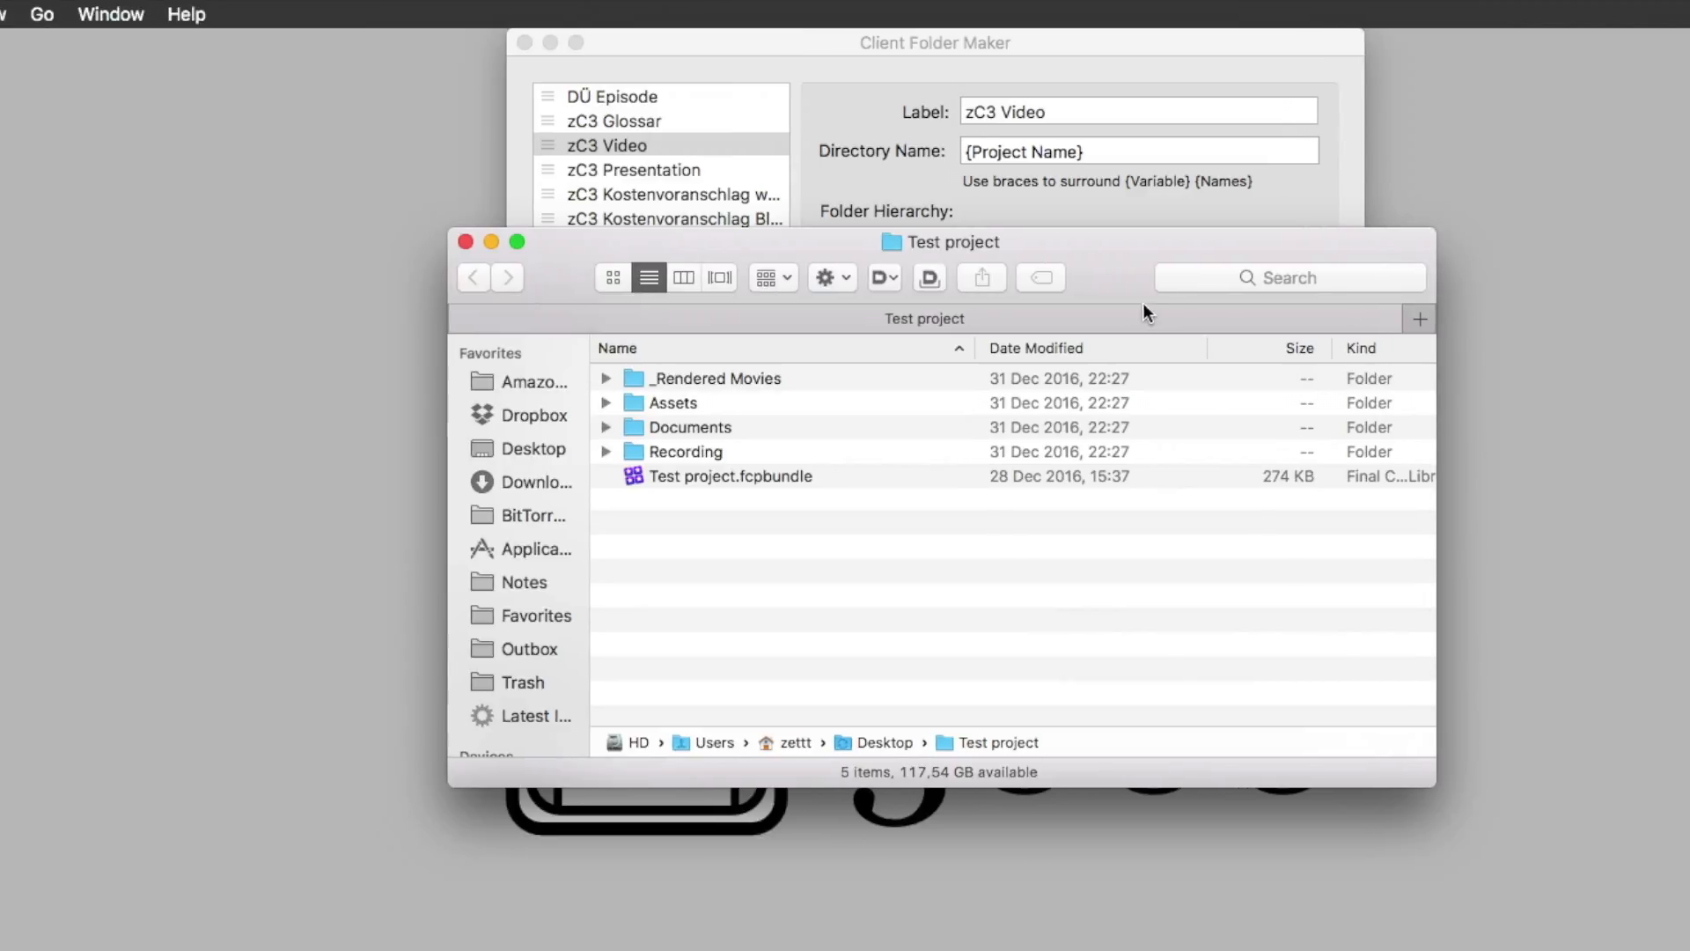
left_click_drag(1115, 309, 1106, 692)
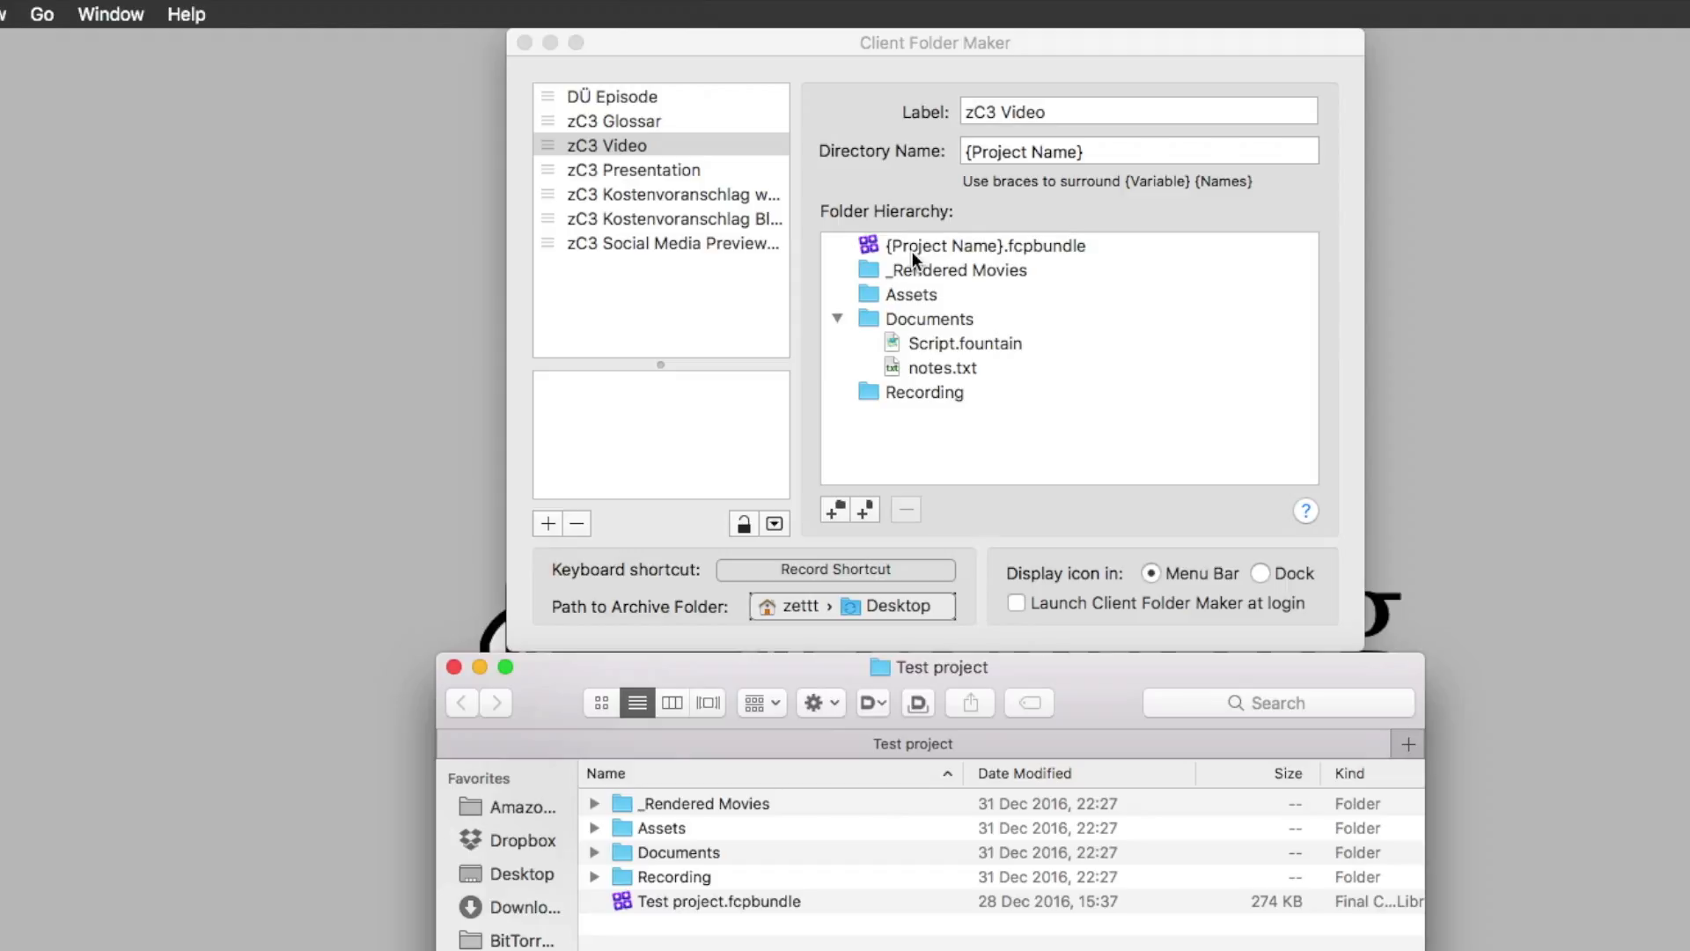
Open the Copy To folder in Finder from the _Rendered Movies folder of the zC3 Video template
left_click(957, 266)
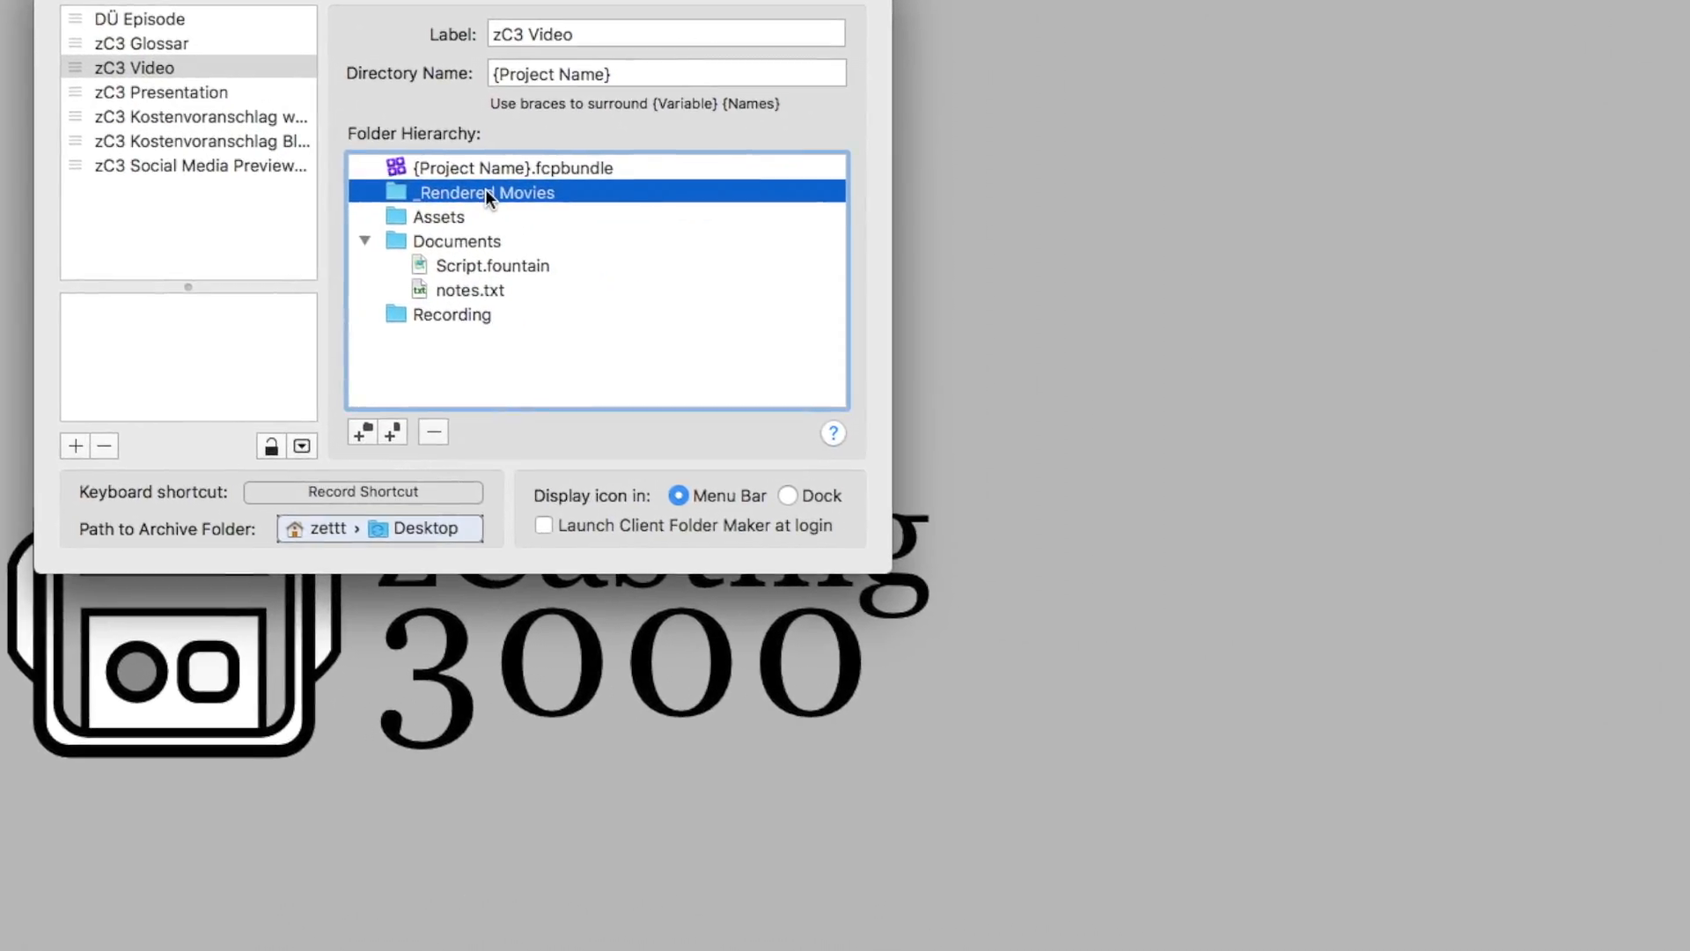
right_click(484, 188)
mouse_move(605, 264)
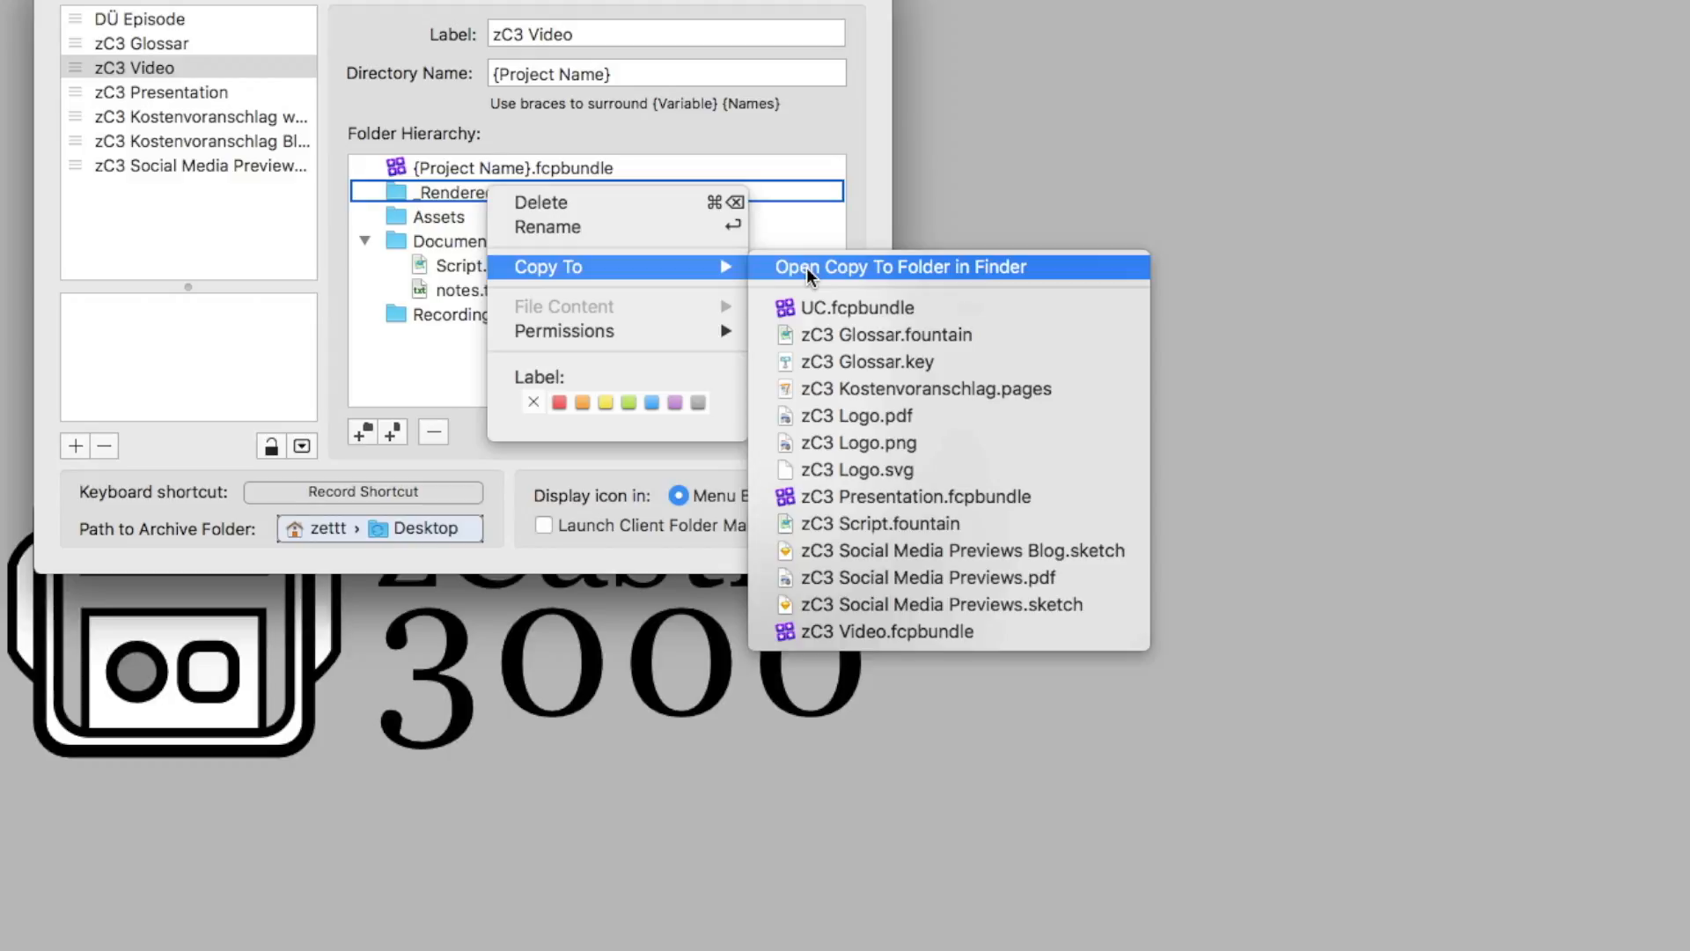
left_click(807, 267)
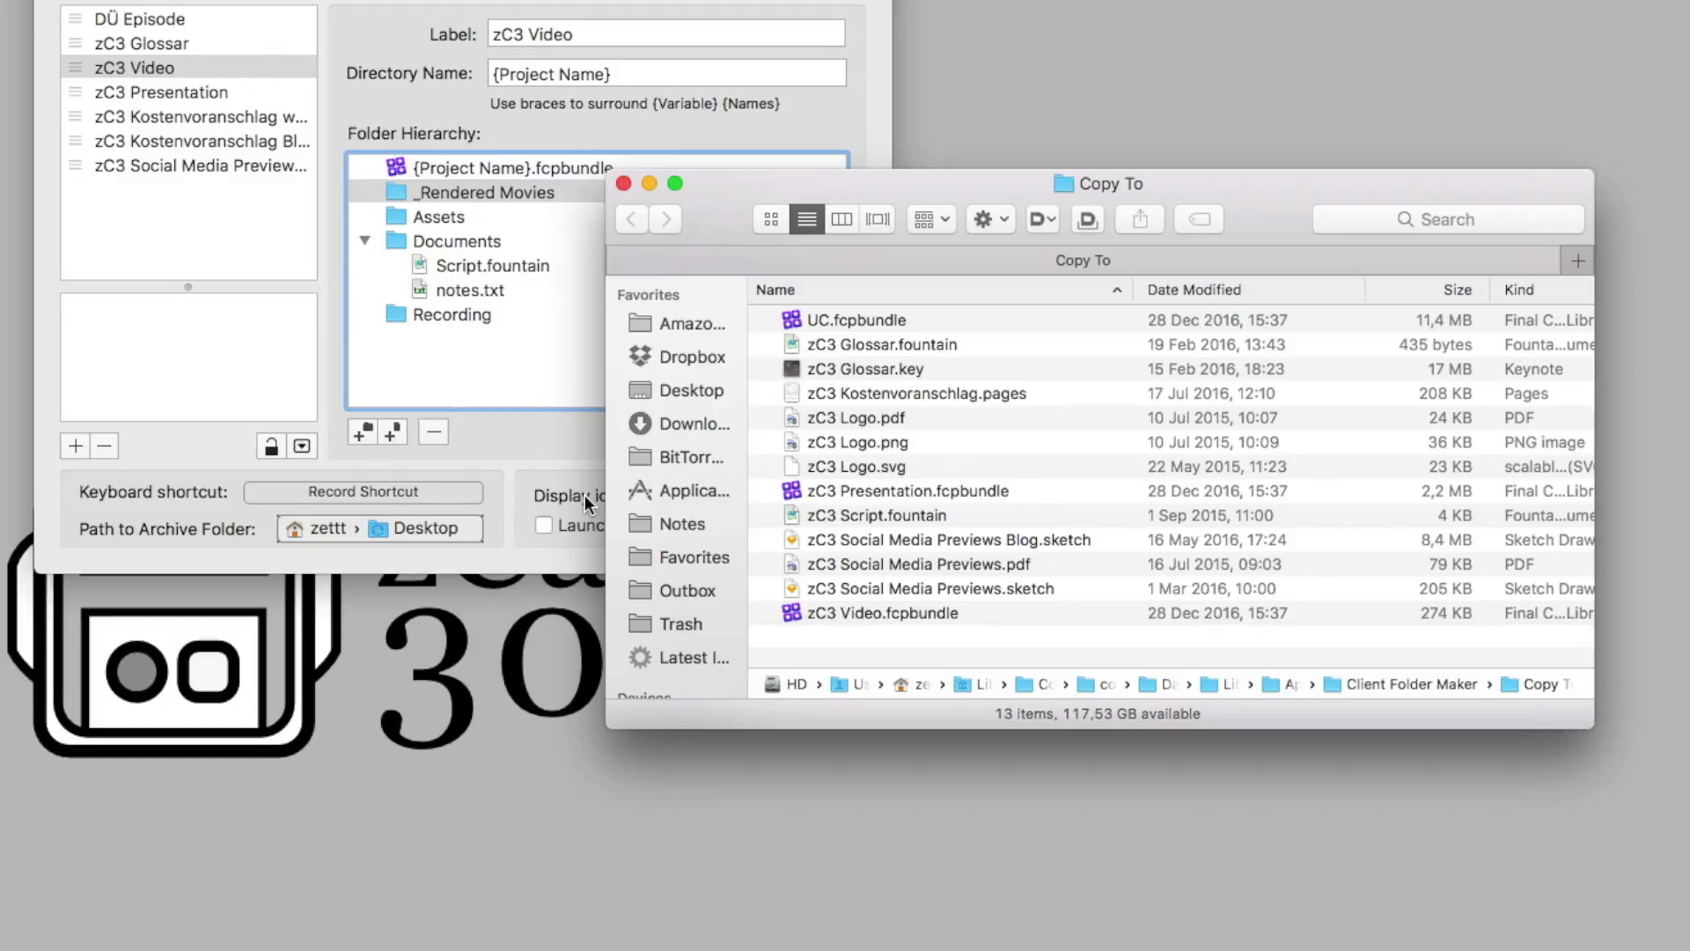
Copy zC3 Video.fcpbundle into the _Rendered Movies folder of the zC3 Video template
left_click(428, 378)
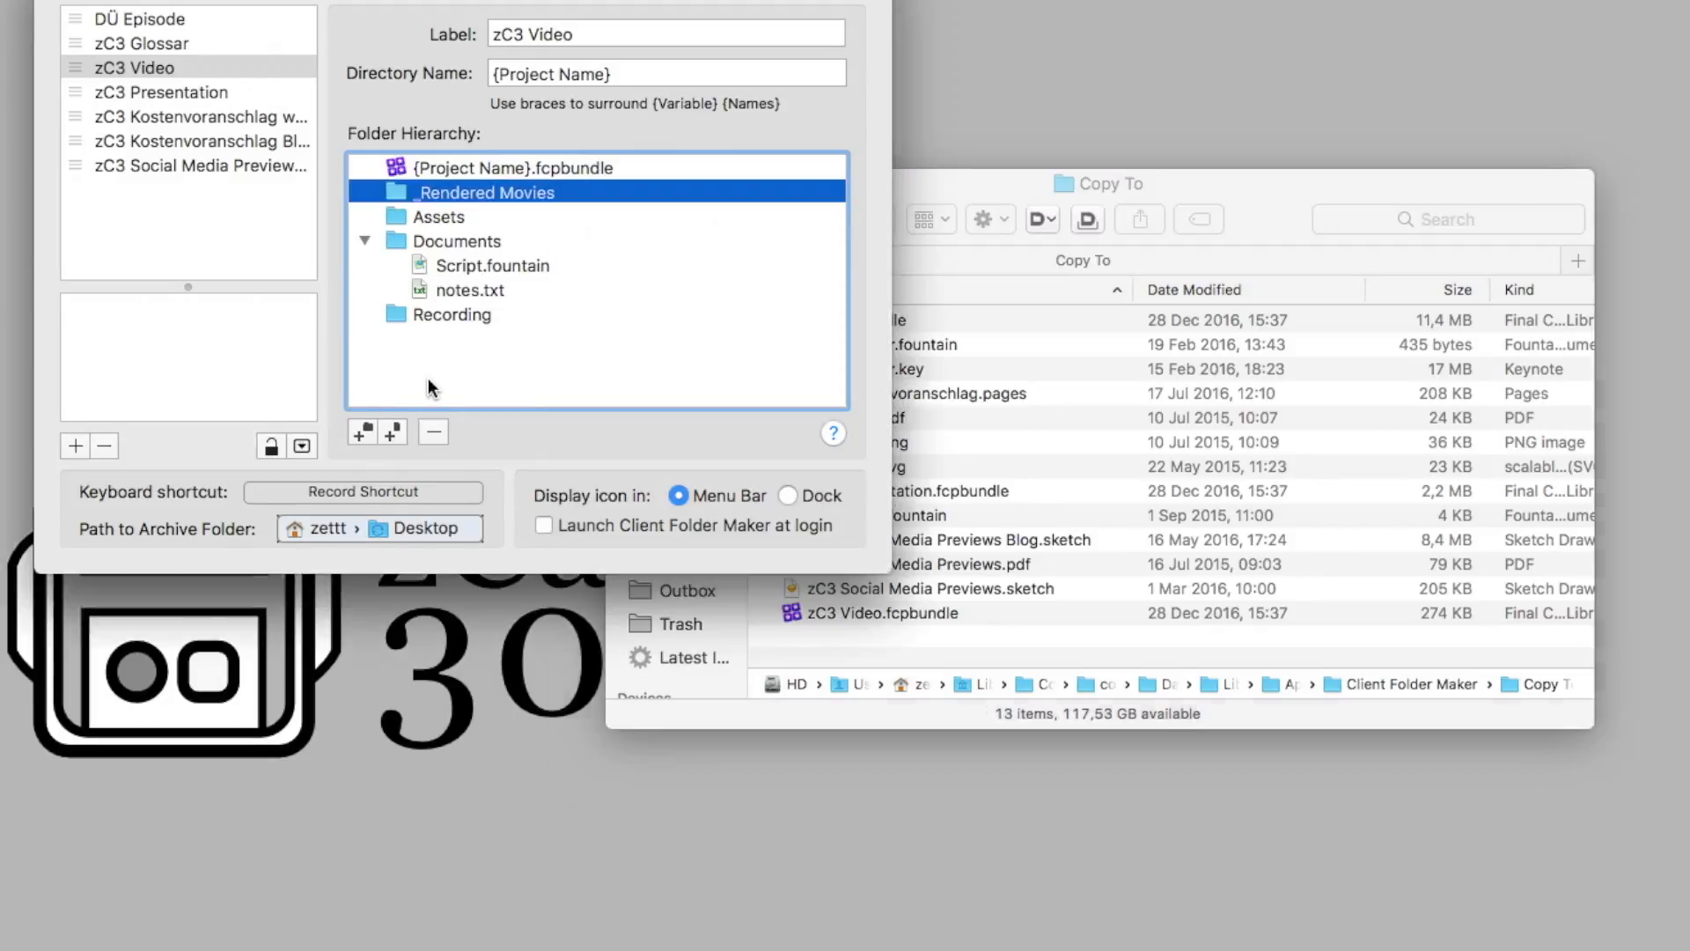
right_click(459, 332)
mouse_move(578, 417)
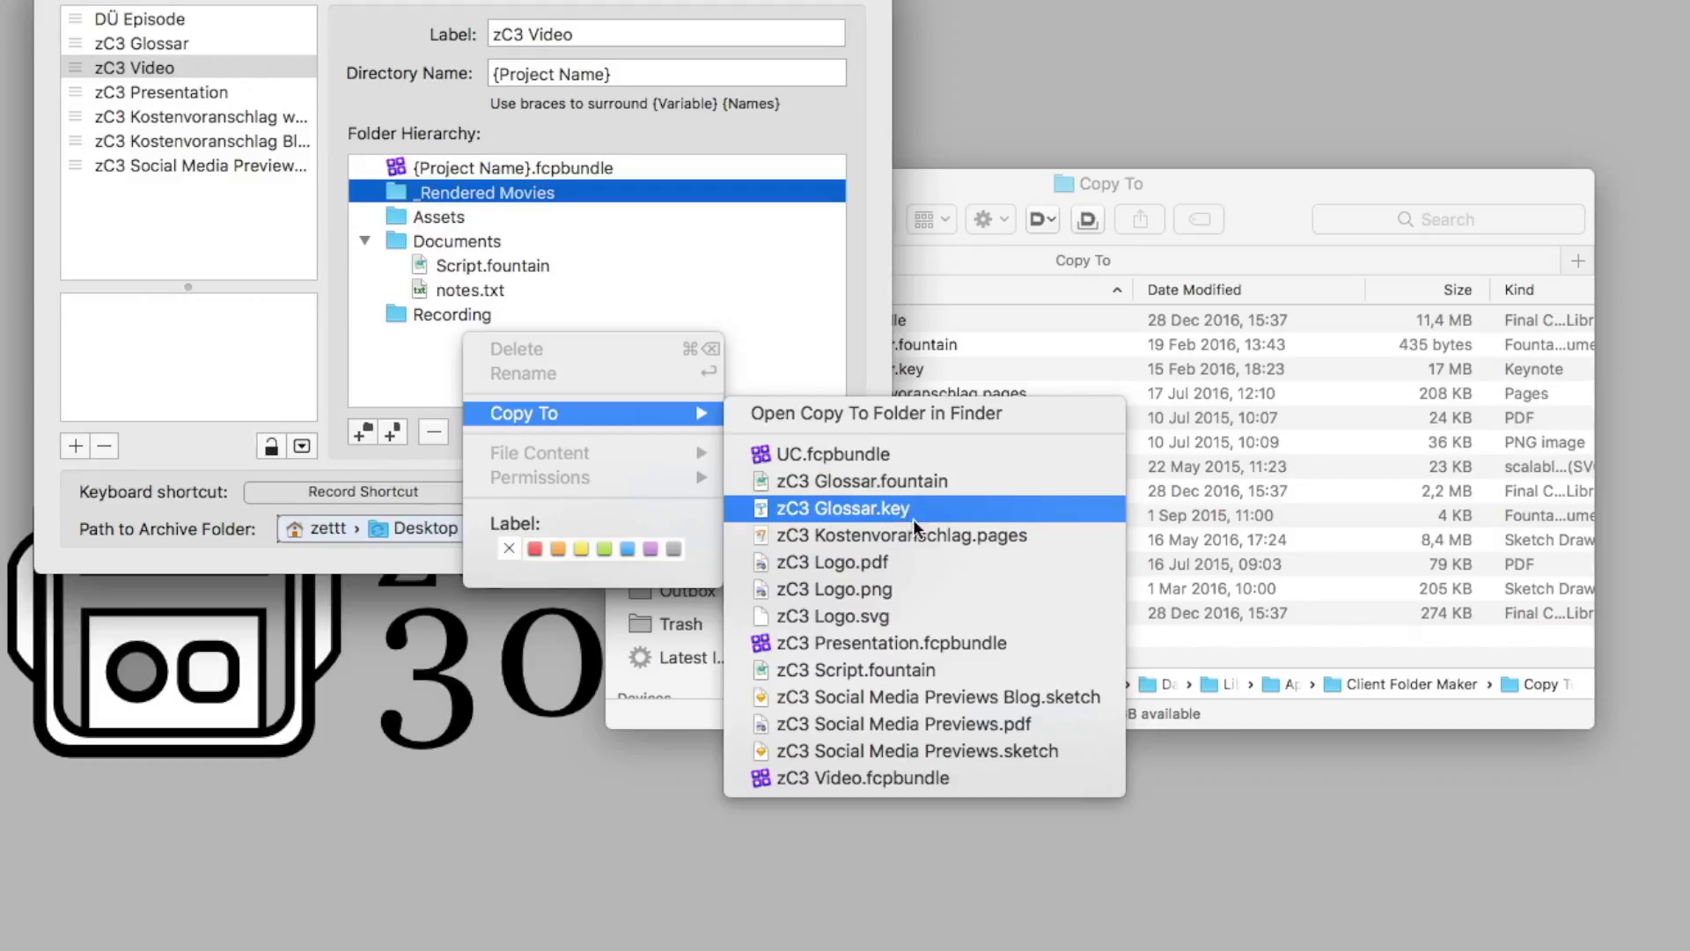
left_click(970, 778)
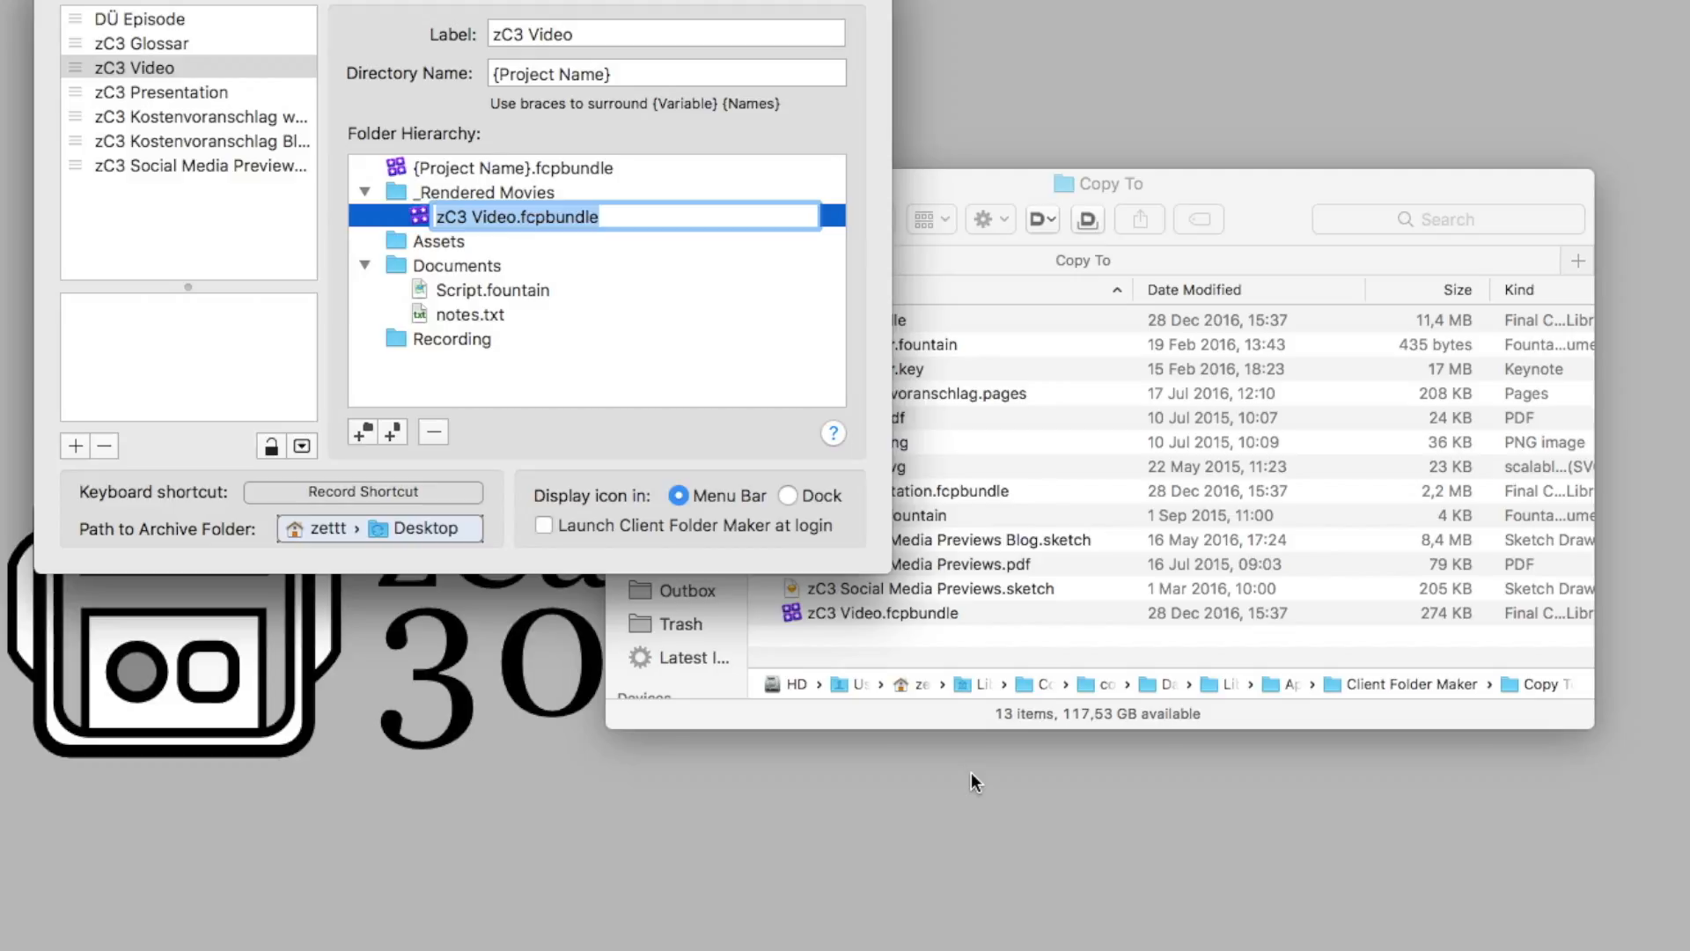
Rename the bundle inside _Rendered Movies as {Project Name}.fcpbundle, keeping its extension
key("Left")
key("shift+Right")
key("shift+Right")
key("shift+Right")
key("shift+Right")
key("shift+Right")
key("shift+Right")
key("shift+Right")
key("shift+Right")
key("shift+Right")
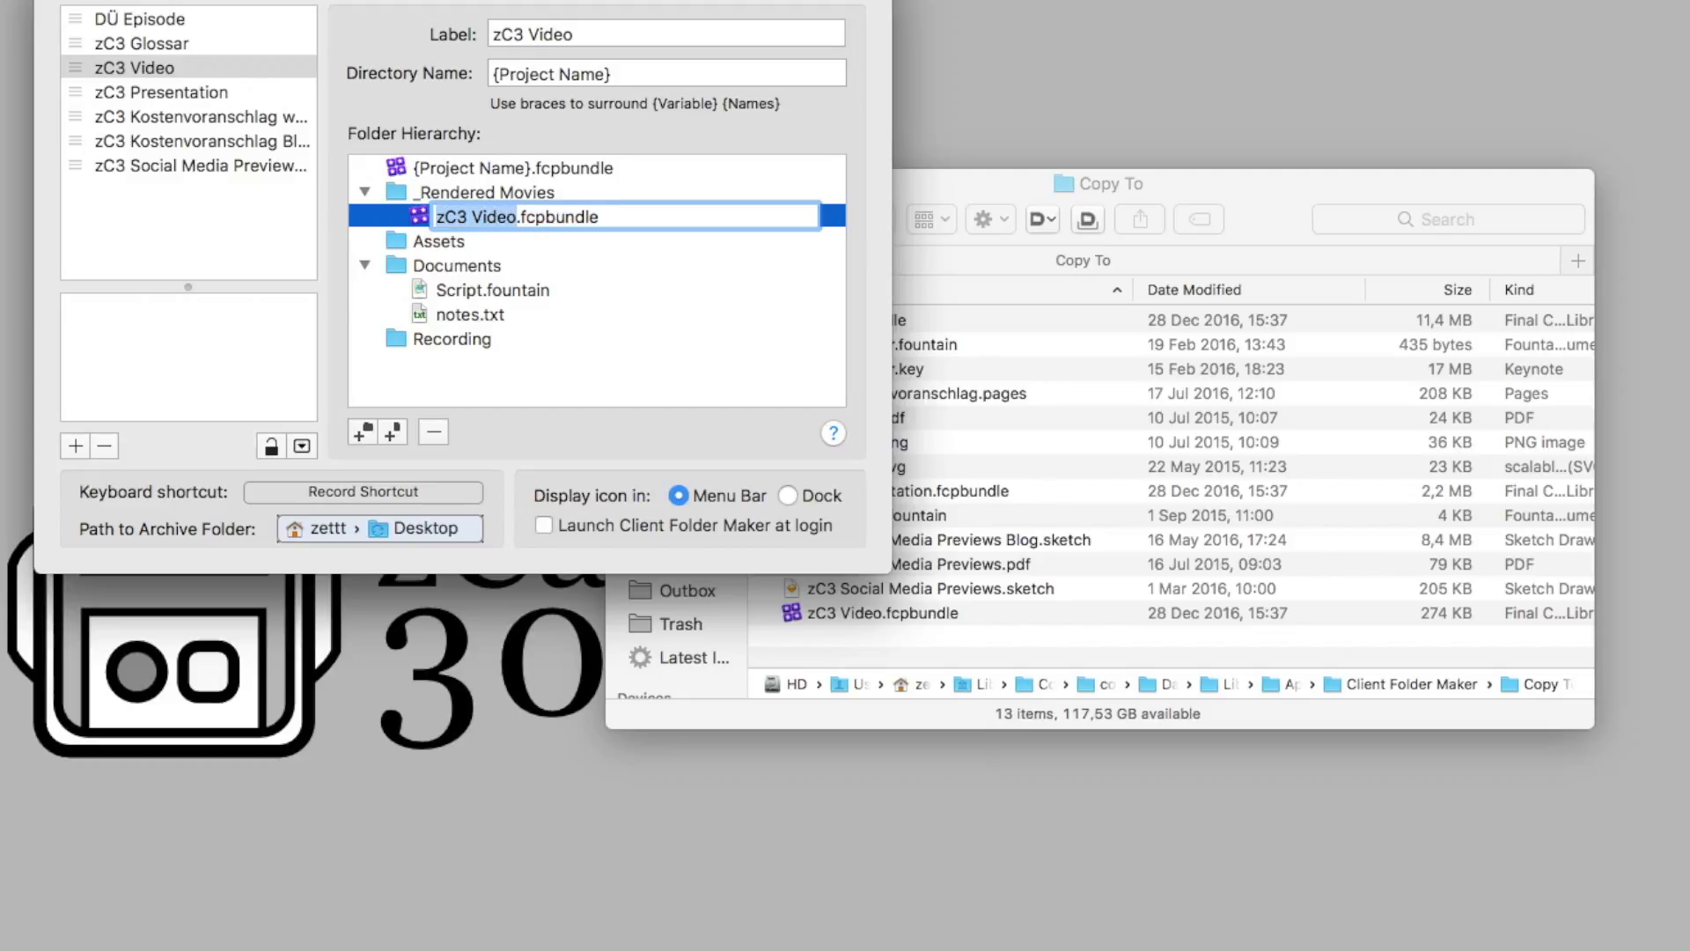
type("{Project Name}")
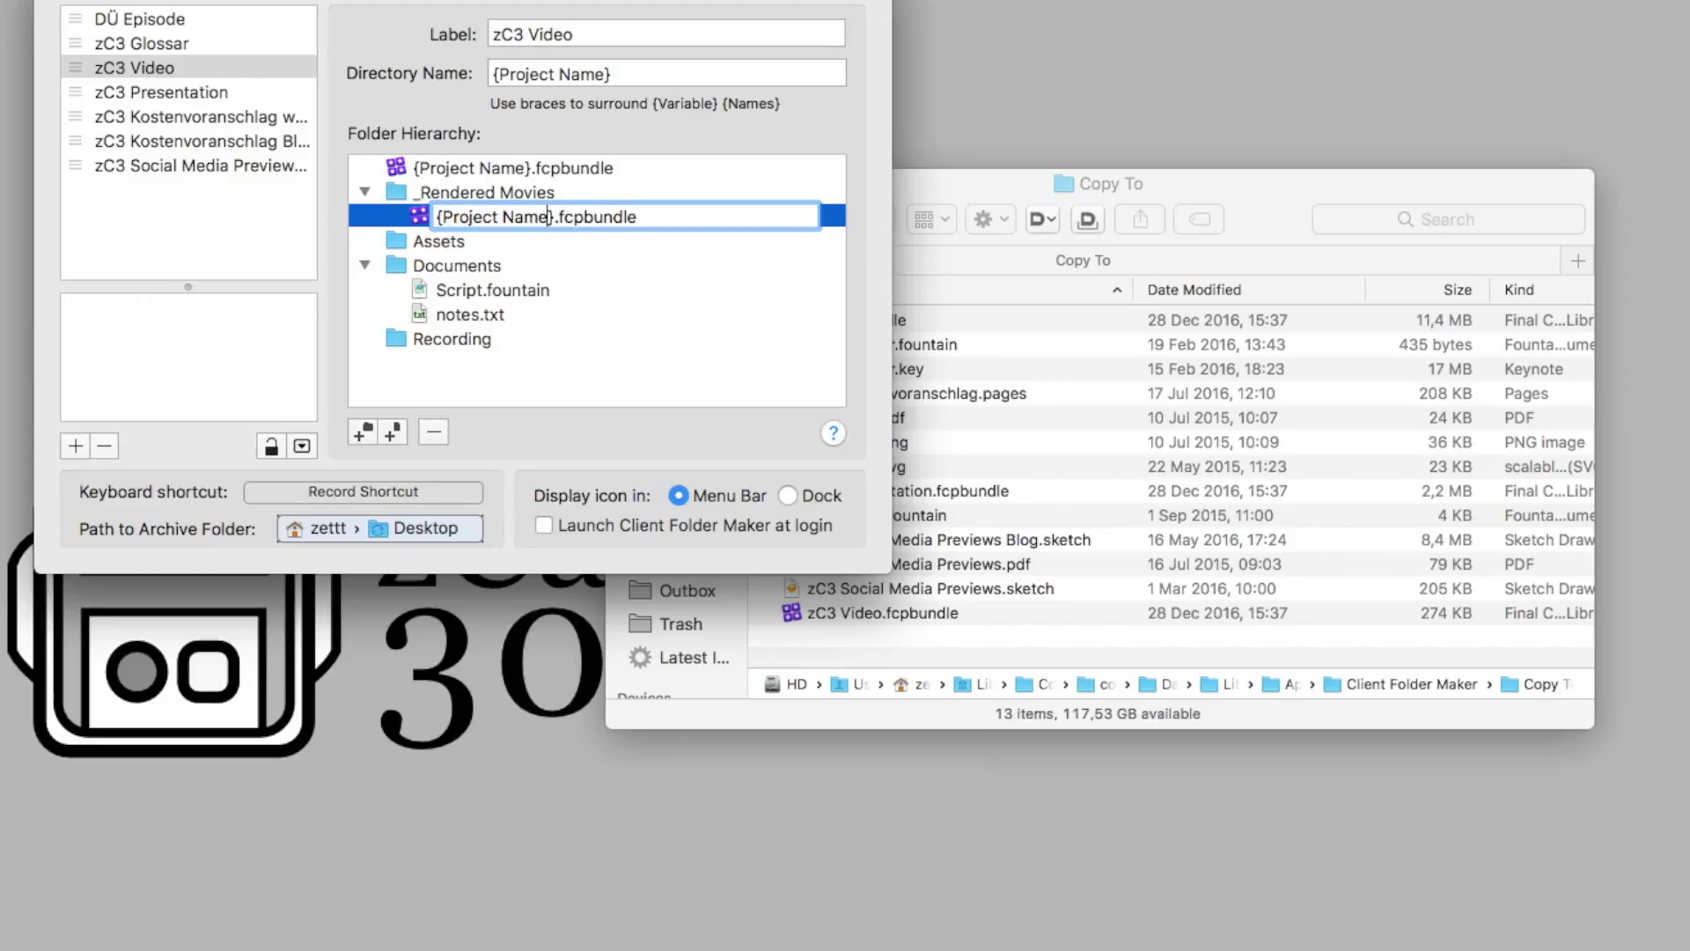
key("Return")
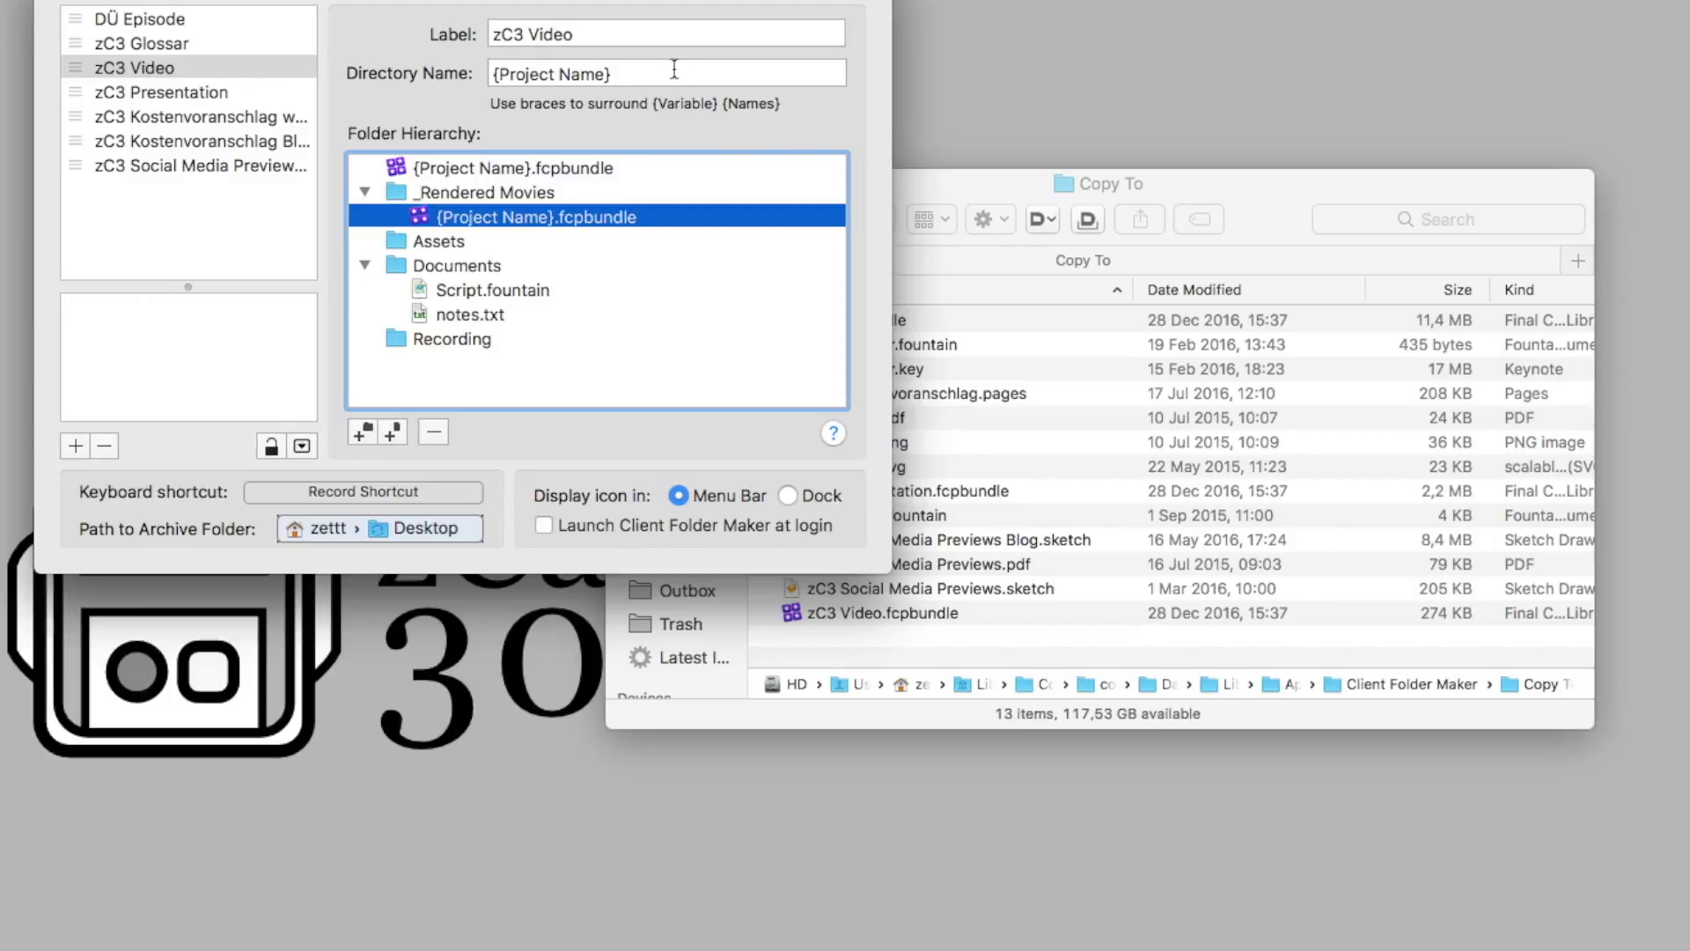
Remove the {Project Name}.fcpbundle nested in _Rendered Movies from the zC3 Video template
left_click(437, 169)
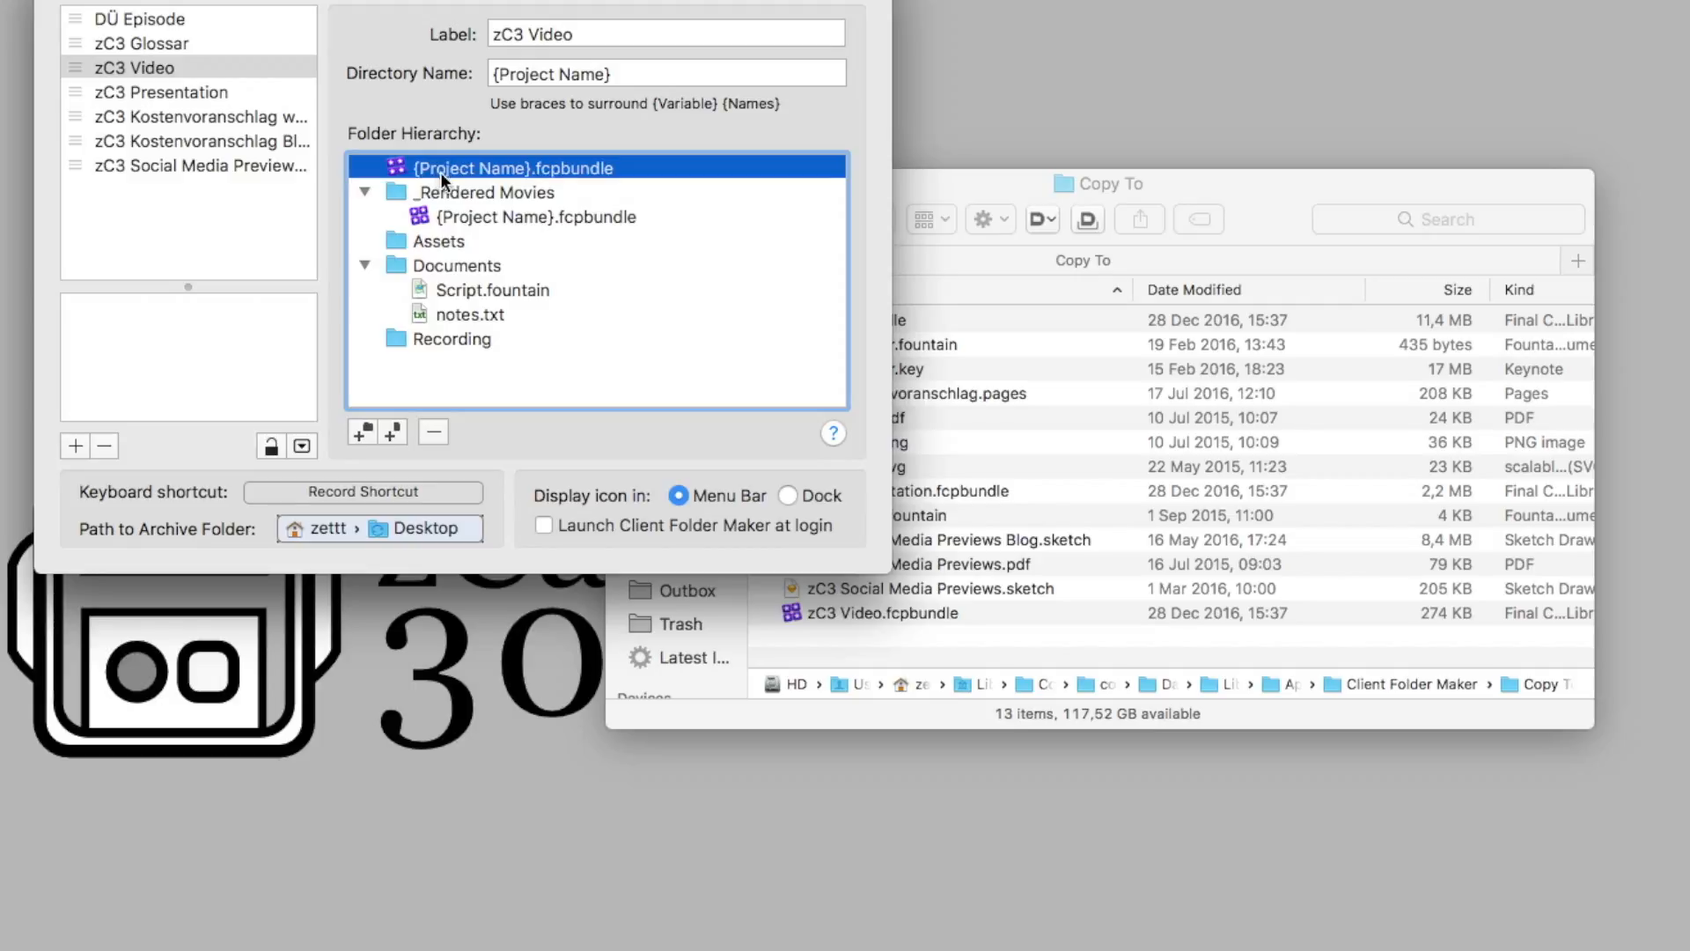
left_click(486, 215)
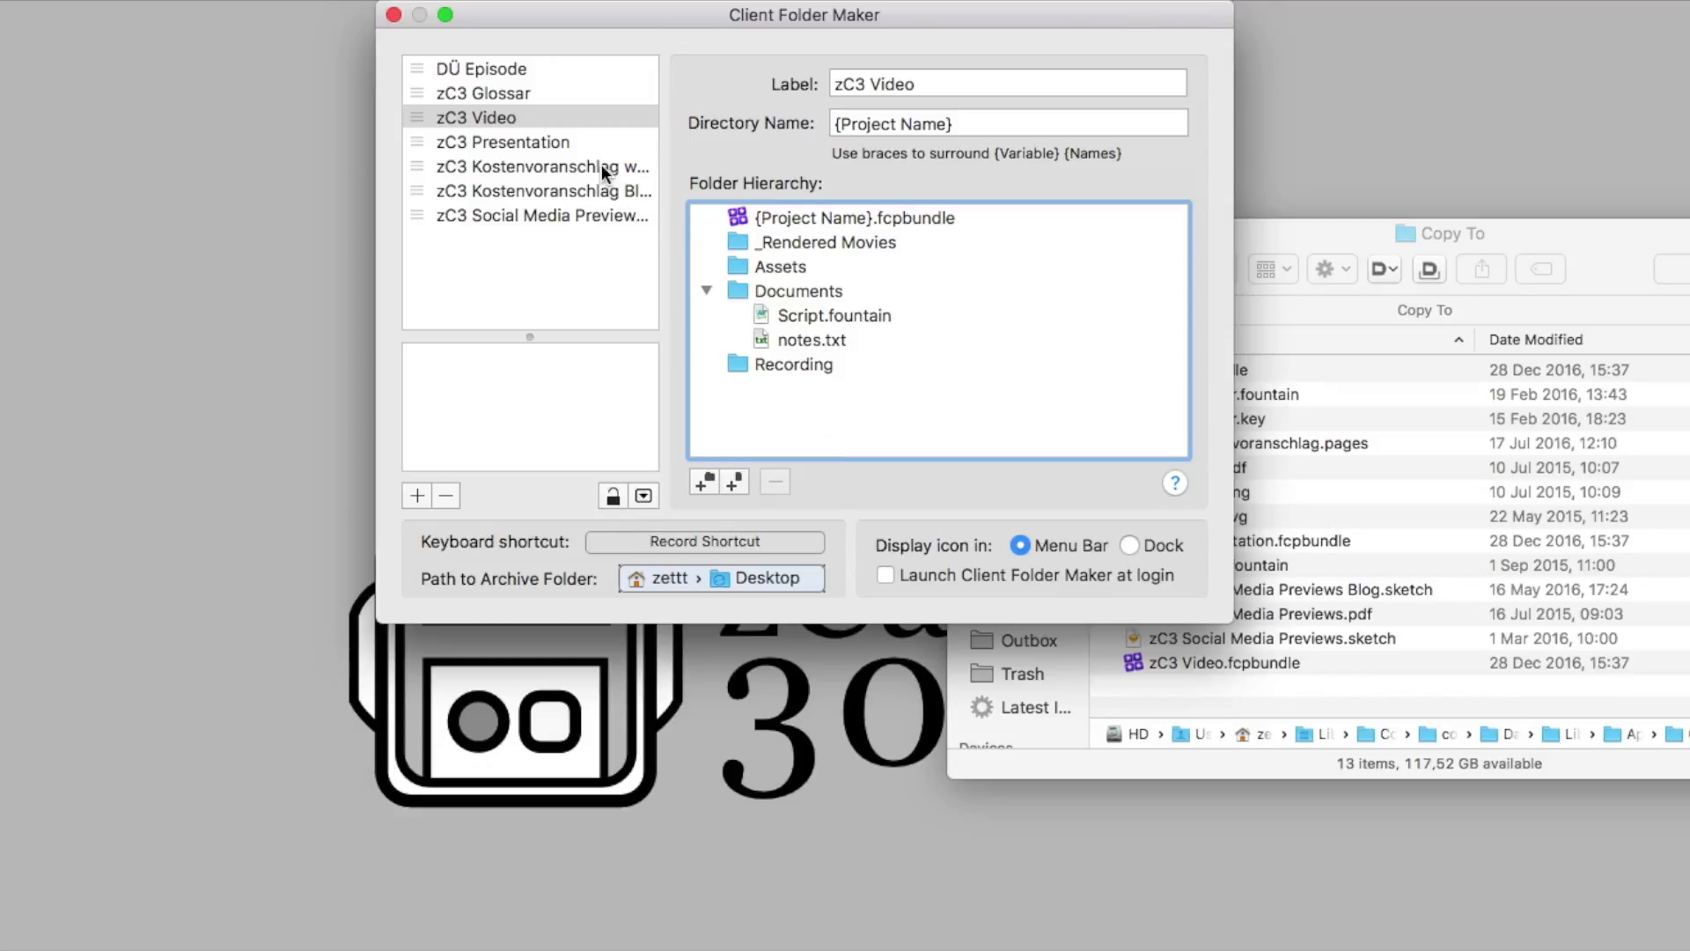
Examine the zC3 Presentation template, including its zC3 Logo folder, and select the DÜ Episode template
left_click(593, 142)
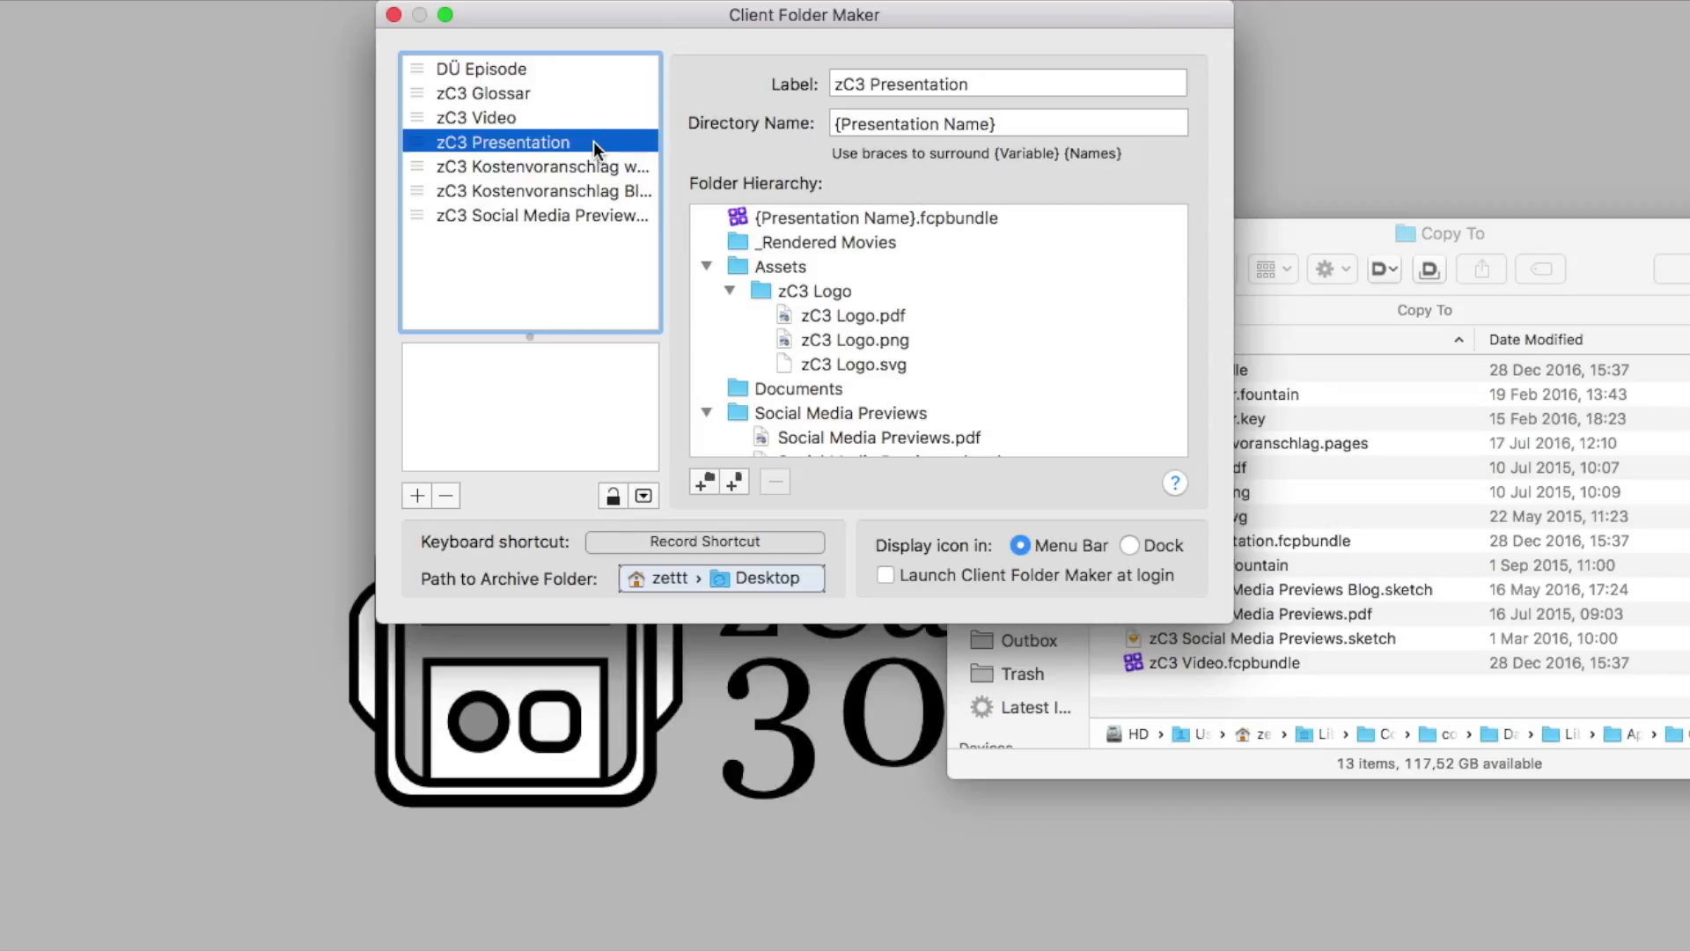
left_click(773, 291)
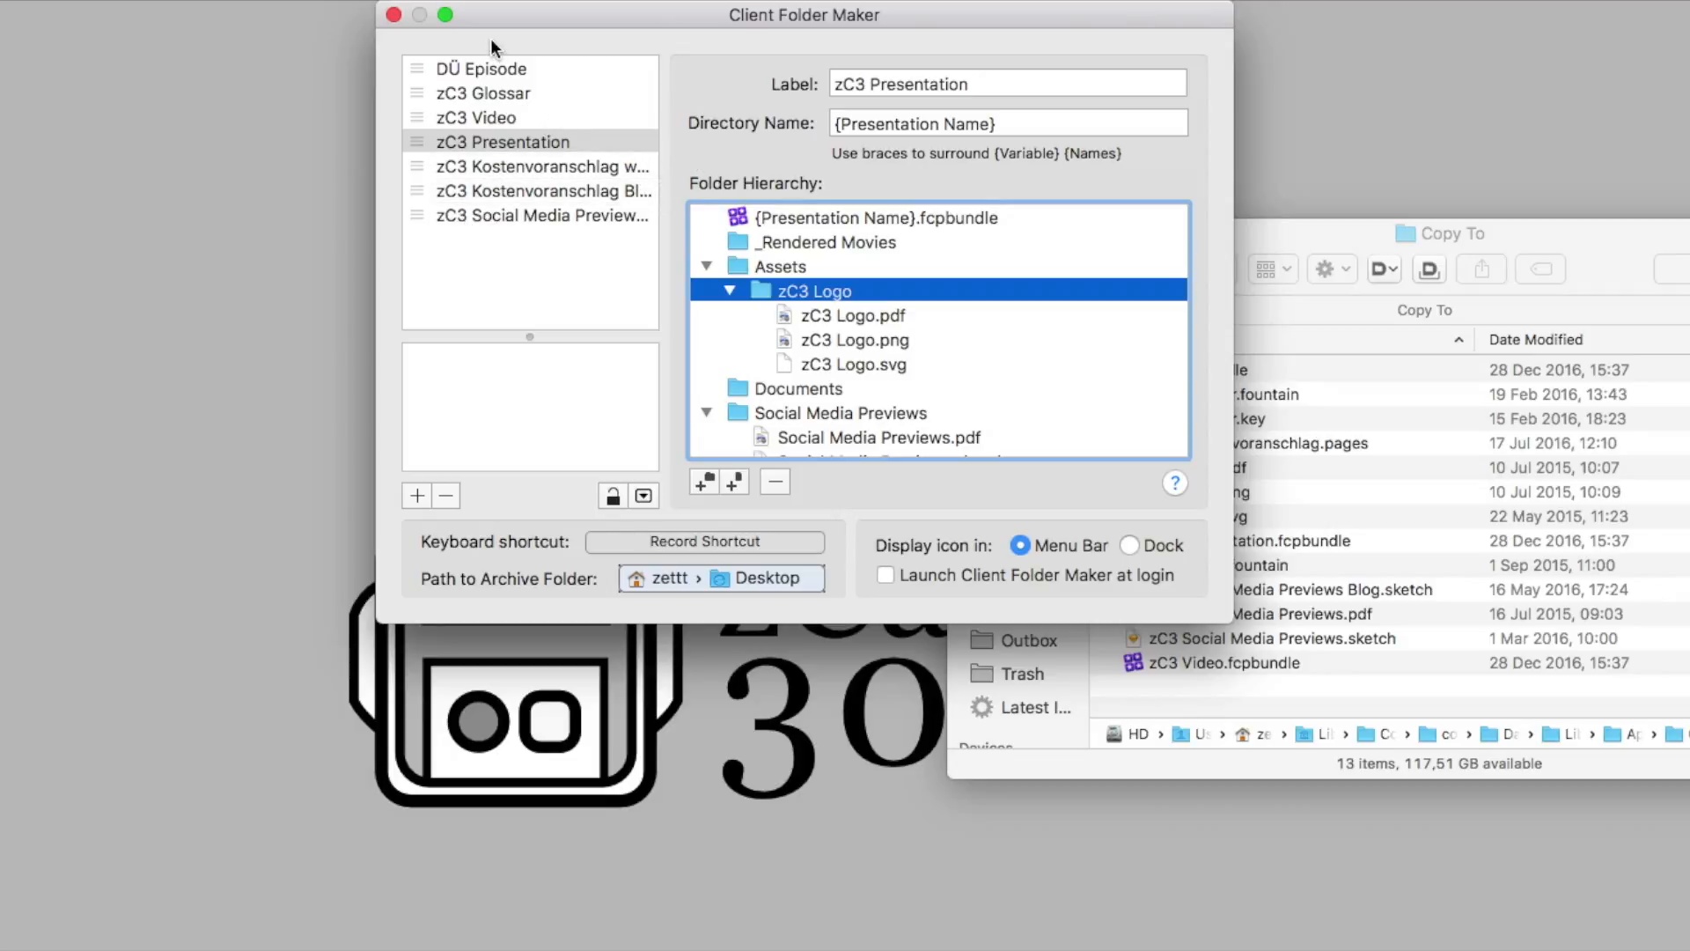
left_click(498, 74)
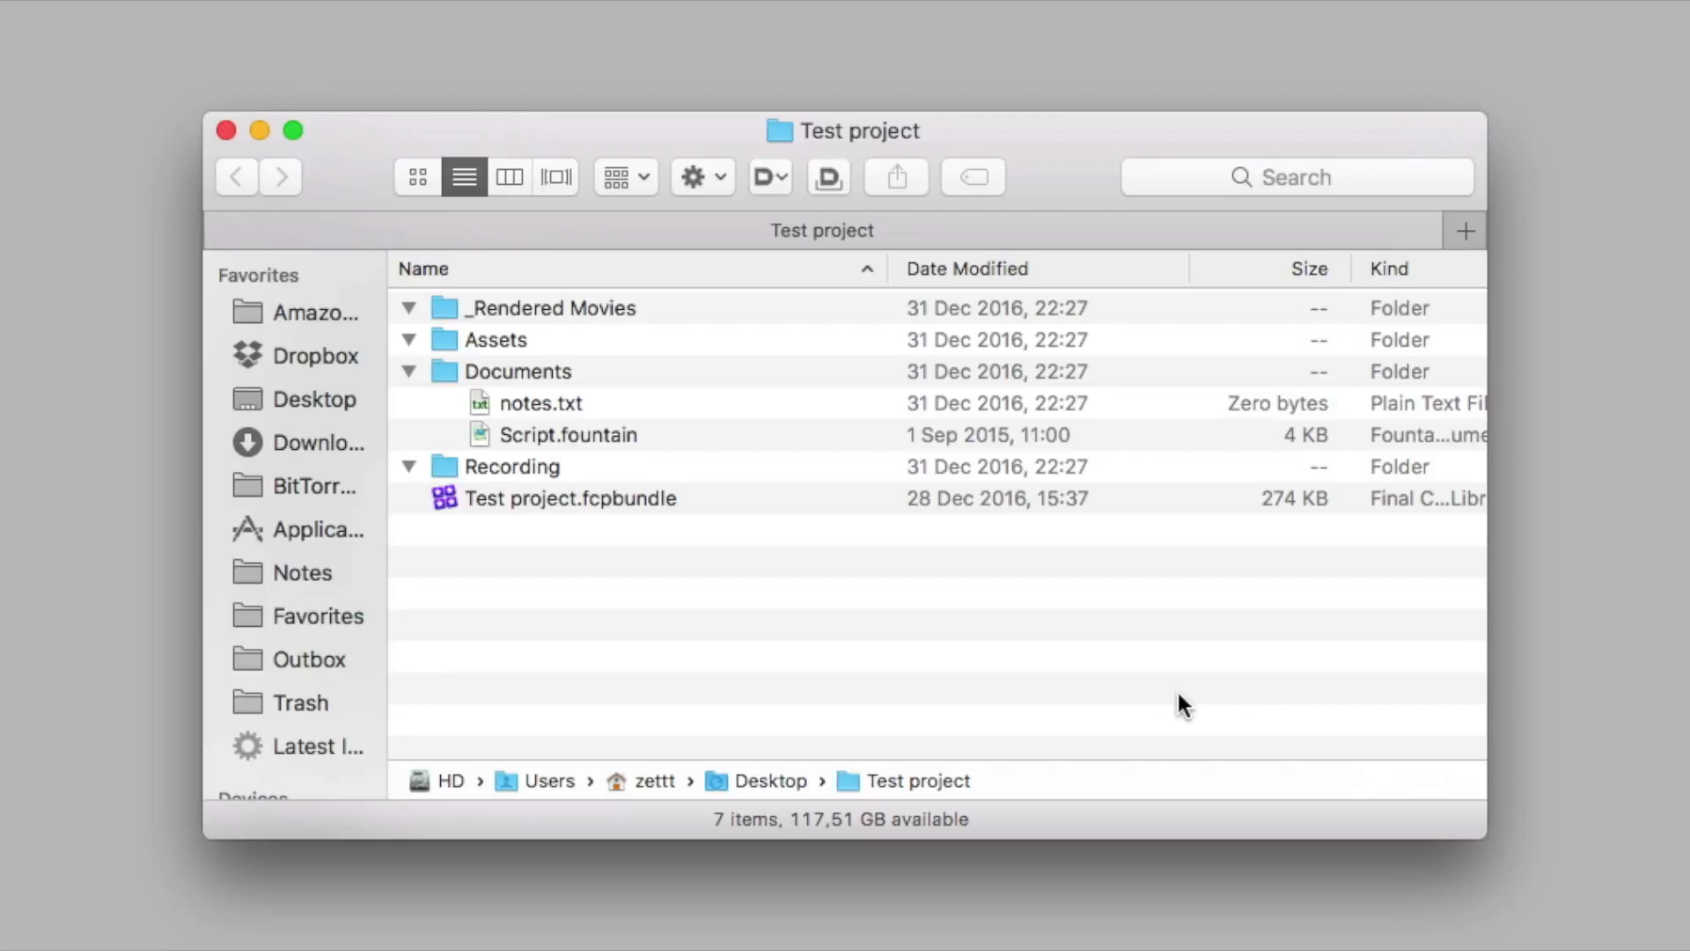
Collapse the _Rendered Movies and Assets folders in the Test project file listing
key("Down")
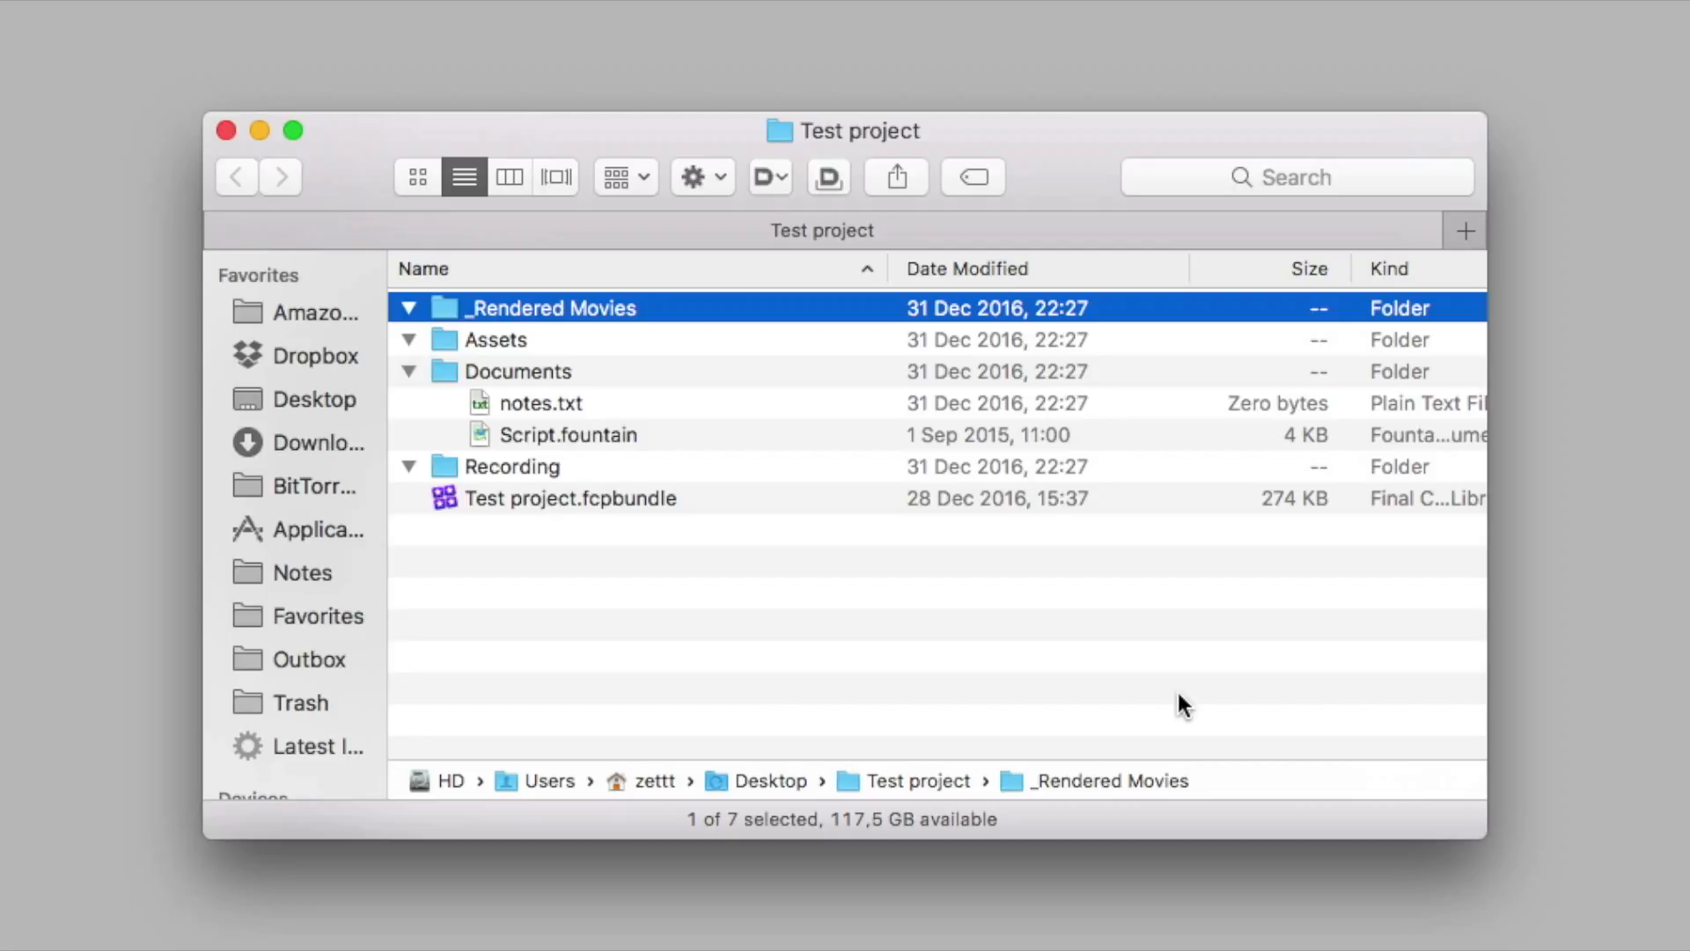
key("Down")
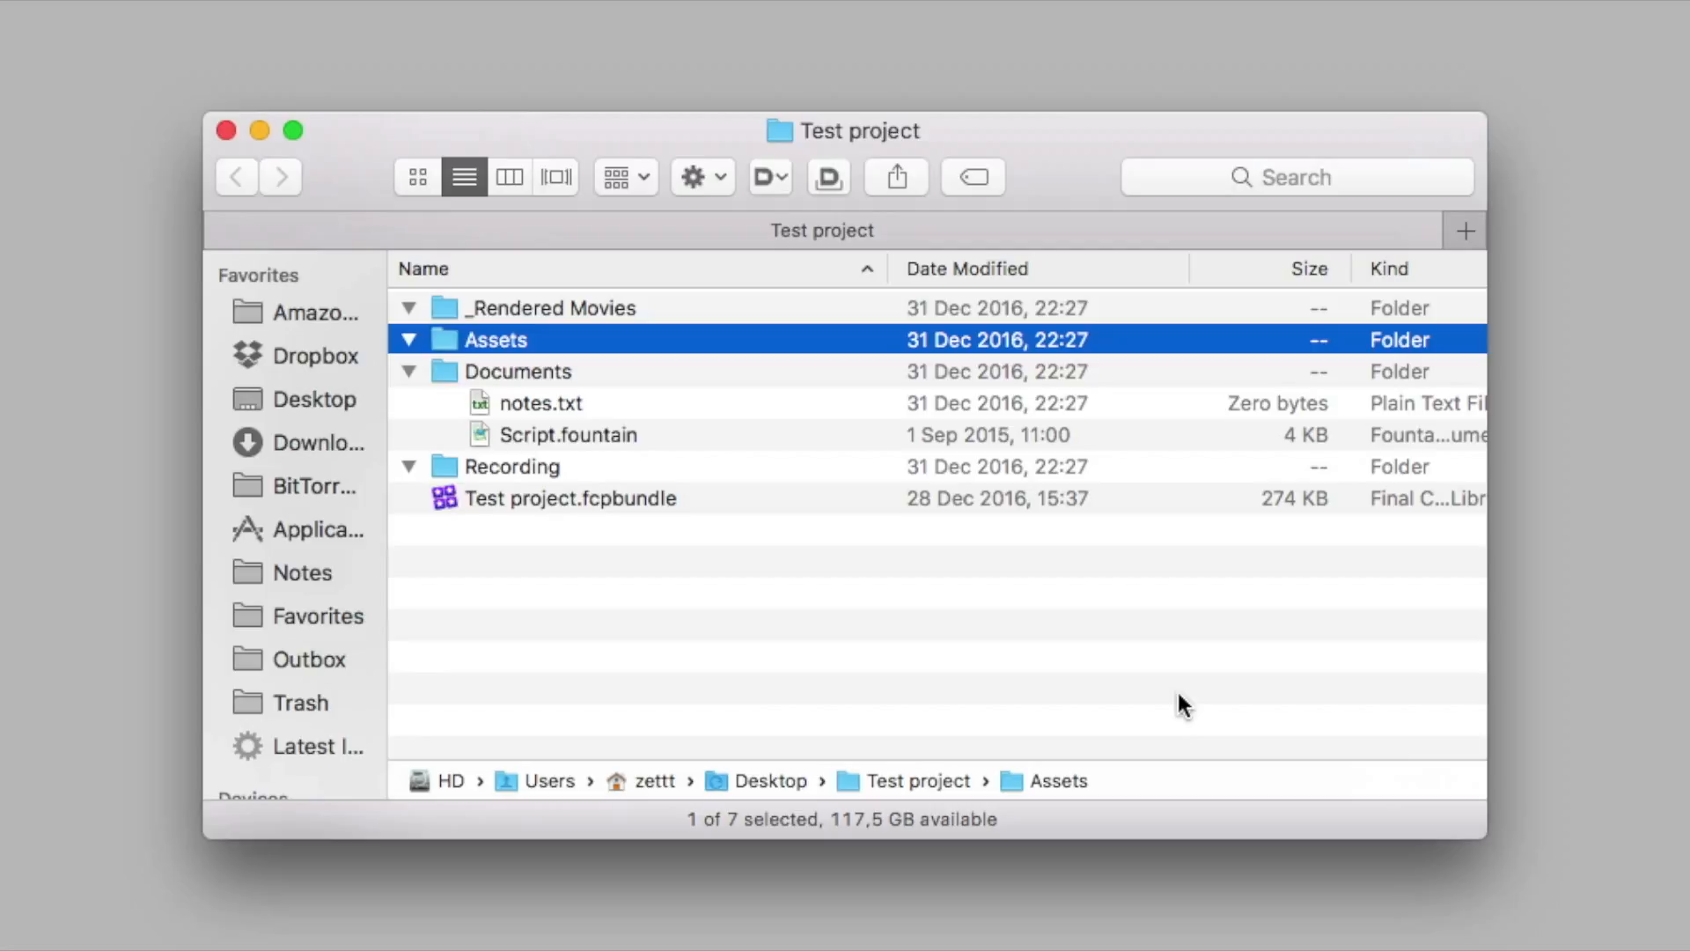
key("Left")
key("Up")
key("Left")
key("Down")
key("Down")
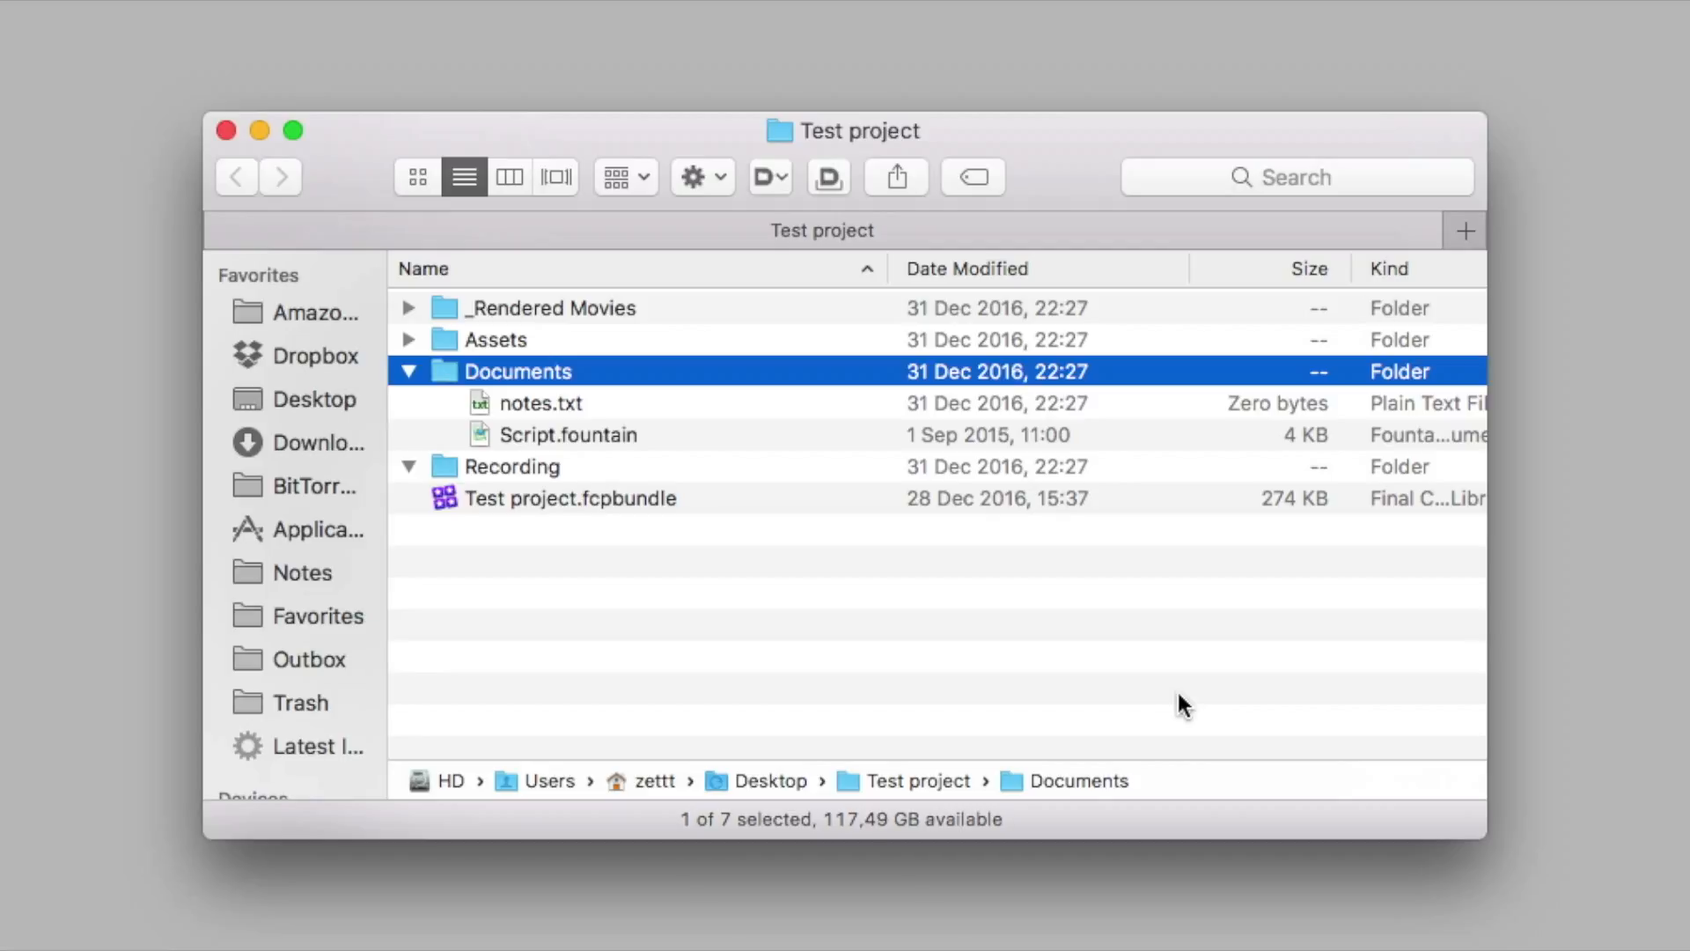
Go through the files in Documents, and collapse the Documents and Recording folders
key("Down")
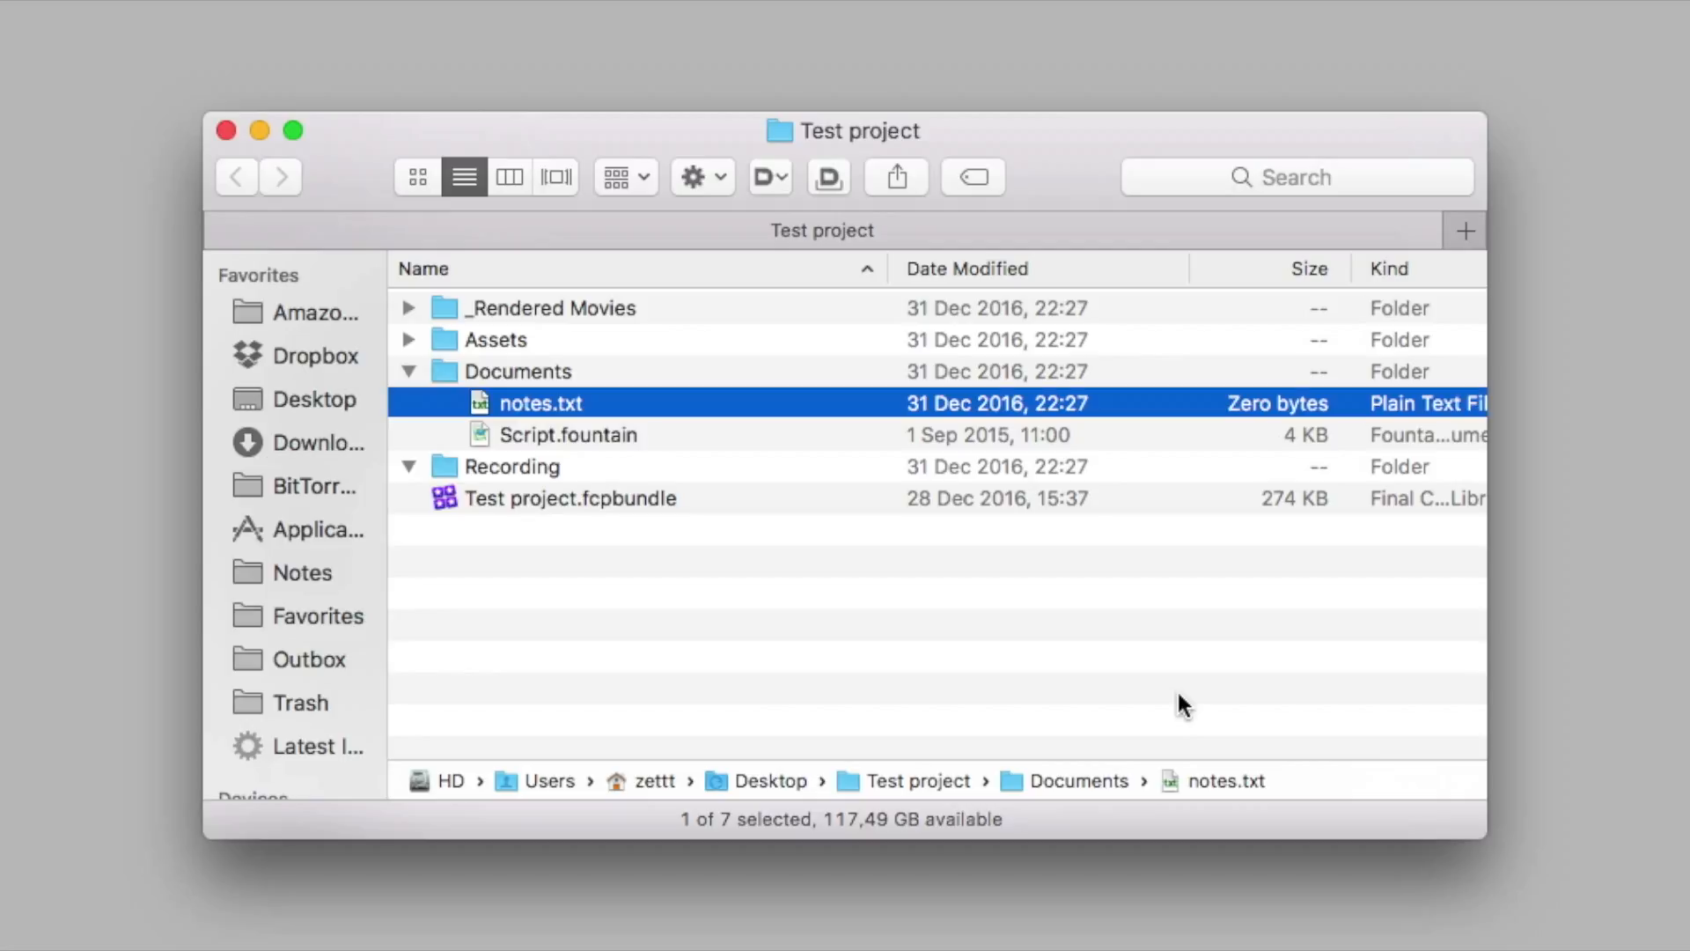
key("Down")
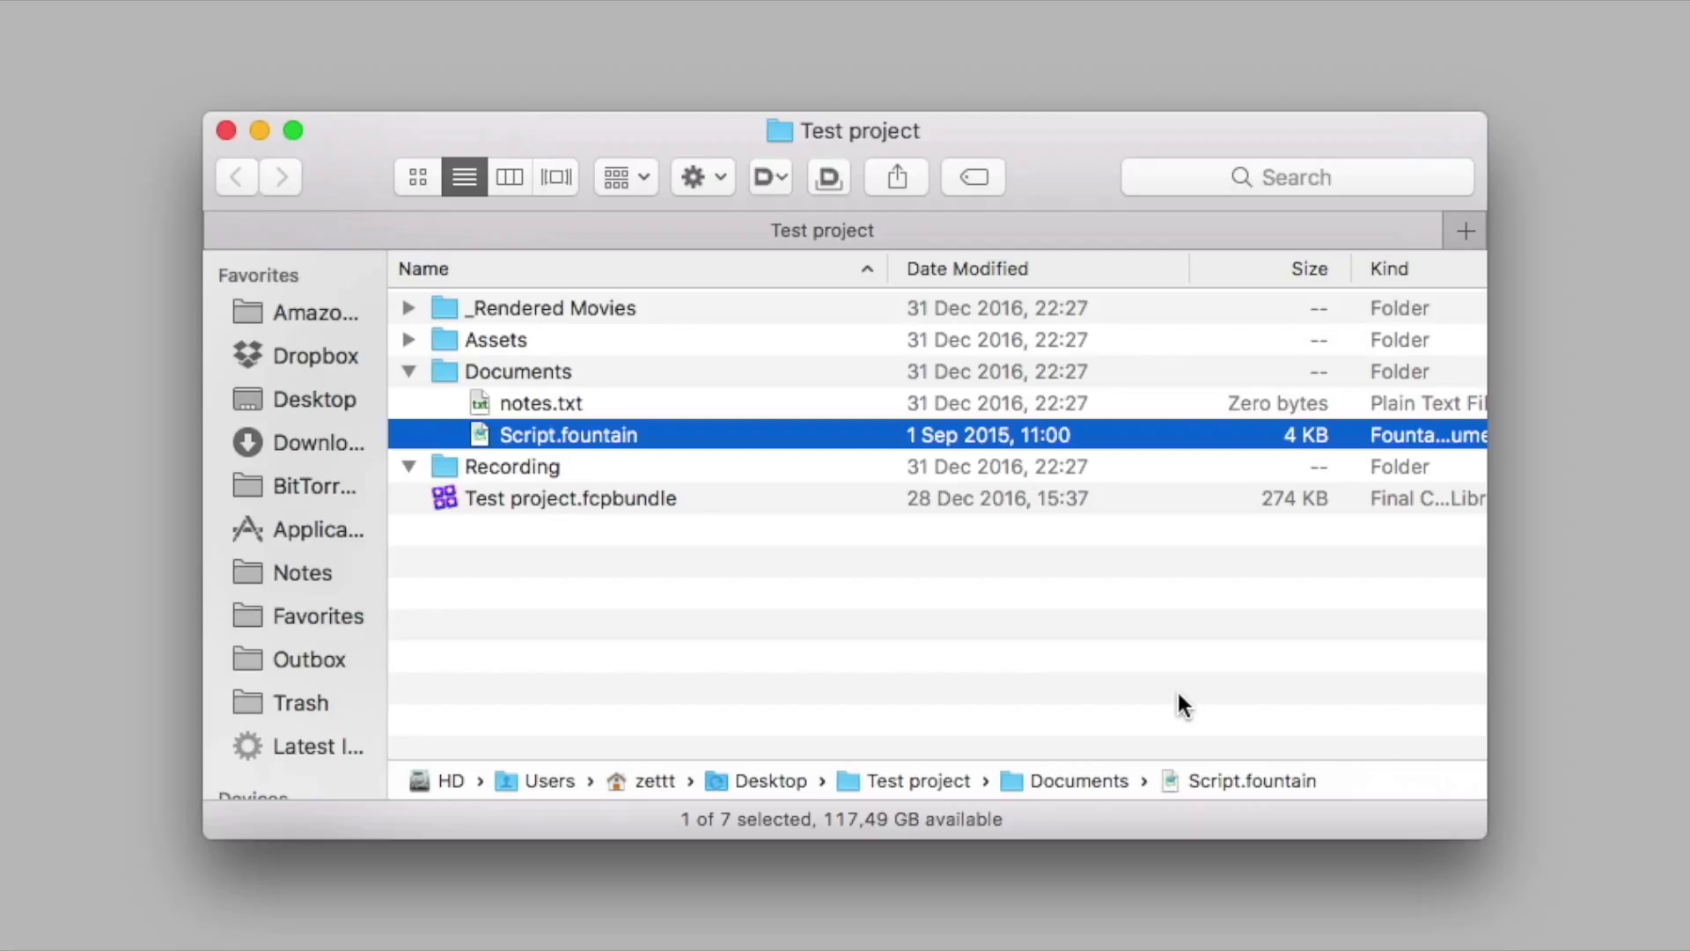
key("Left")
key("Down")
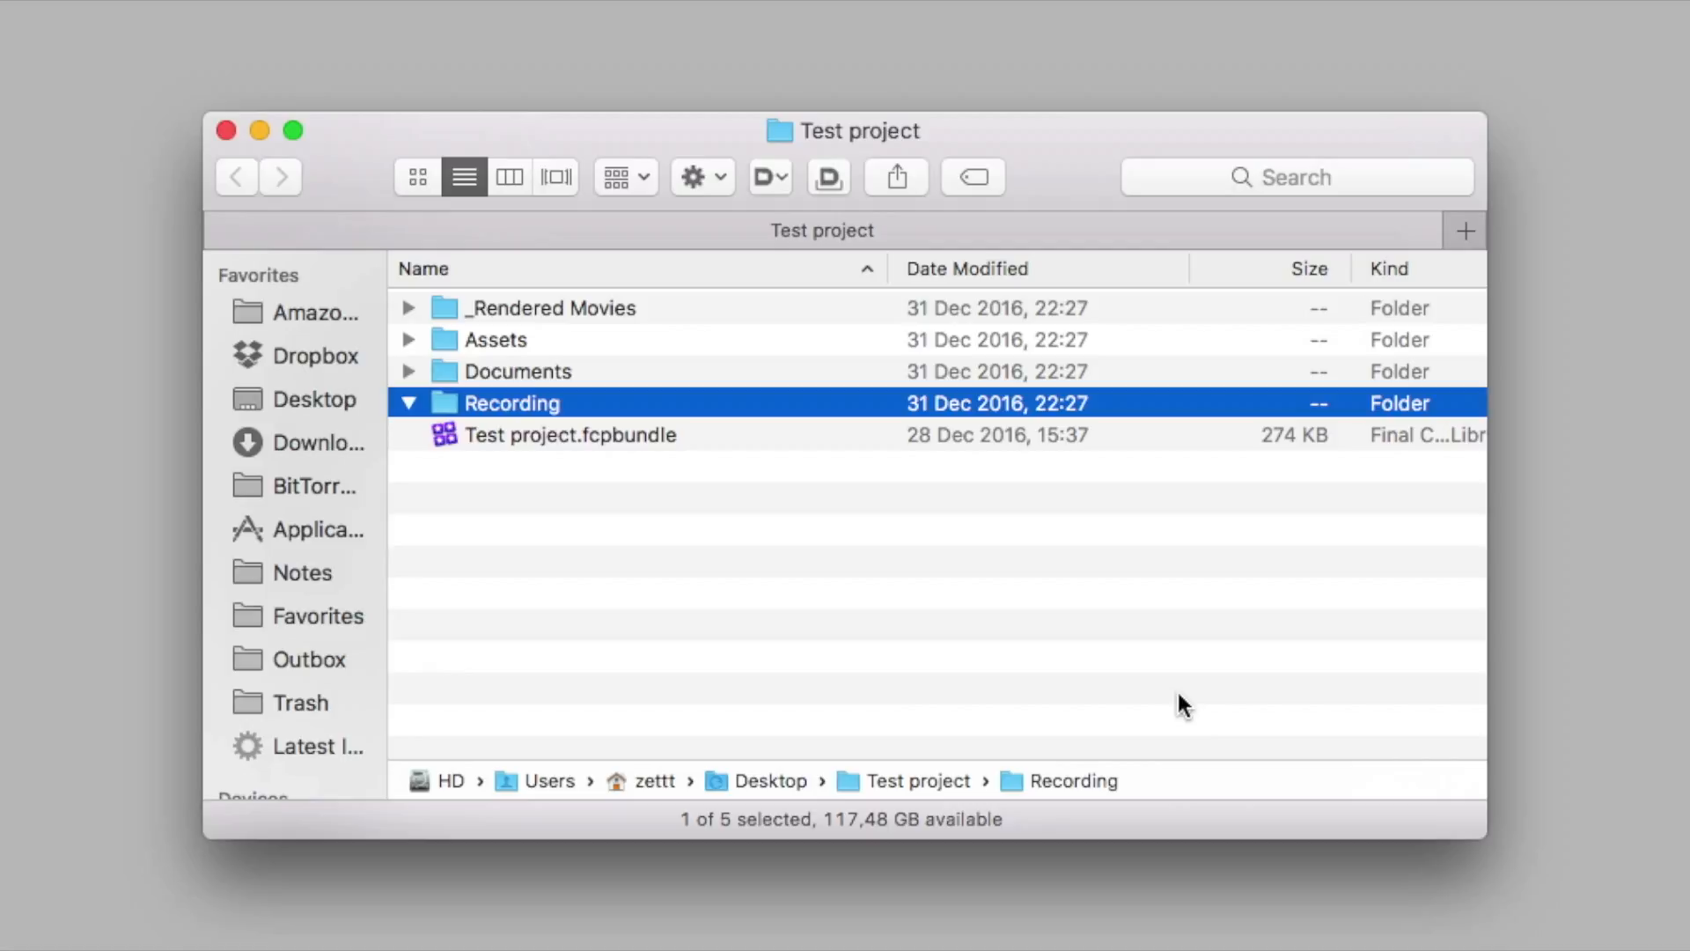
key("Down")
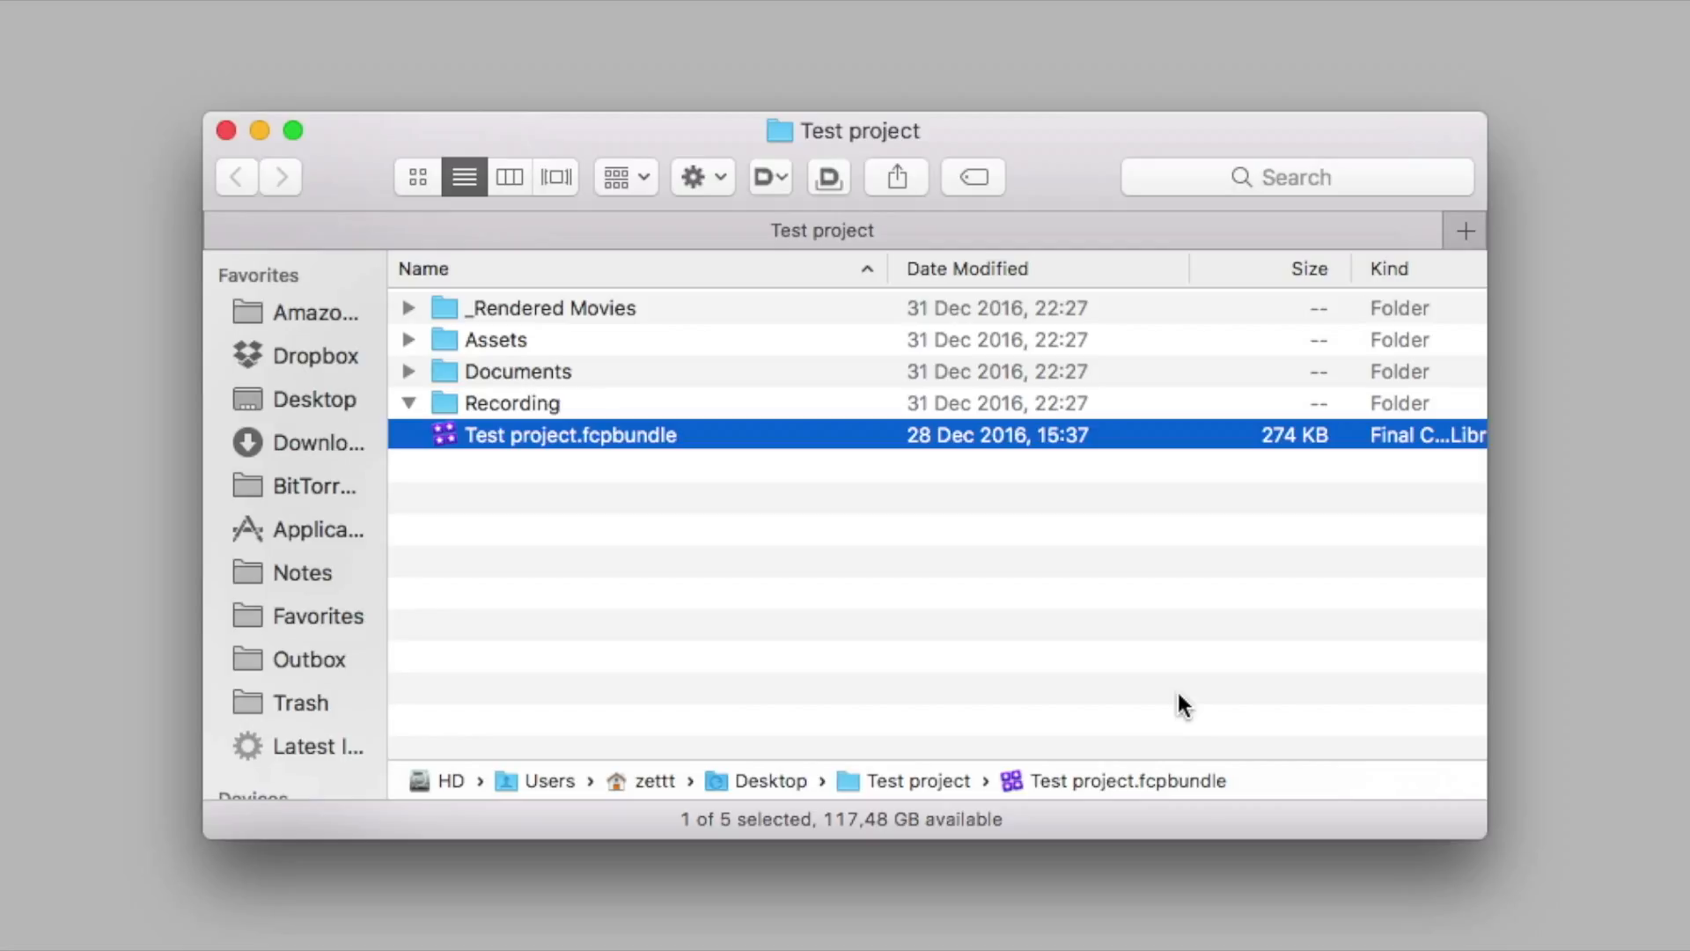
key("Up")
key("Left")
key("Up")
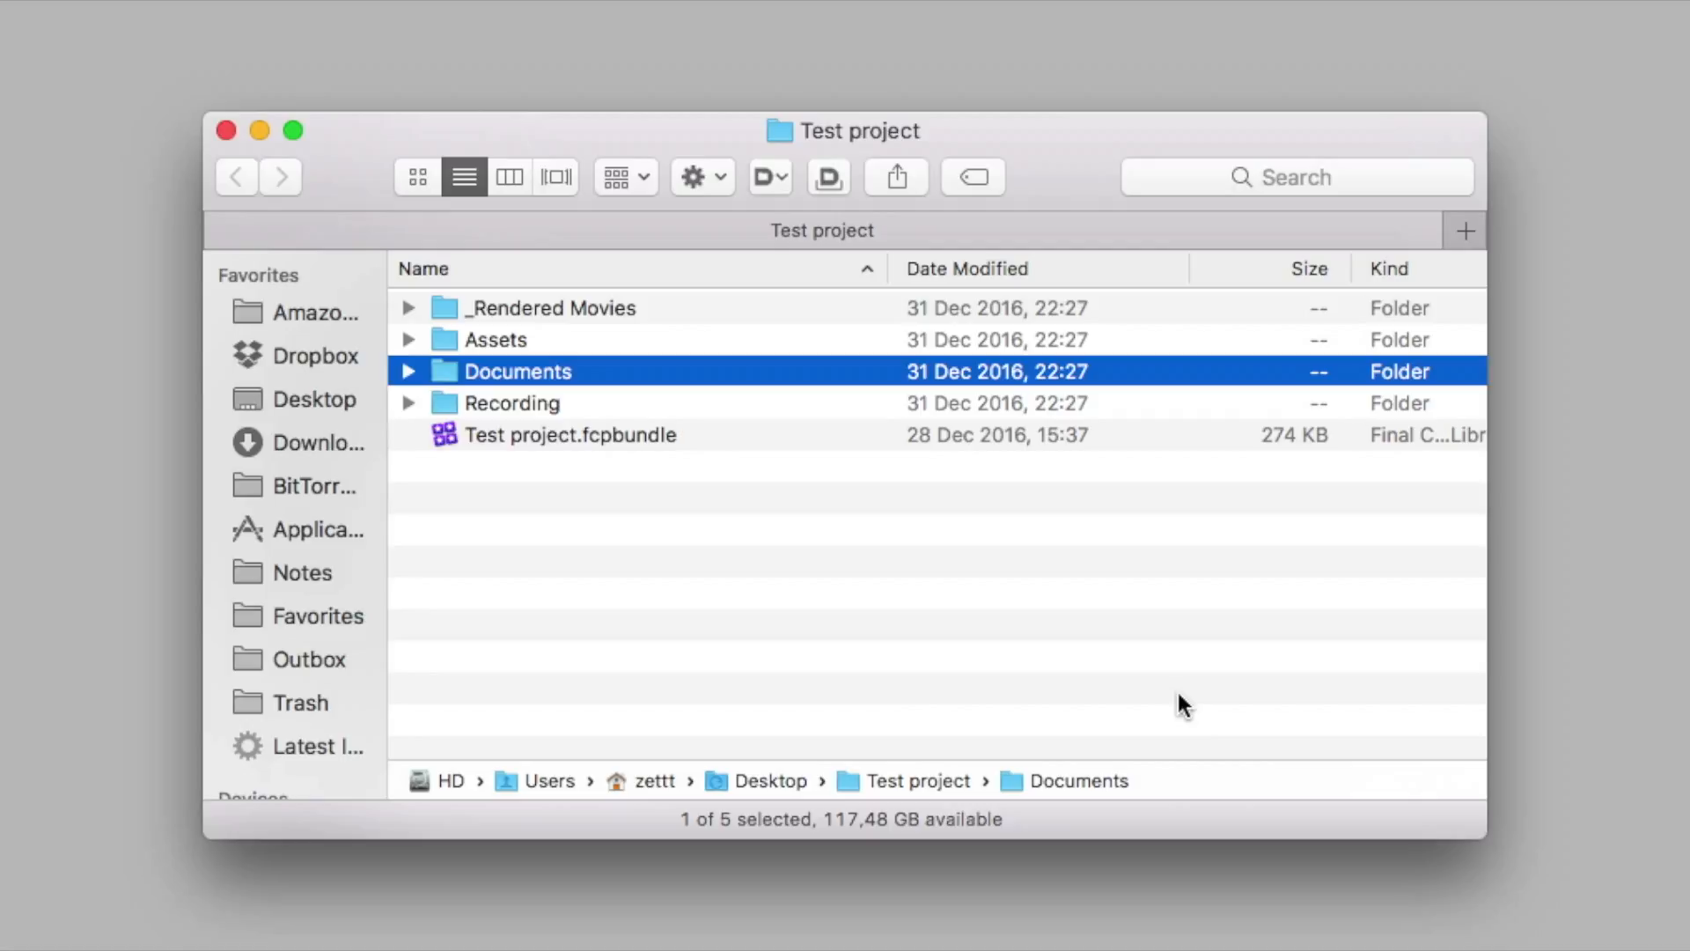
Open the Recording folder of Test project in the Finder window
key("shift+Down")
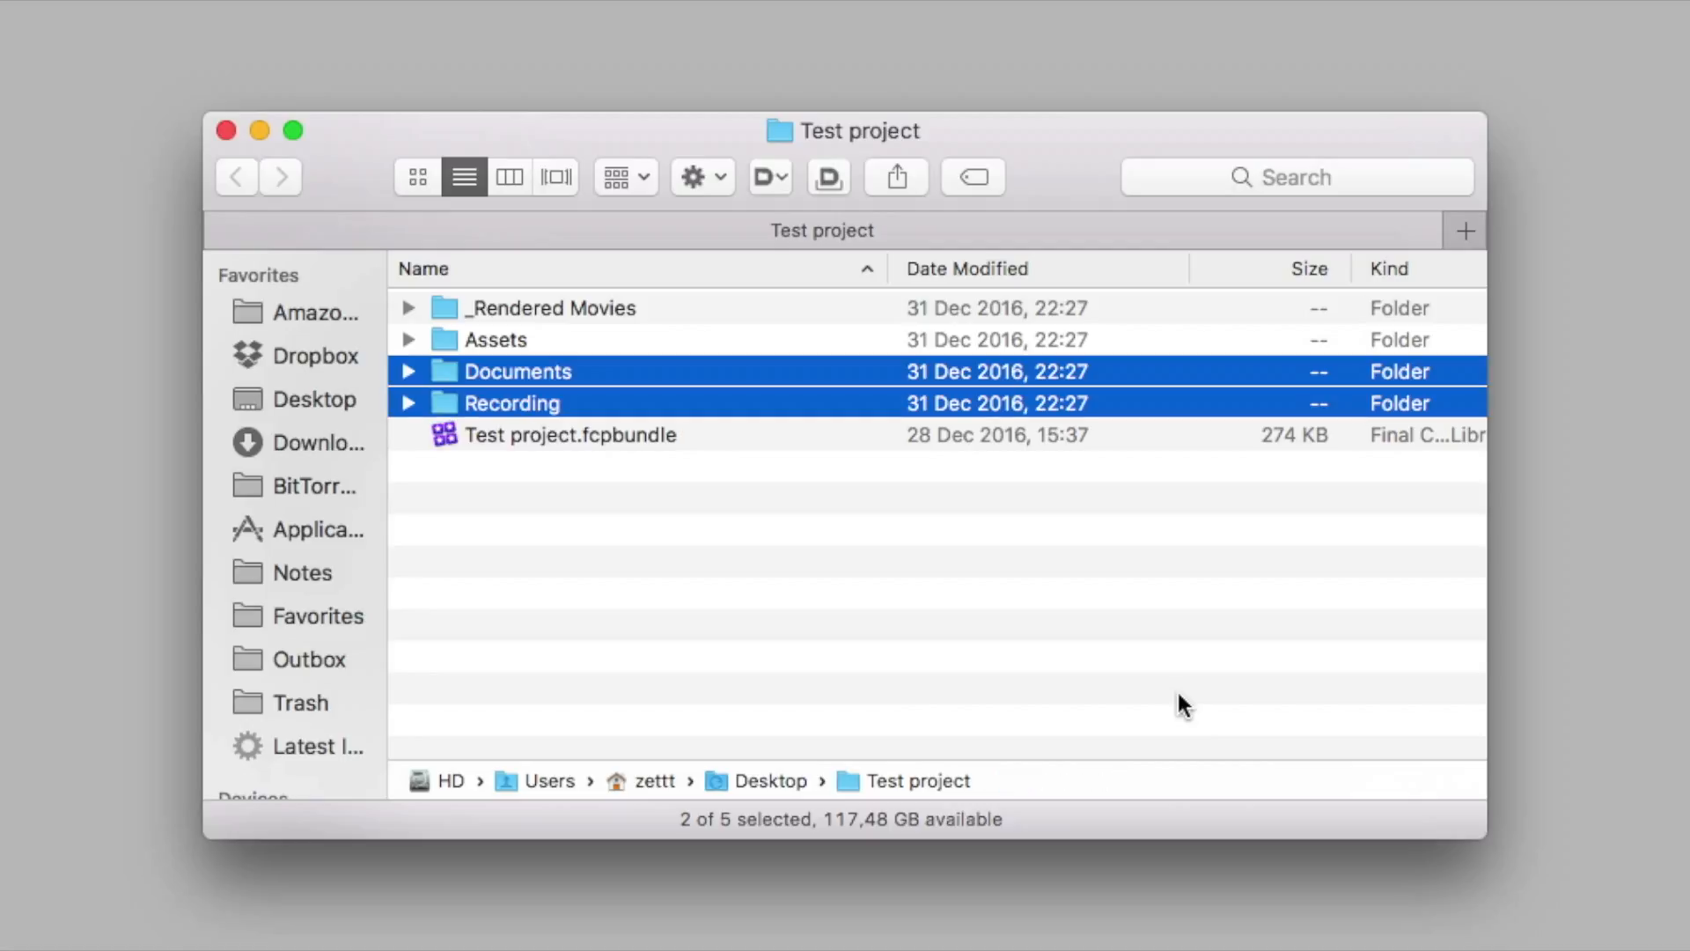
key("shift+Up")
key("Up")
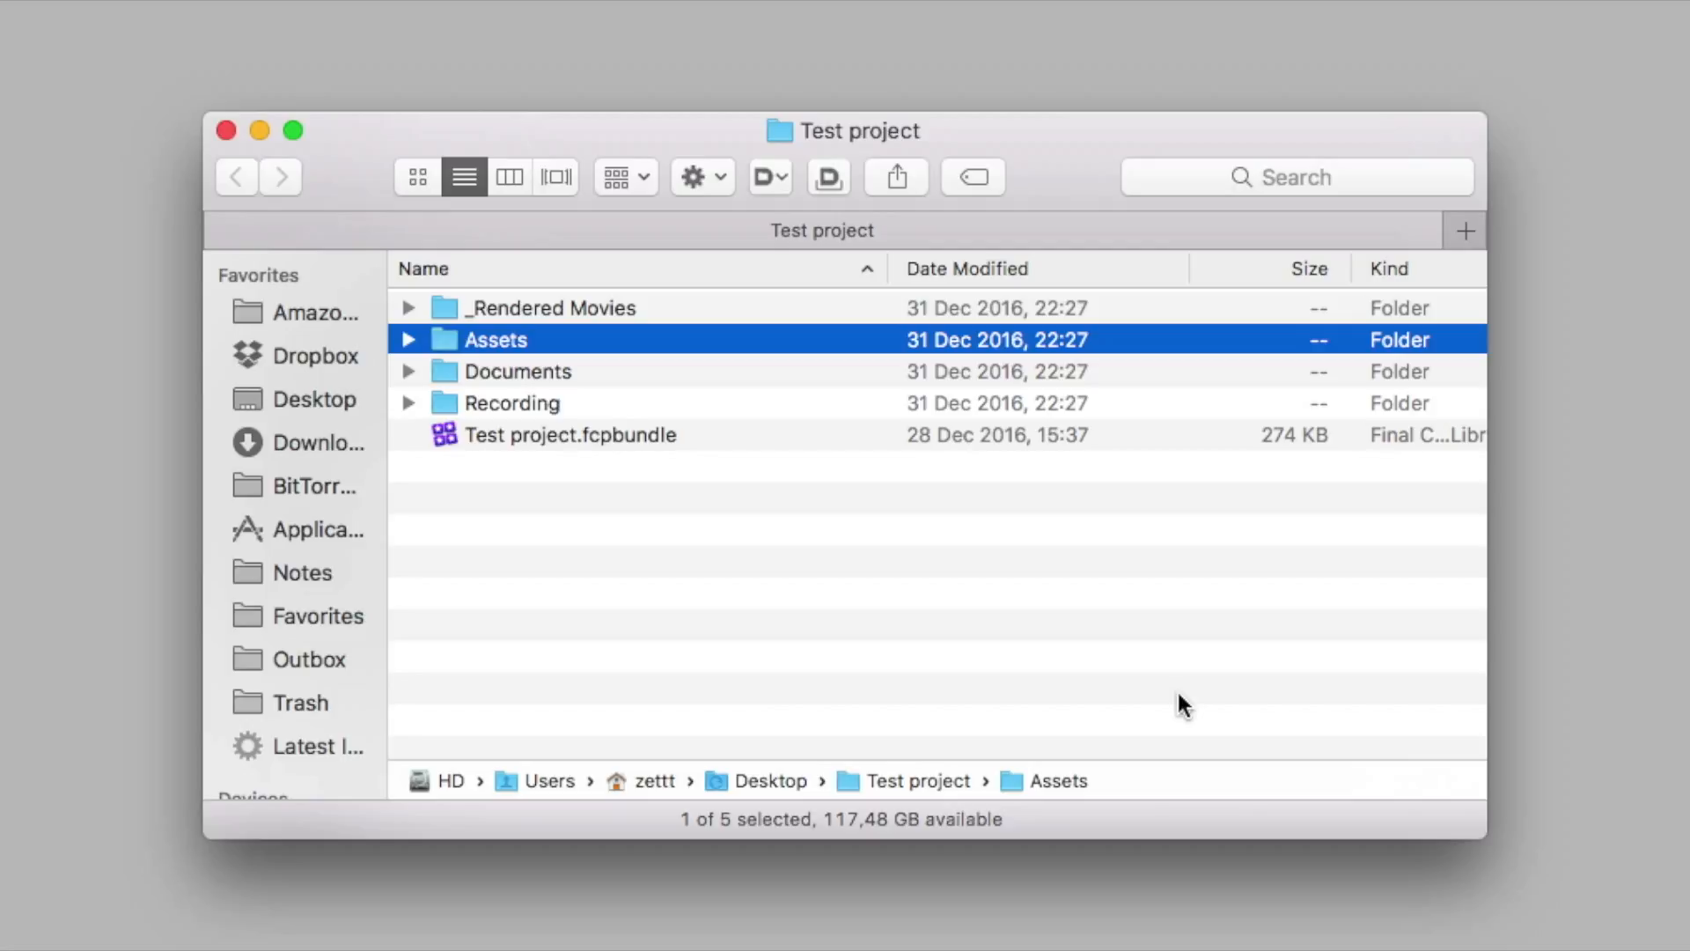
key("Down")
key("Down")
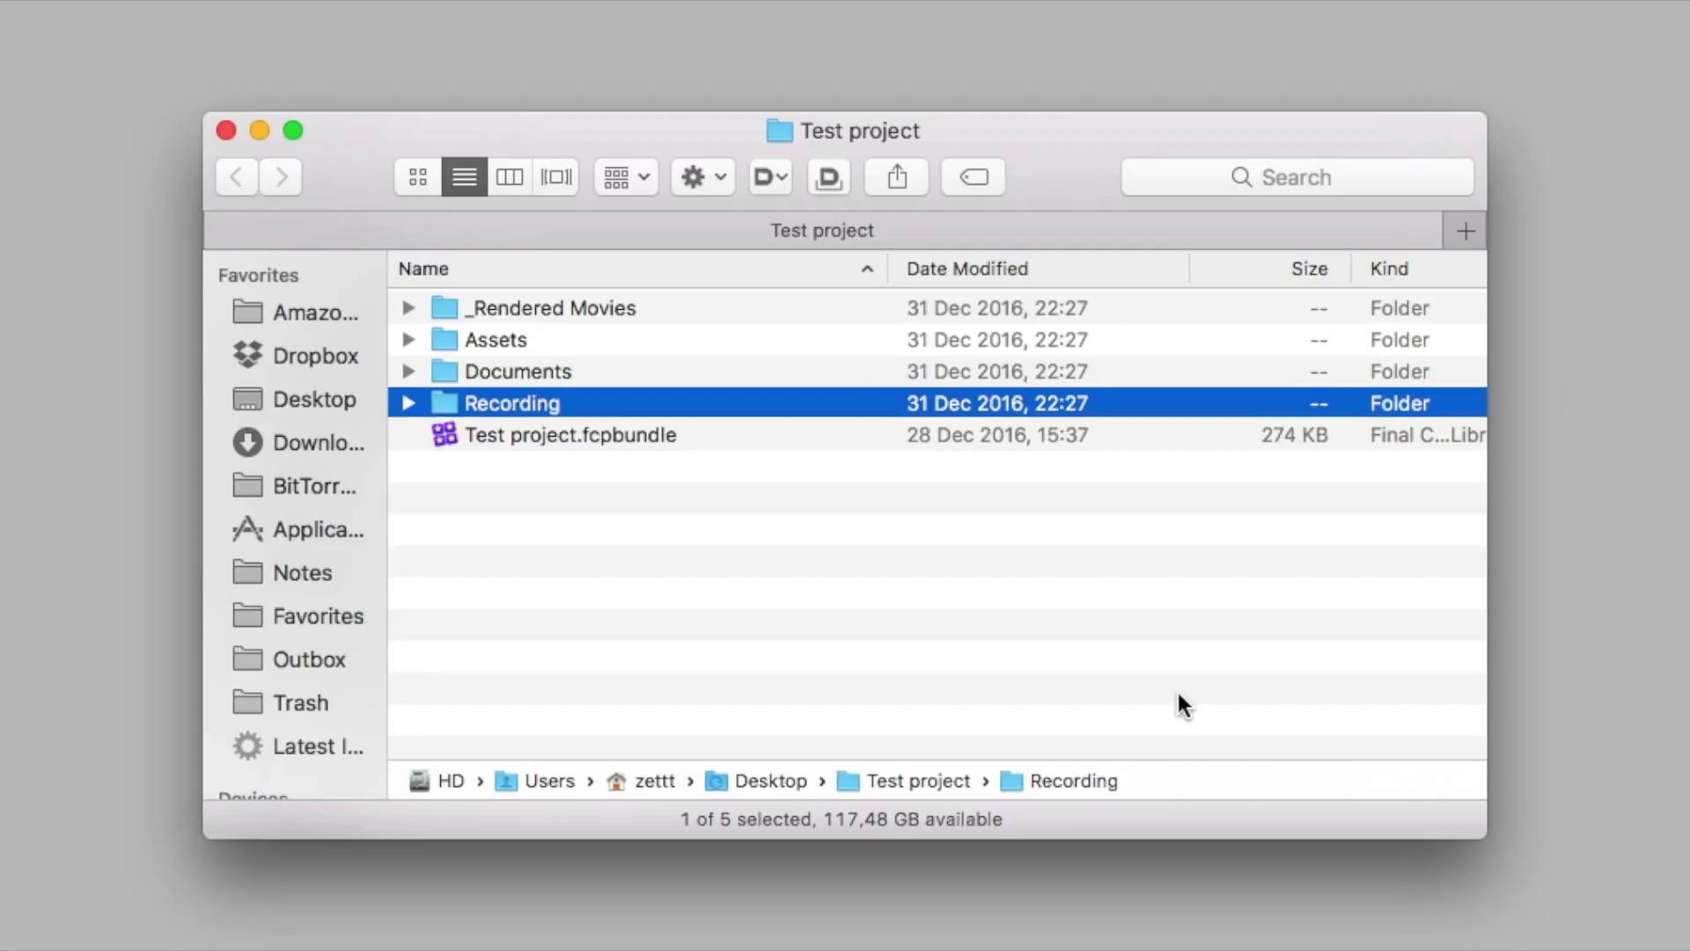
key("shift+Up")
key("Down")
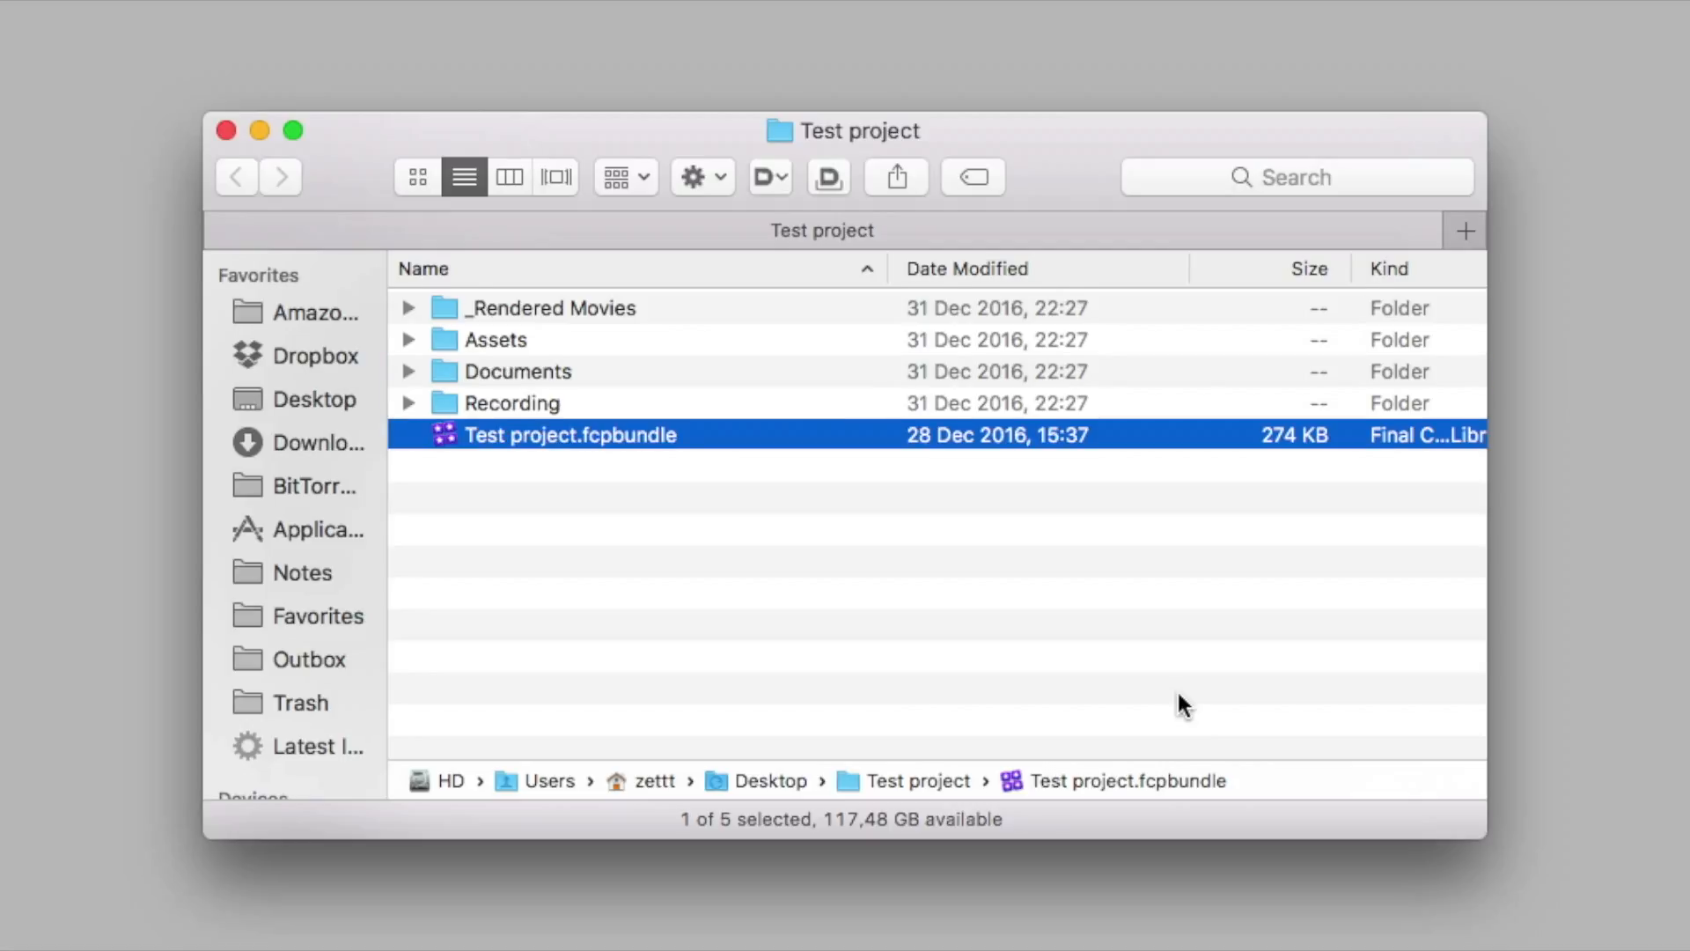
key("Up")
key("super+Down")
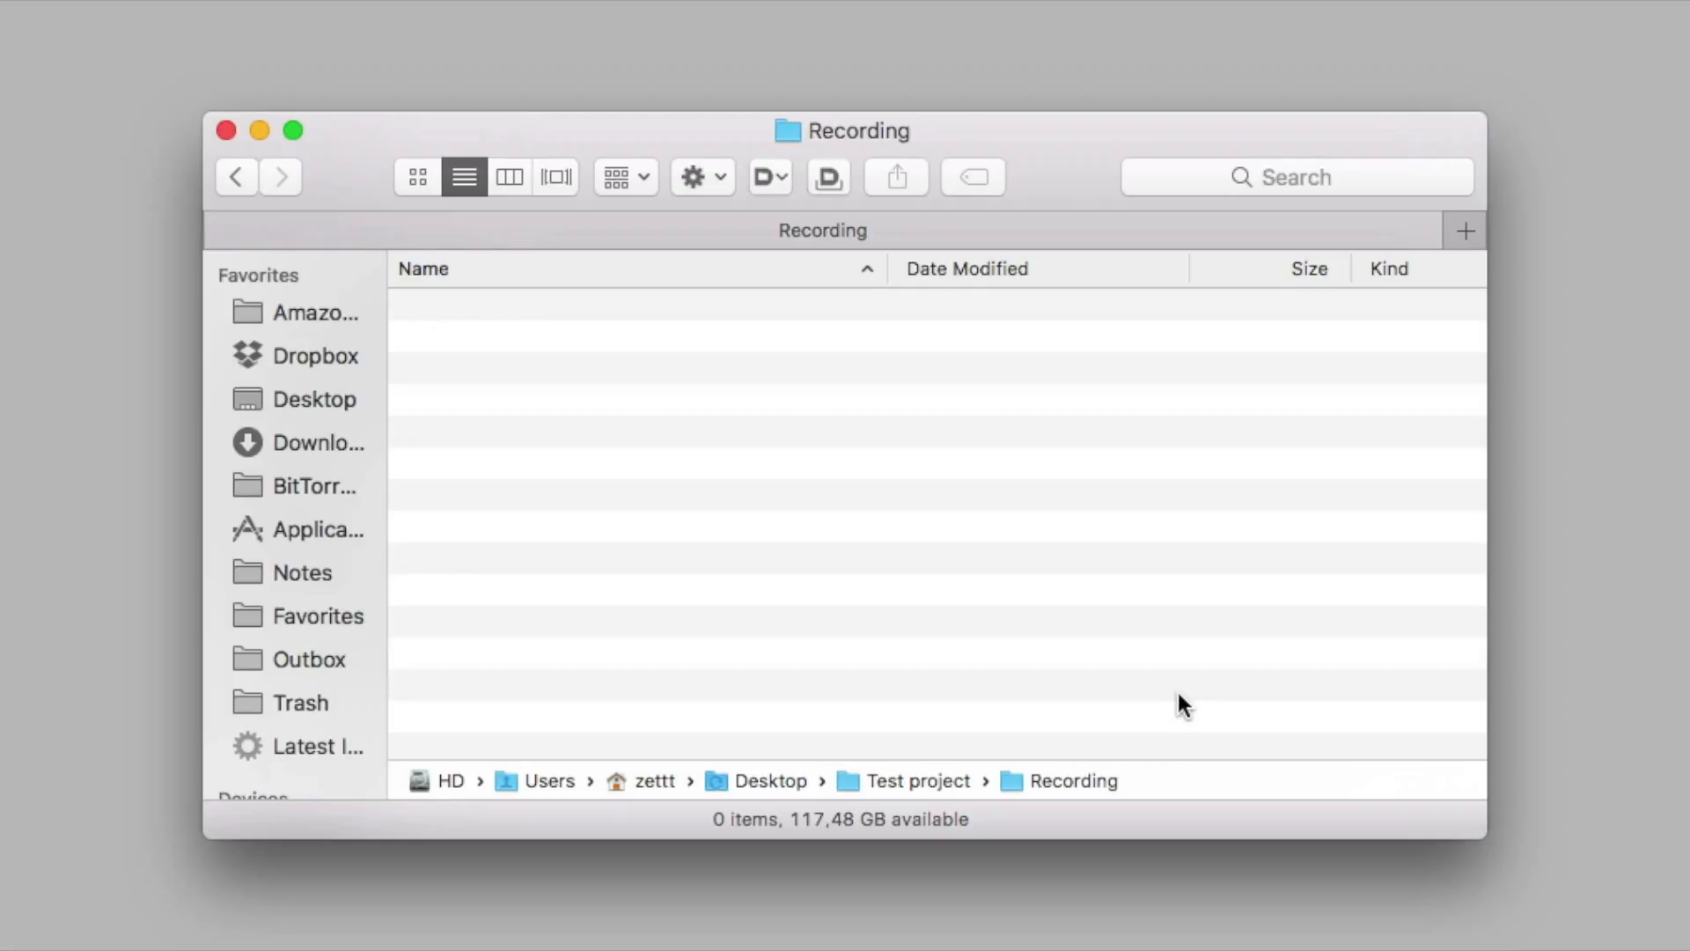
Create folders named 2016-12-31 - Outdoor Shoot and 2017-01-01 - Drone Footage in the Recording folder
key("shift+super+n")
type("2016-12-31")
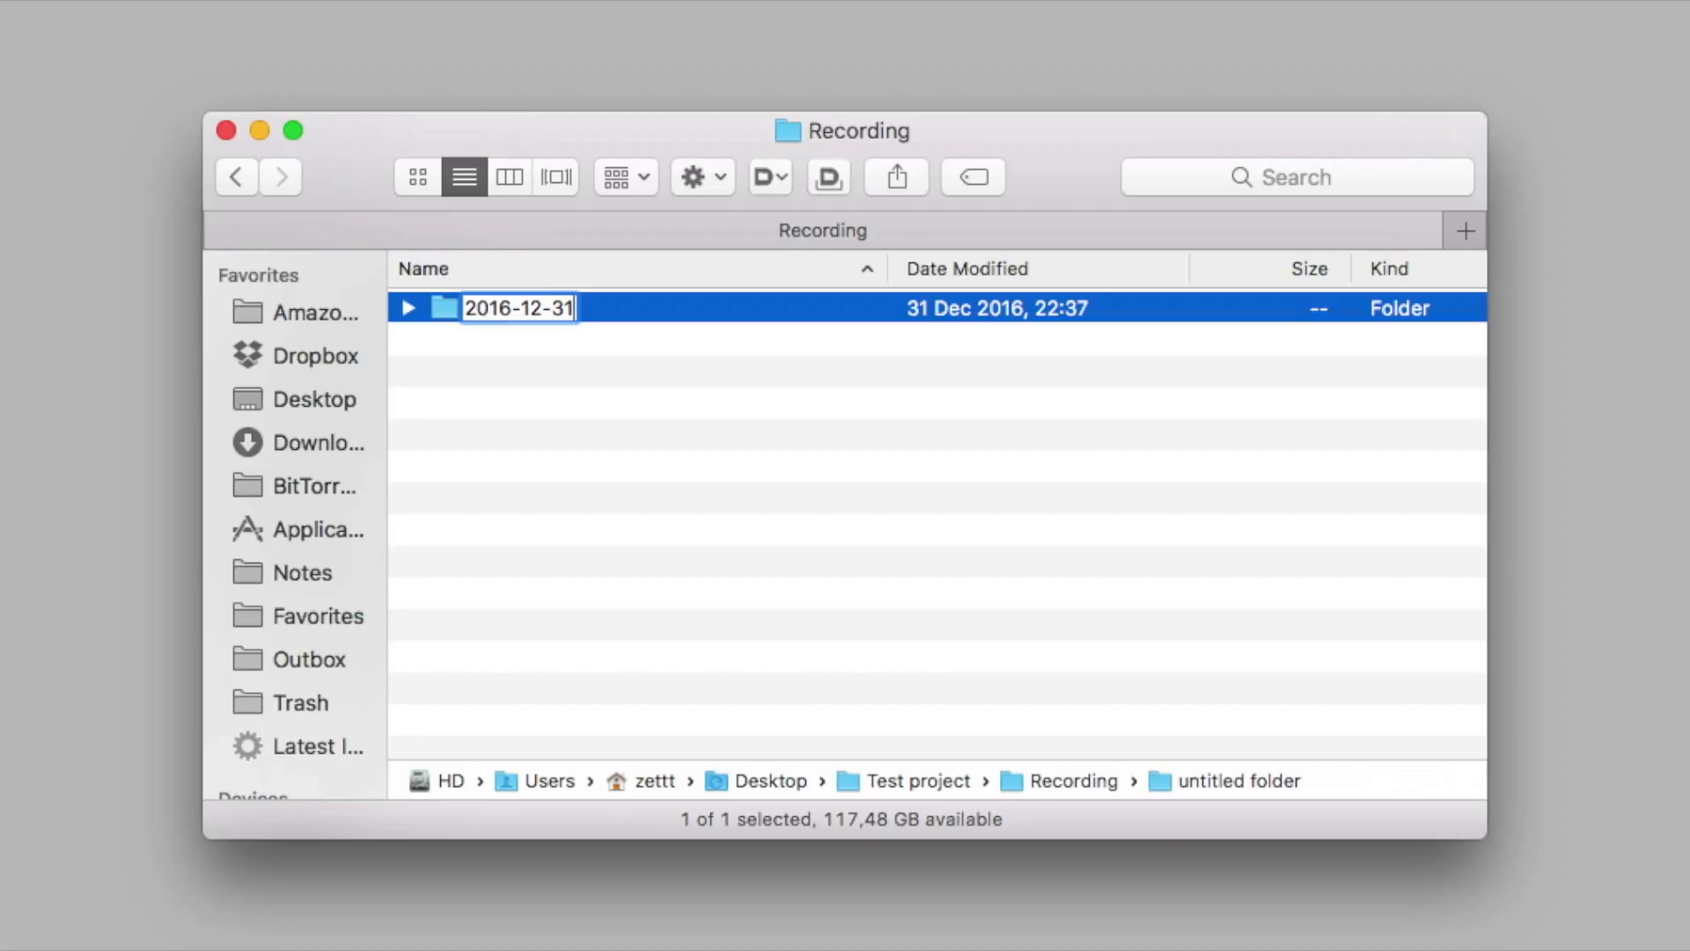
type("-")
type("Outdoor Shoot")
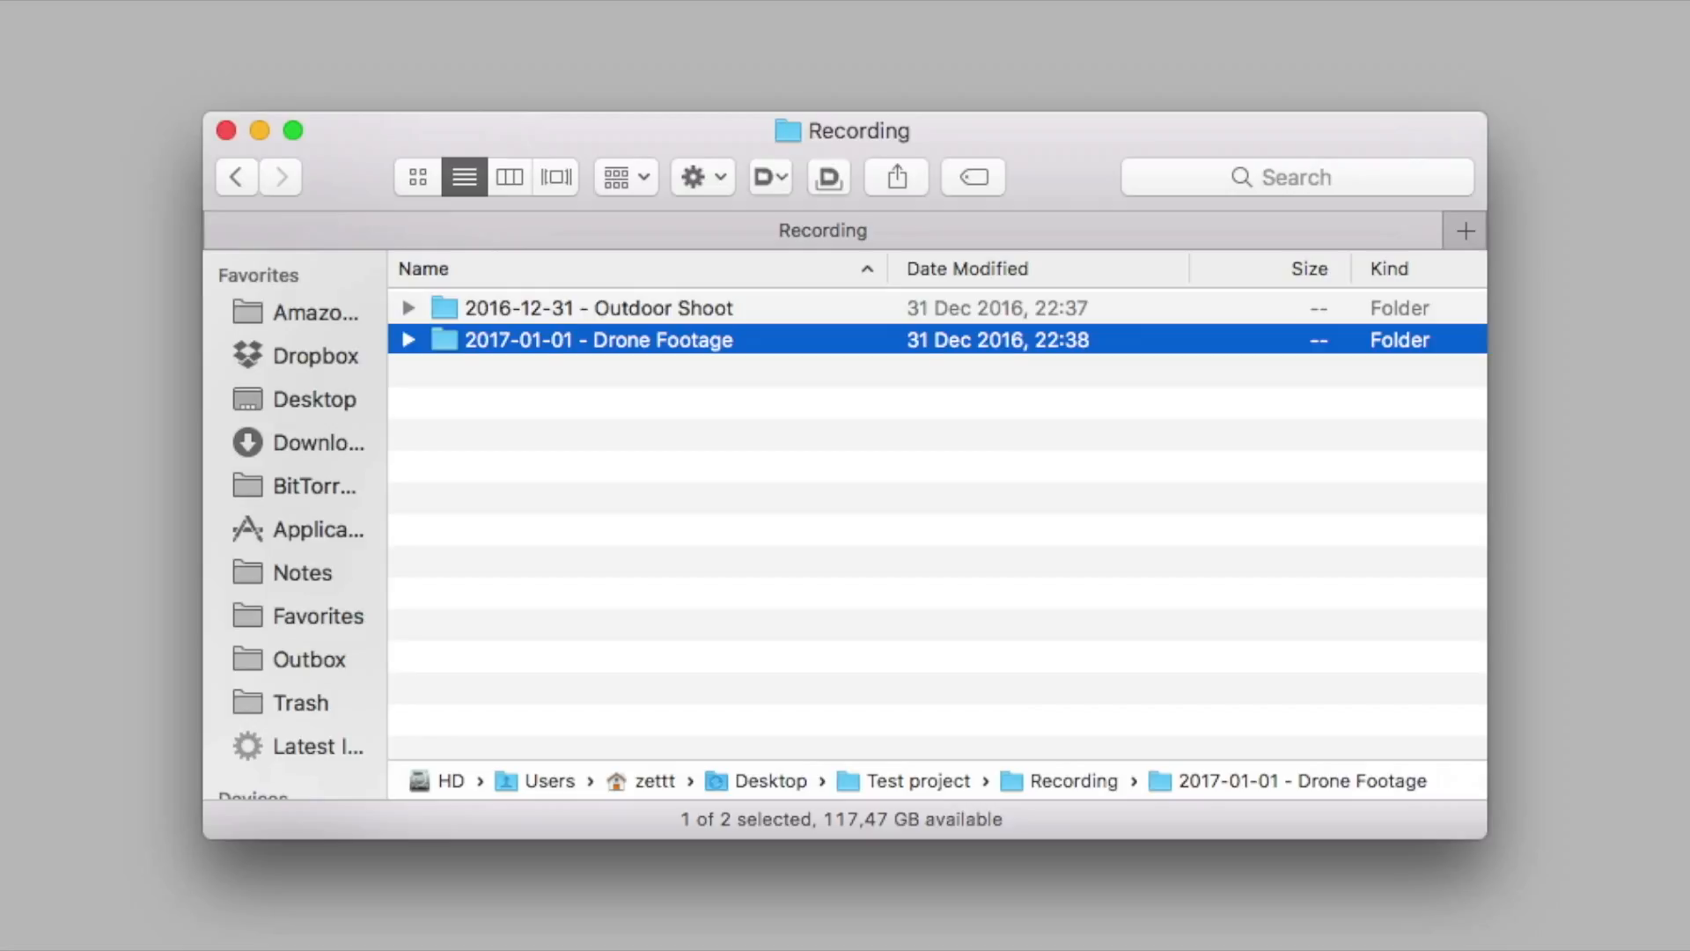
Go through the Outdoor Shoot and Drone Footage folders, and select both together
left_click(599, 308)
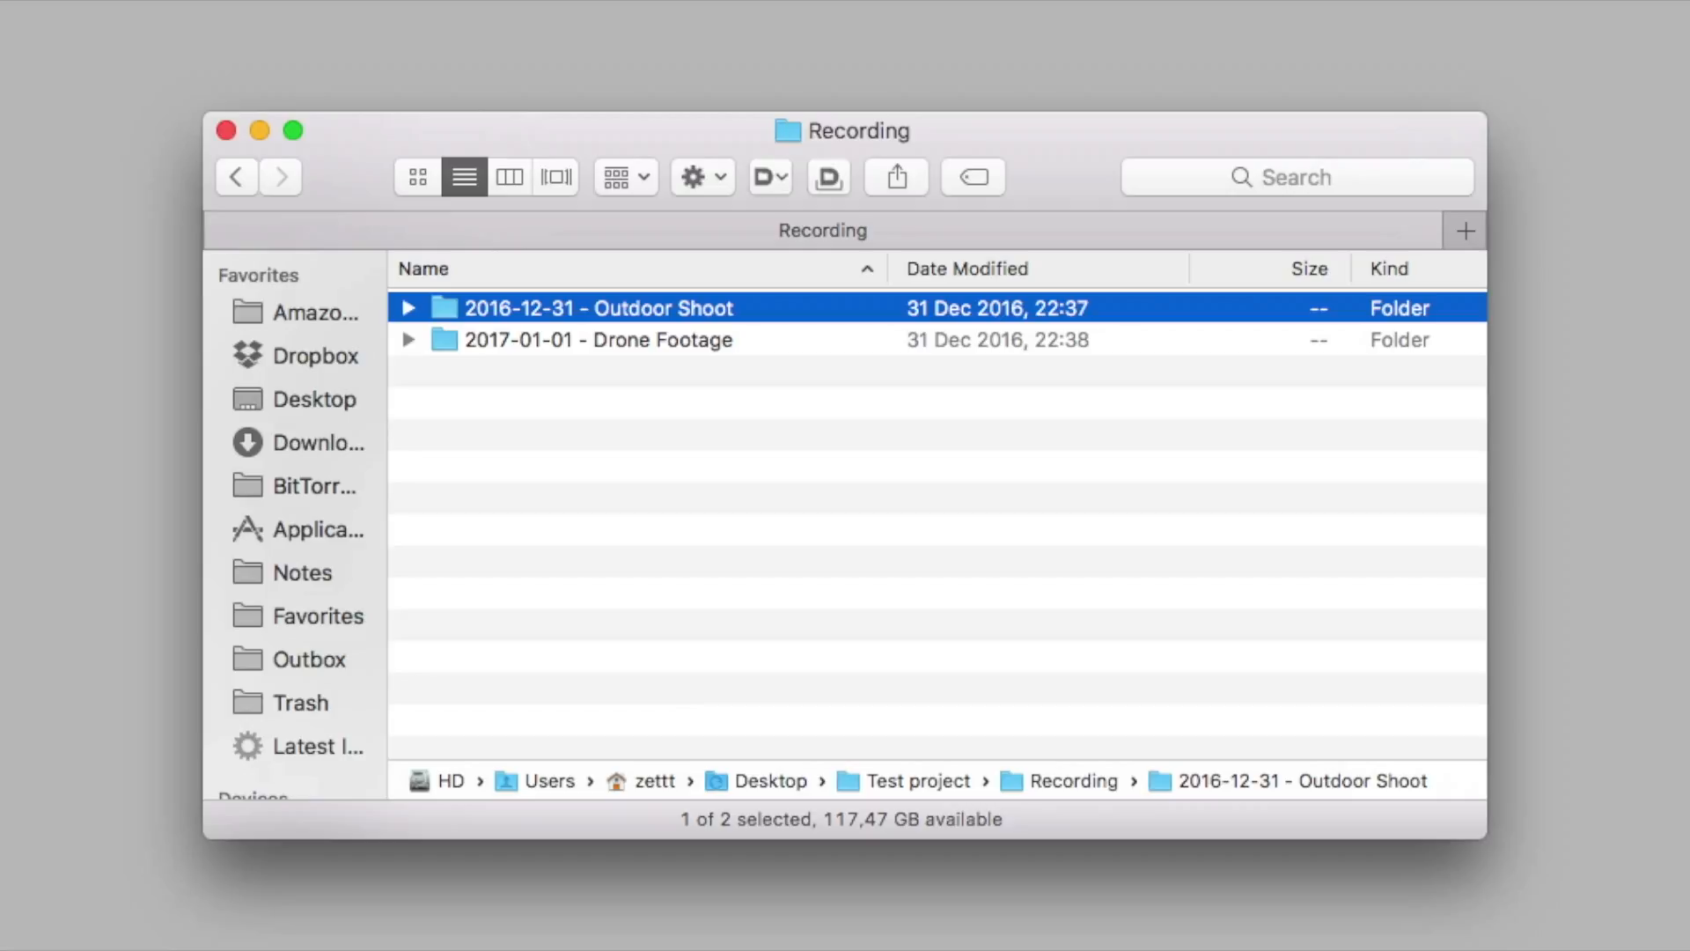
left_click(599, 340)
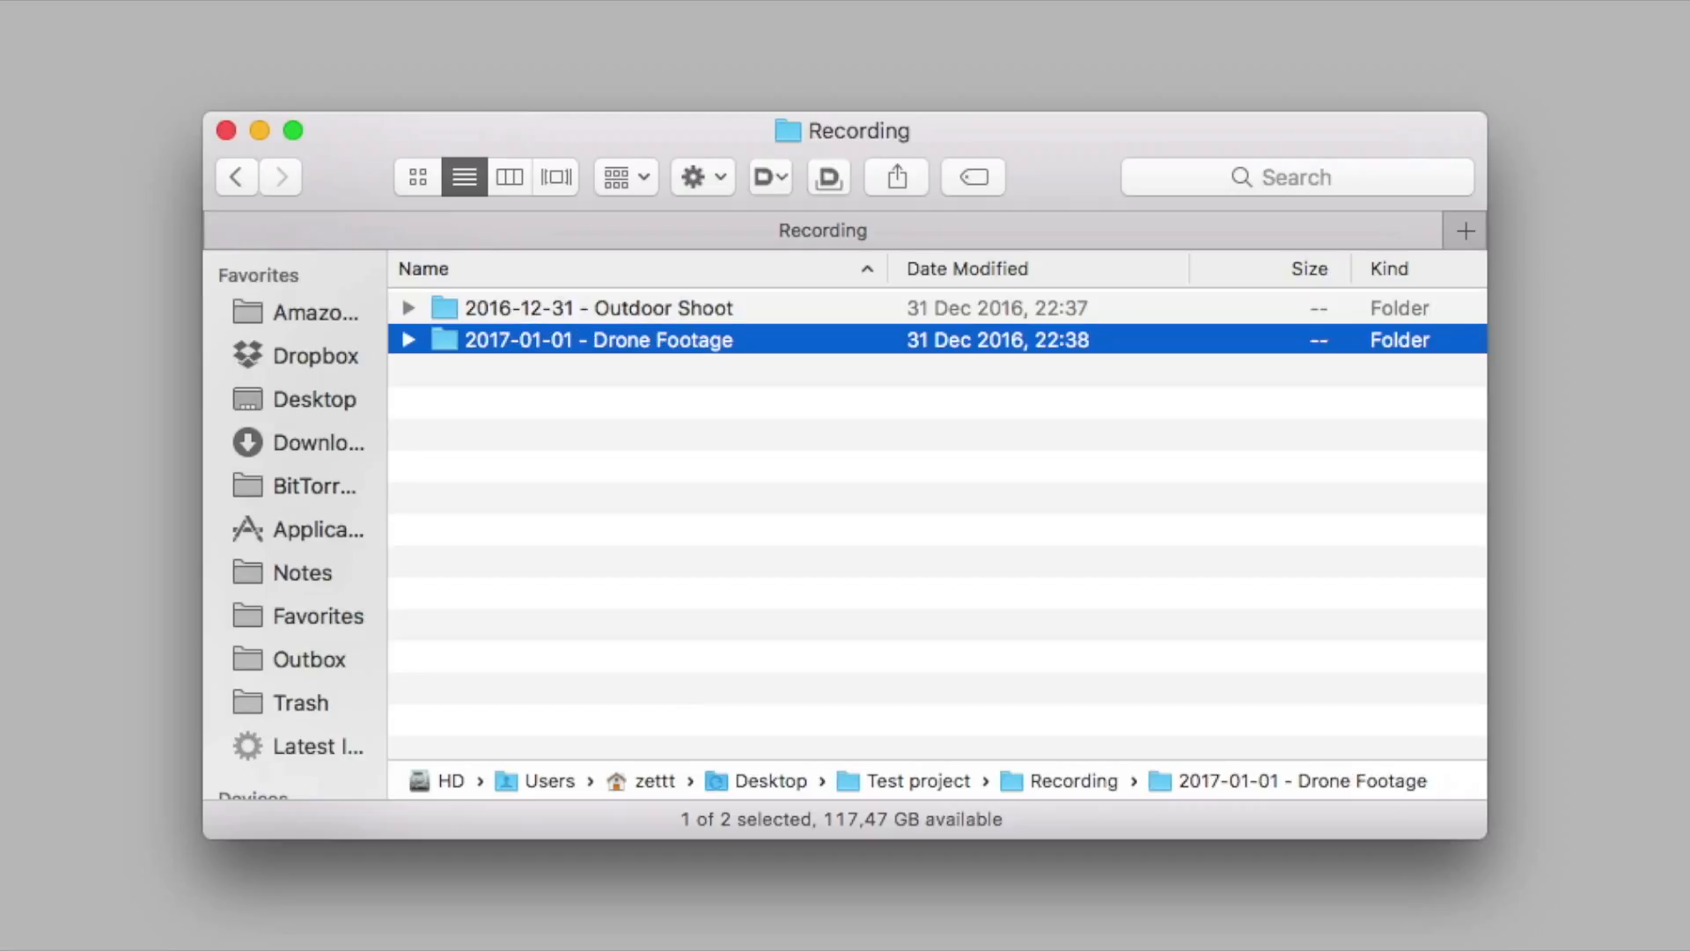
key("shift+Up")
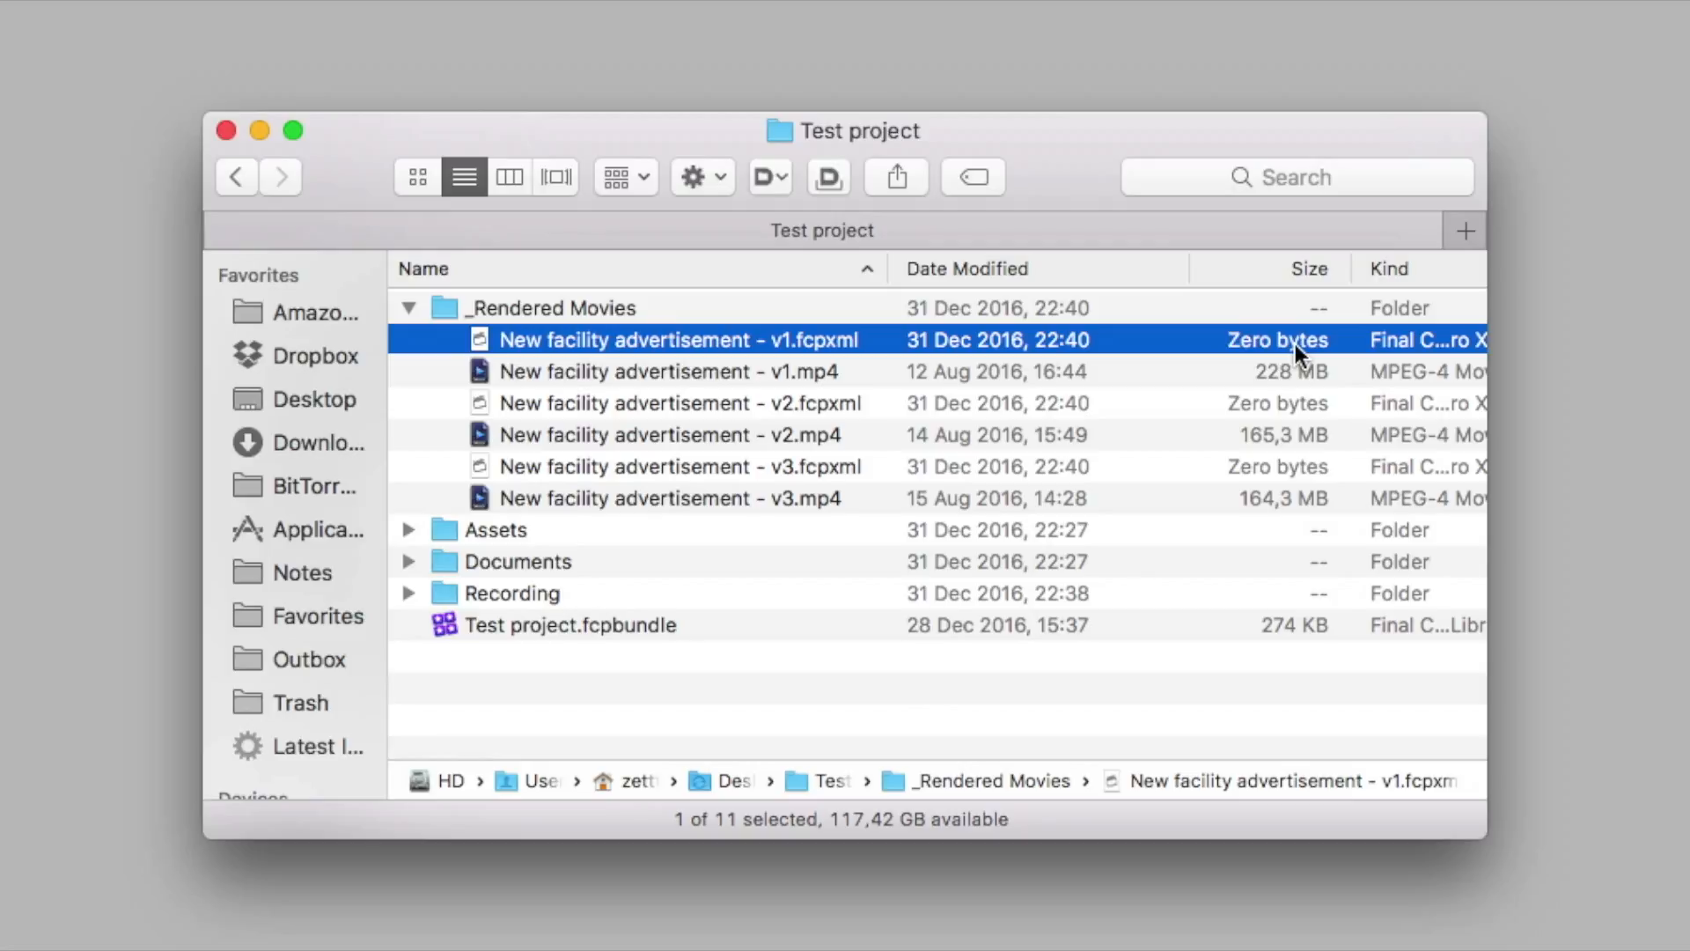
Examine the v1 .mp4 and .fcpxml file pair in _Rendered Movies, and select New facility advertisement - v1.mp4
left_click(858, 369)
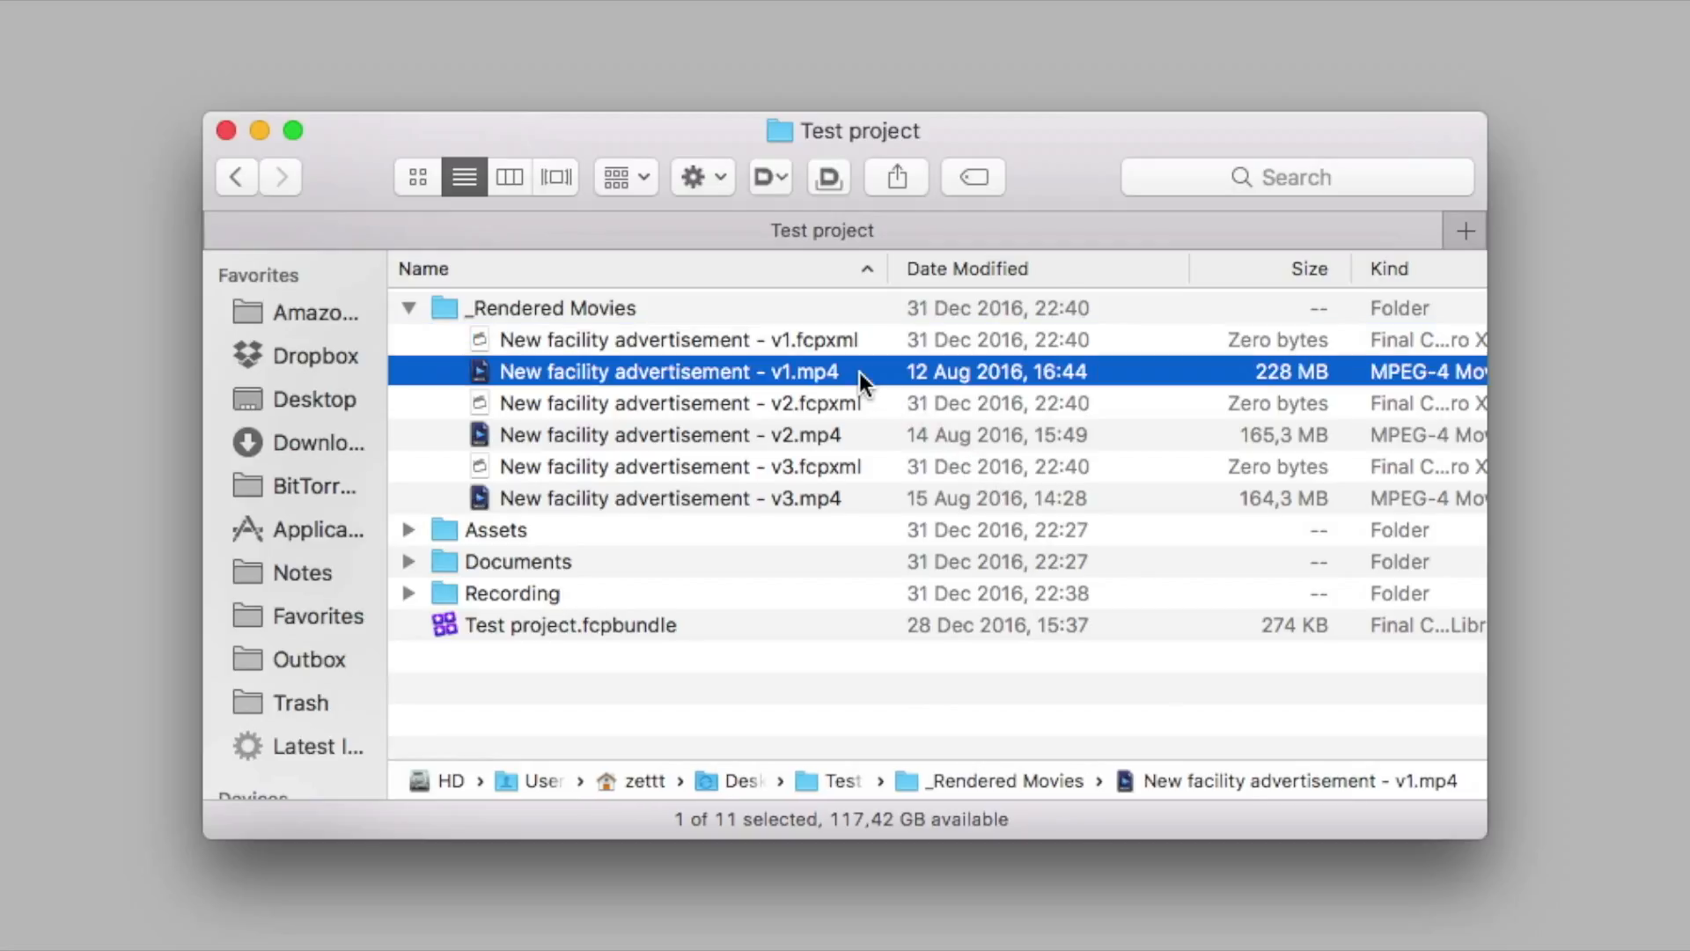
left_click(861, 343, "super")
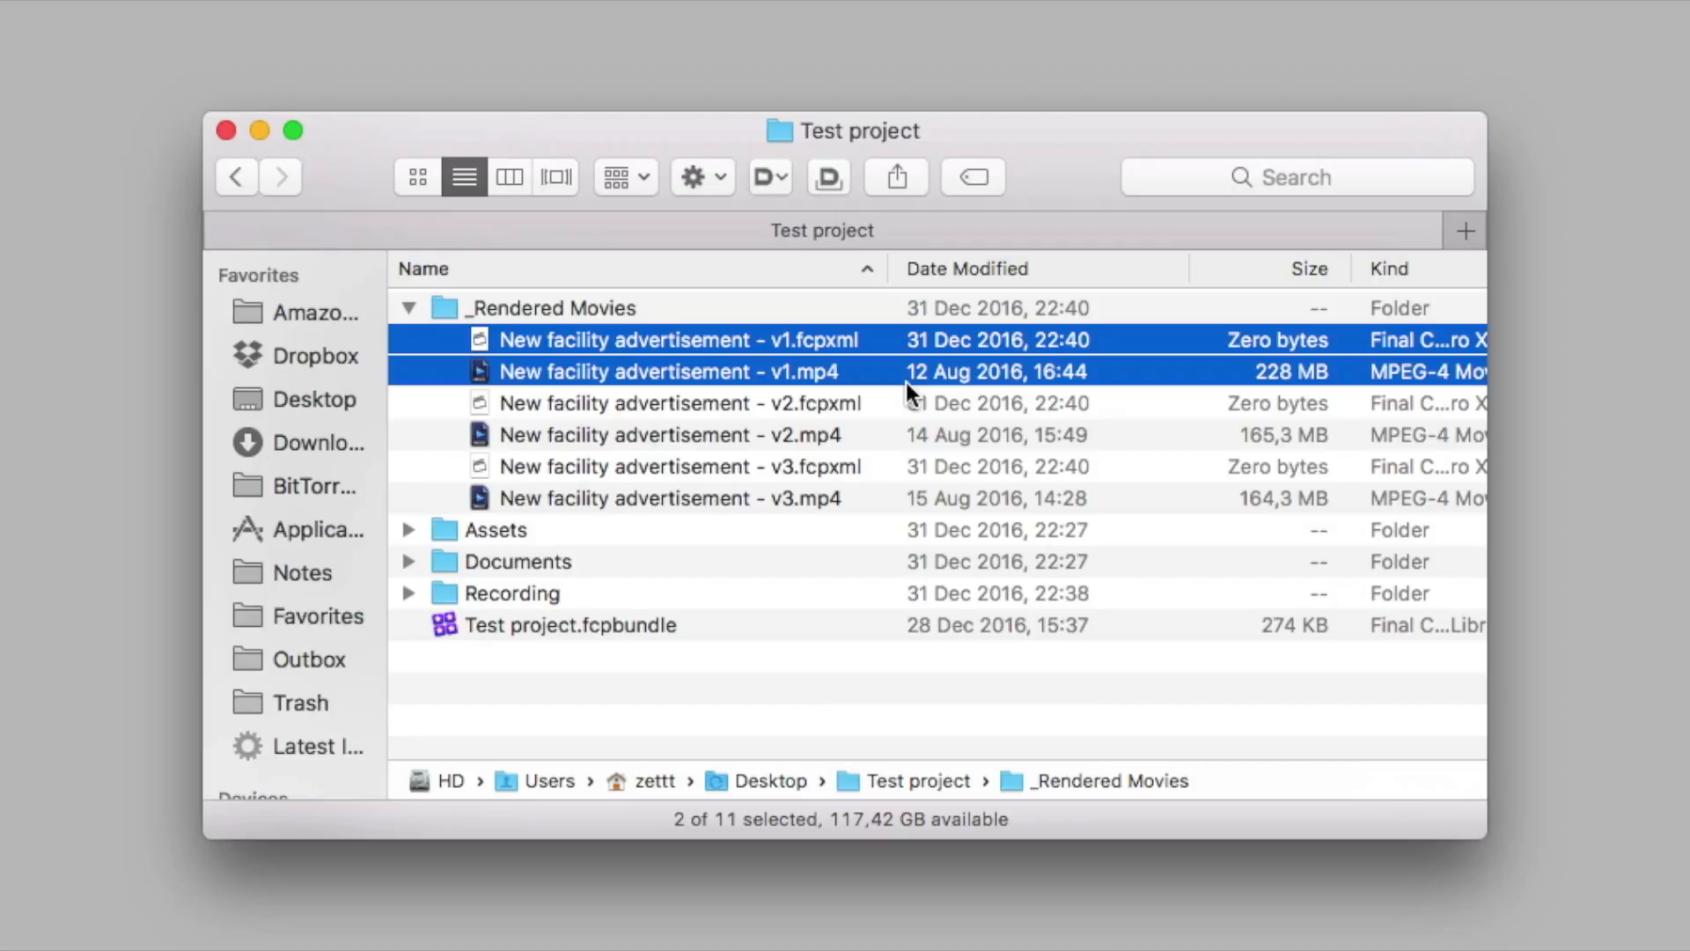
left_click(906, 382, "super")
left_click(906, 381)
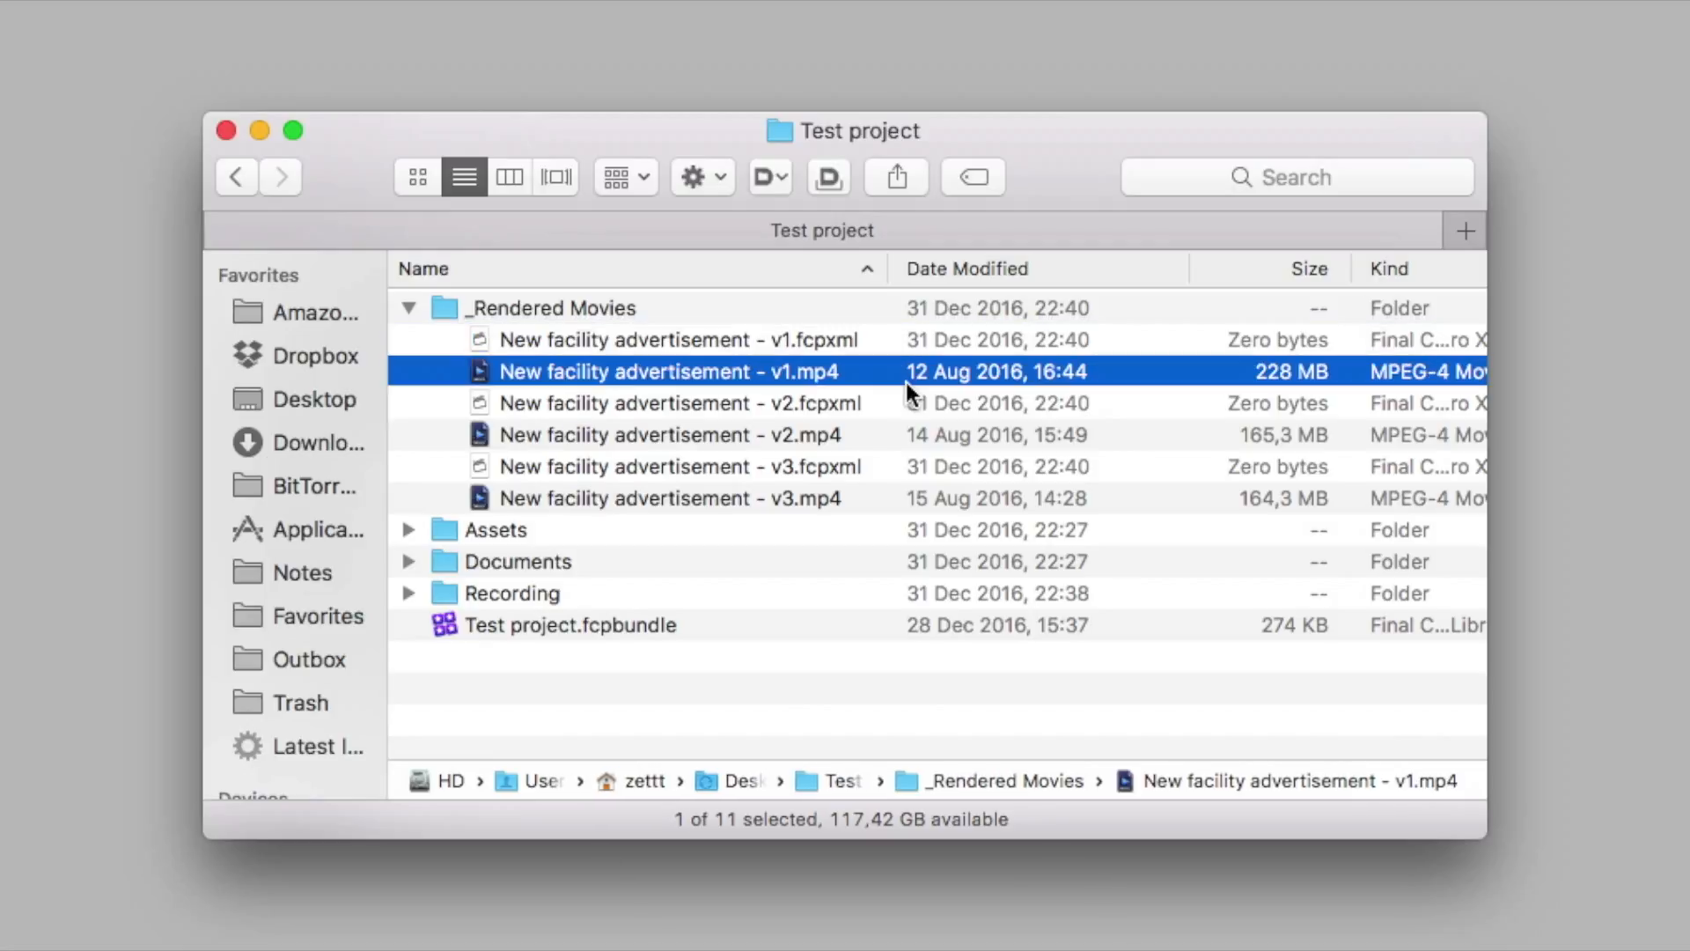
Highlight the v1 suffix in the name of New facility advertisement - v1.mp4, and close the name without changing it
key("Return")
key("Right")
key("shift+Left")
key("shift+Left")
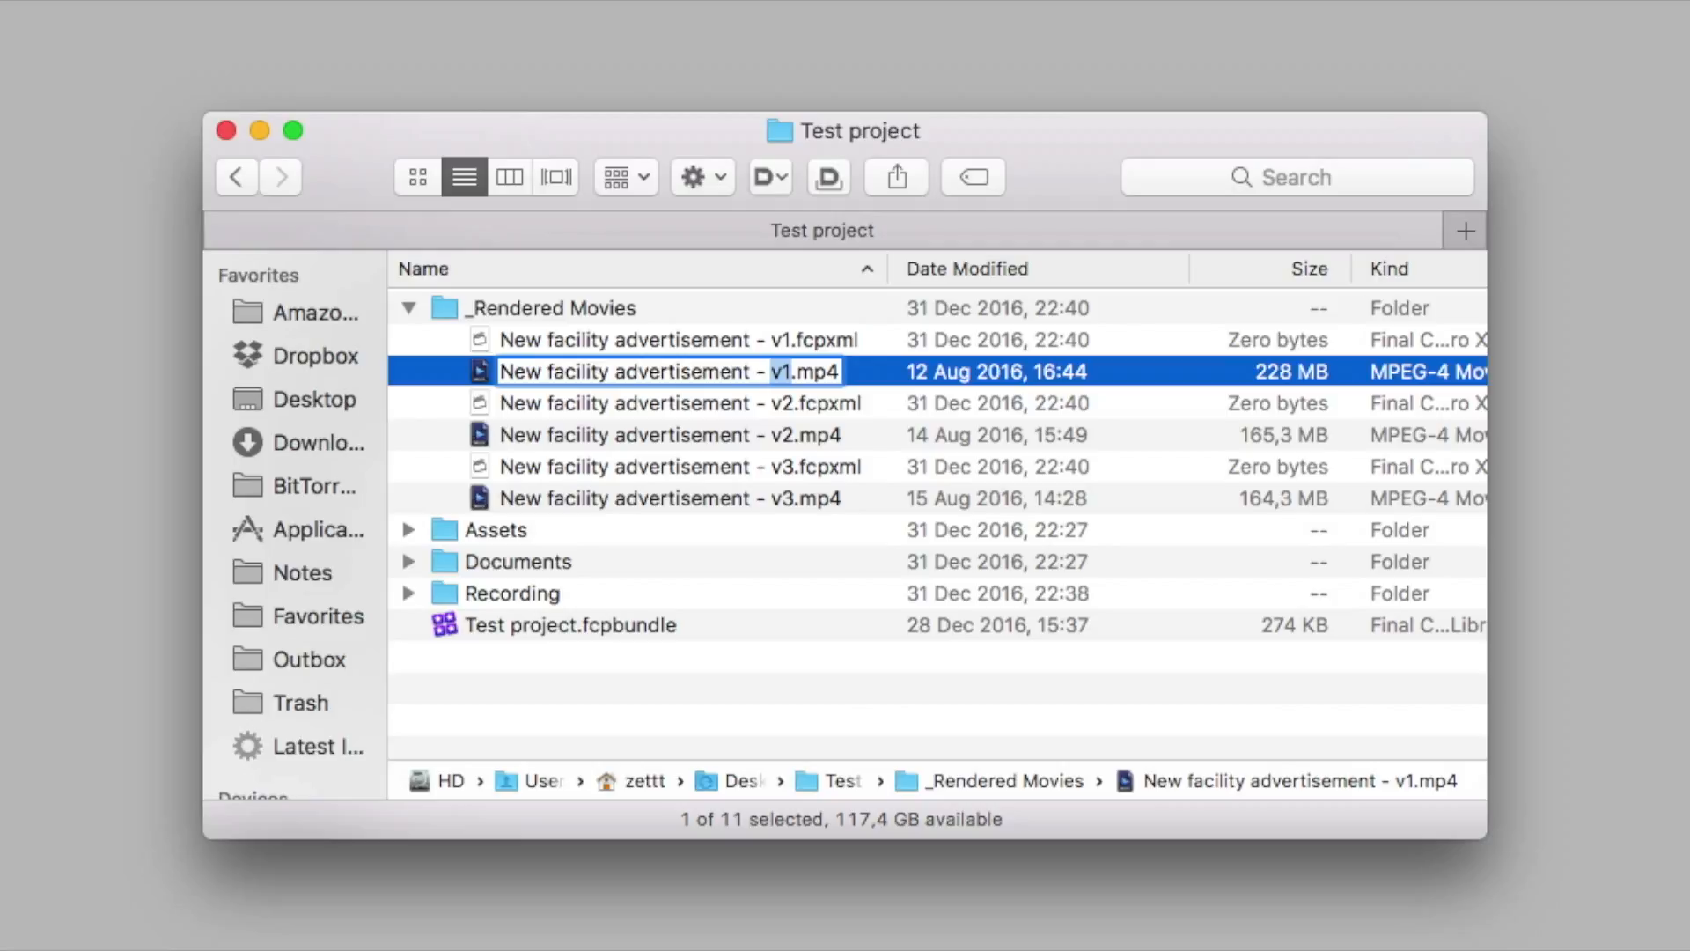
key("Return")
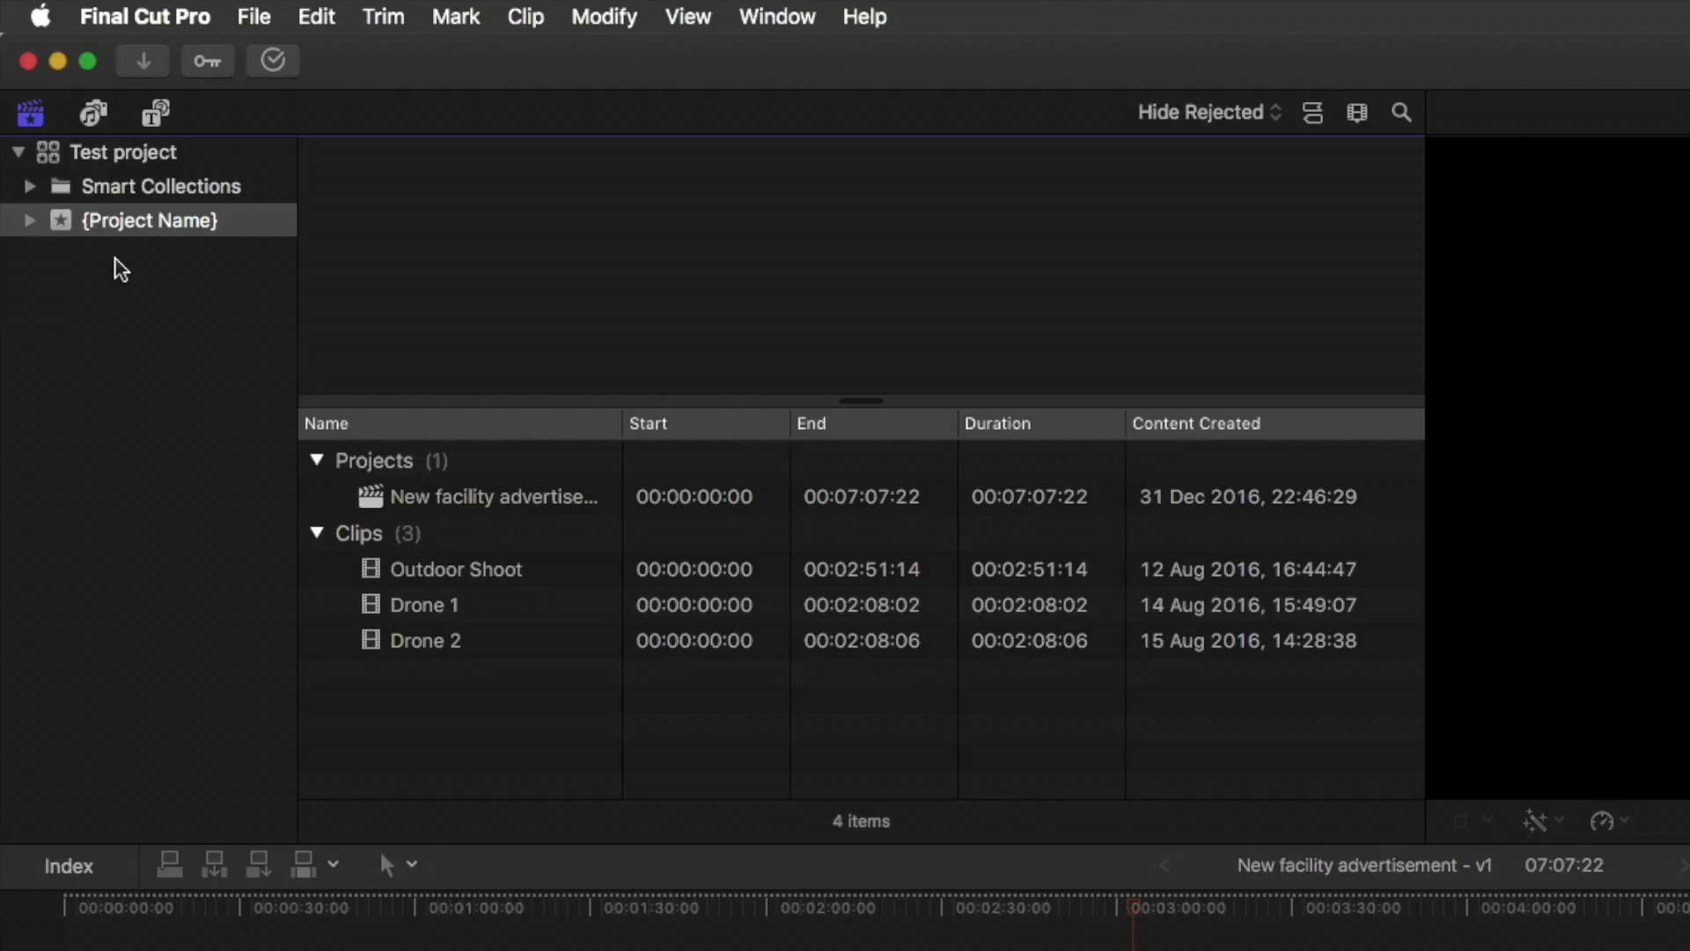
In Final Cut Pro, rename the {Project Name} event in the Test project library as New facility advertisement
left_click(137, 195)
left_click(145, 220)
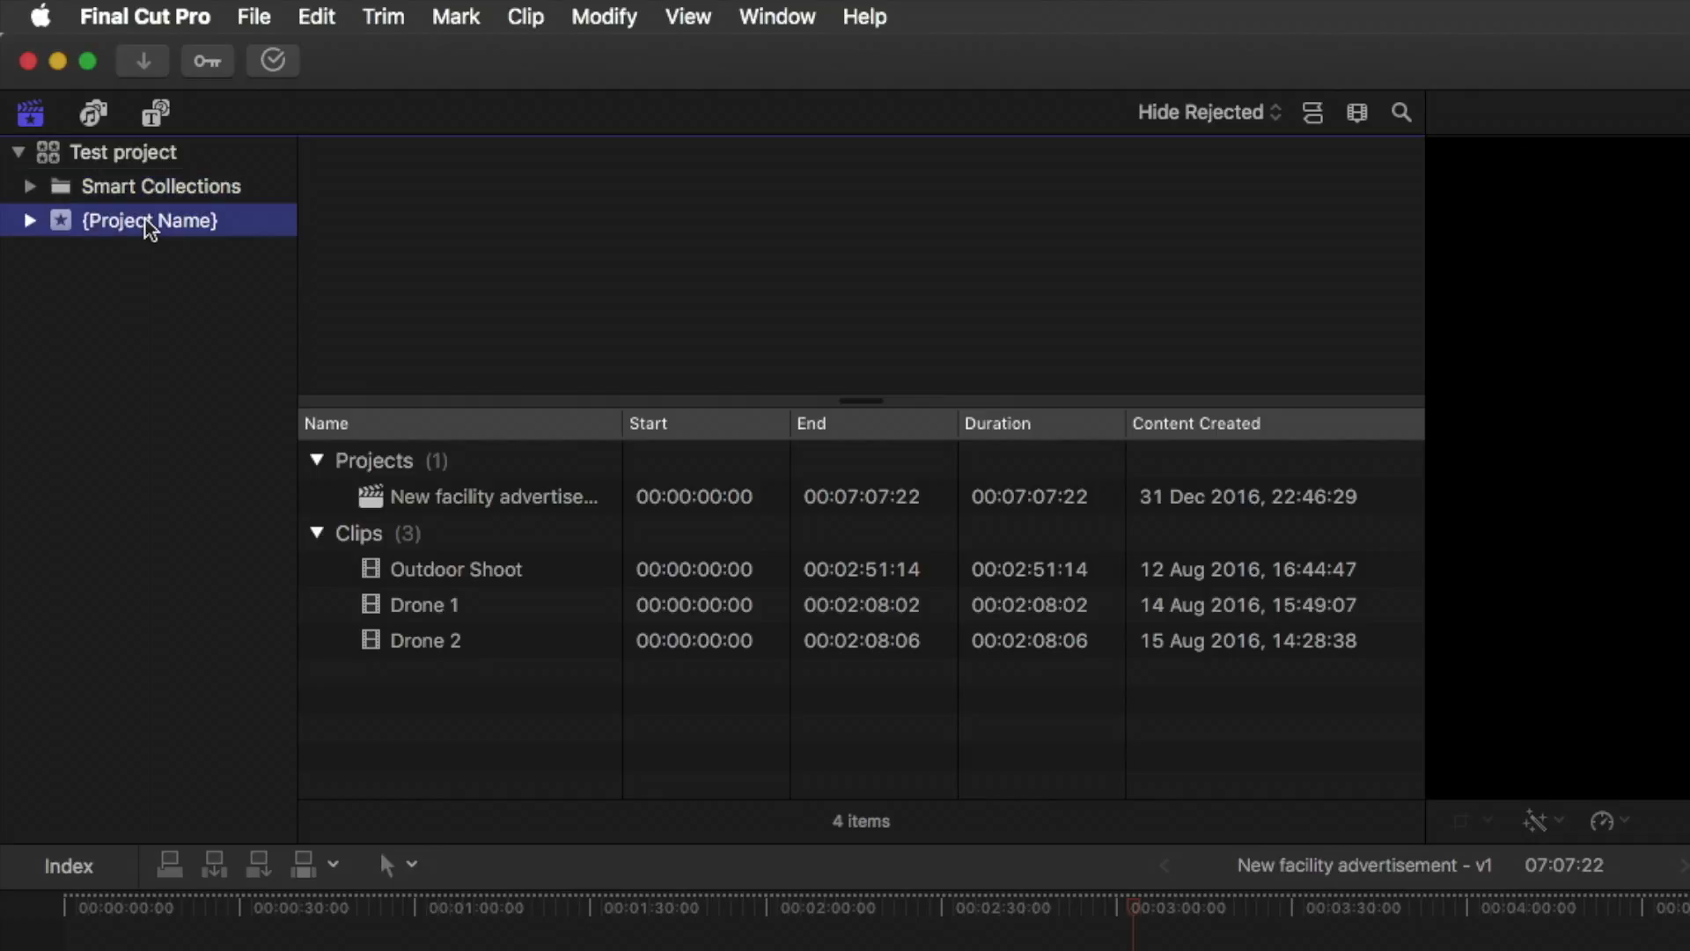
left_click(238, 220)
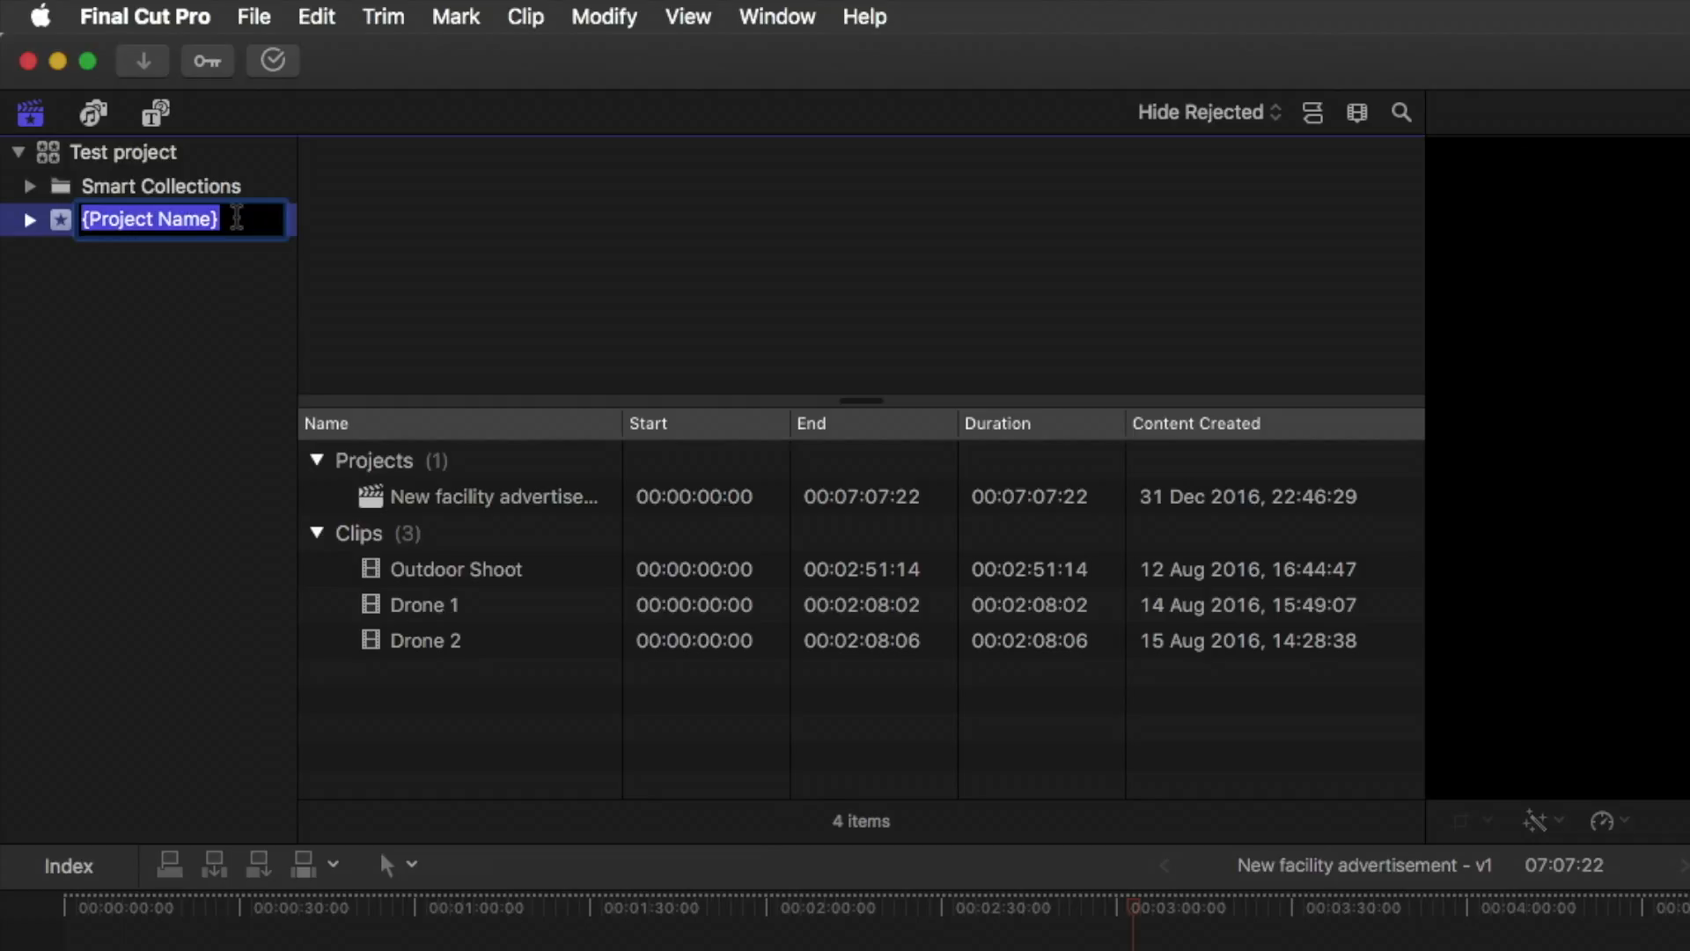
type("Test")
key("BackSpace")
key("BackSpace")
key("BackSpace")
key("BackSpace")
type("New")
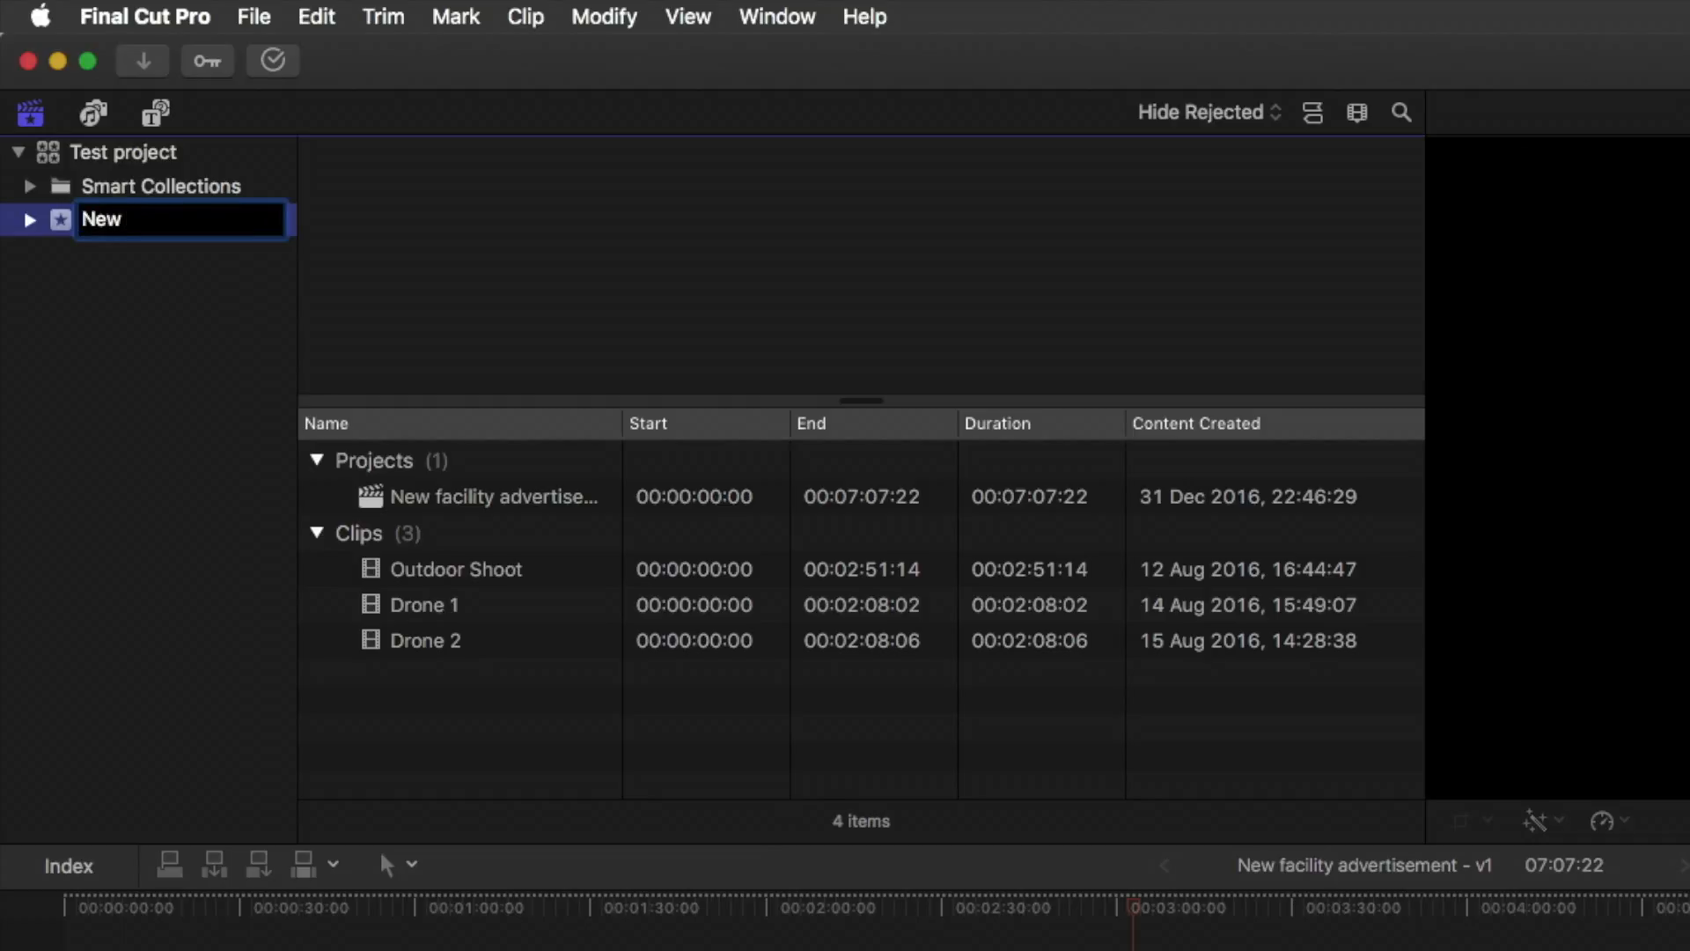
type(" facility advertisement")
key("Return")
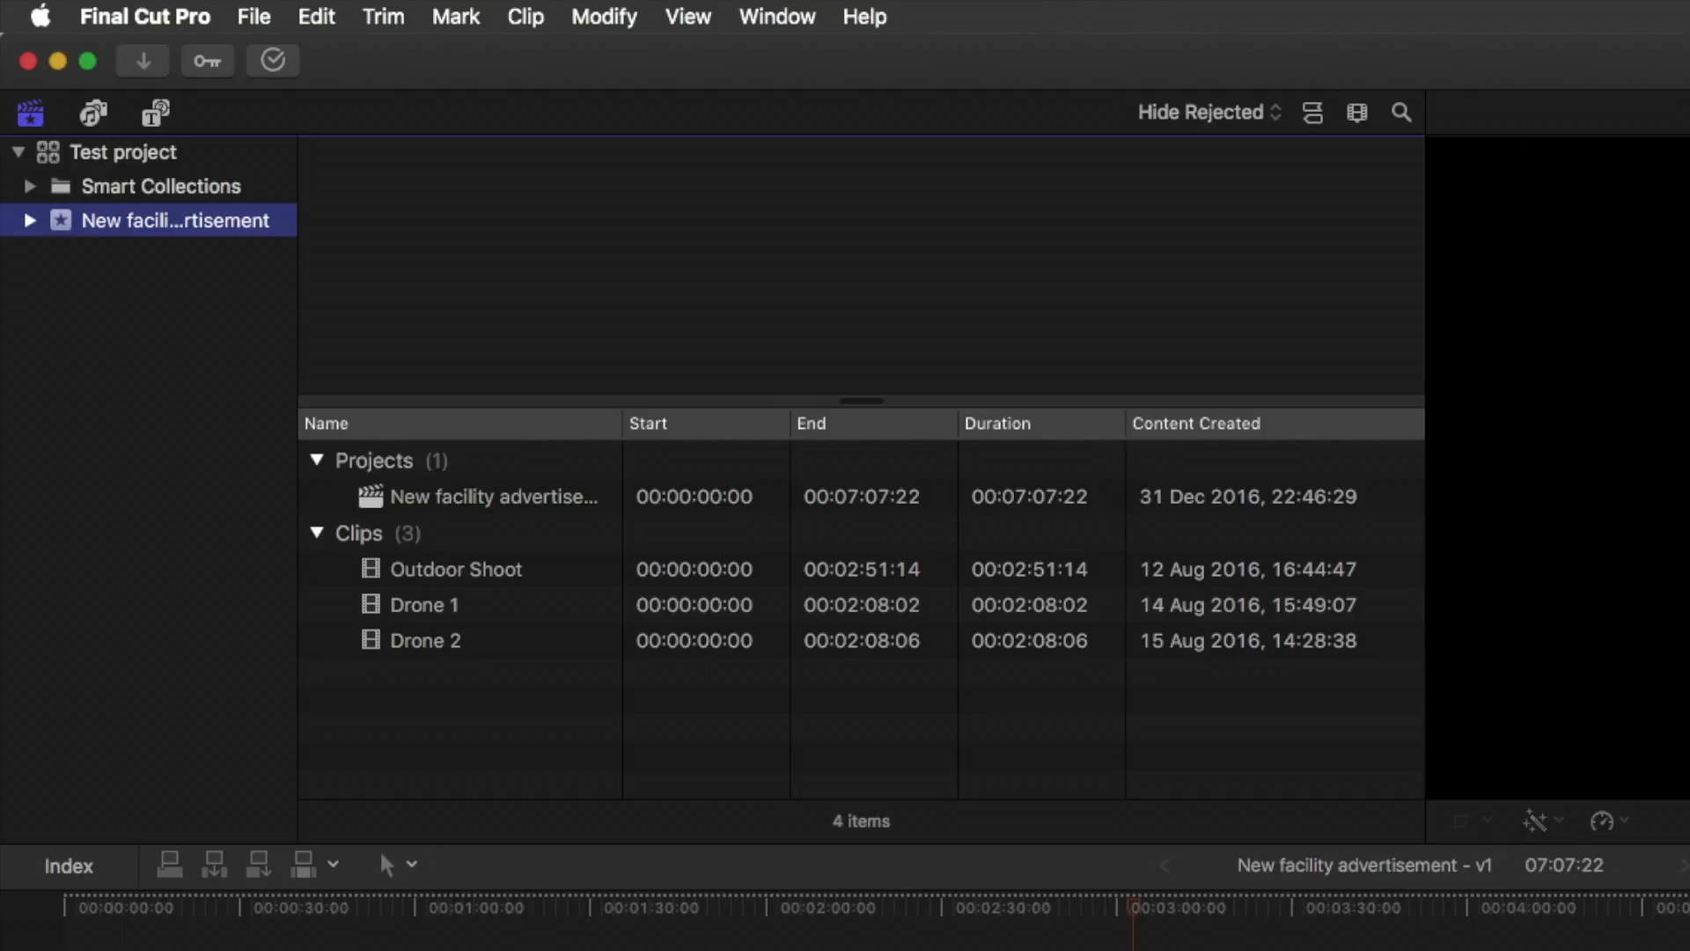
Snapshot the New facility advertisement - v1 project, and rename the original project as New facility advertisement - v2
left_click(457, 495)
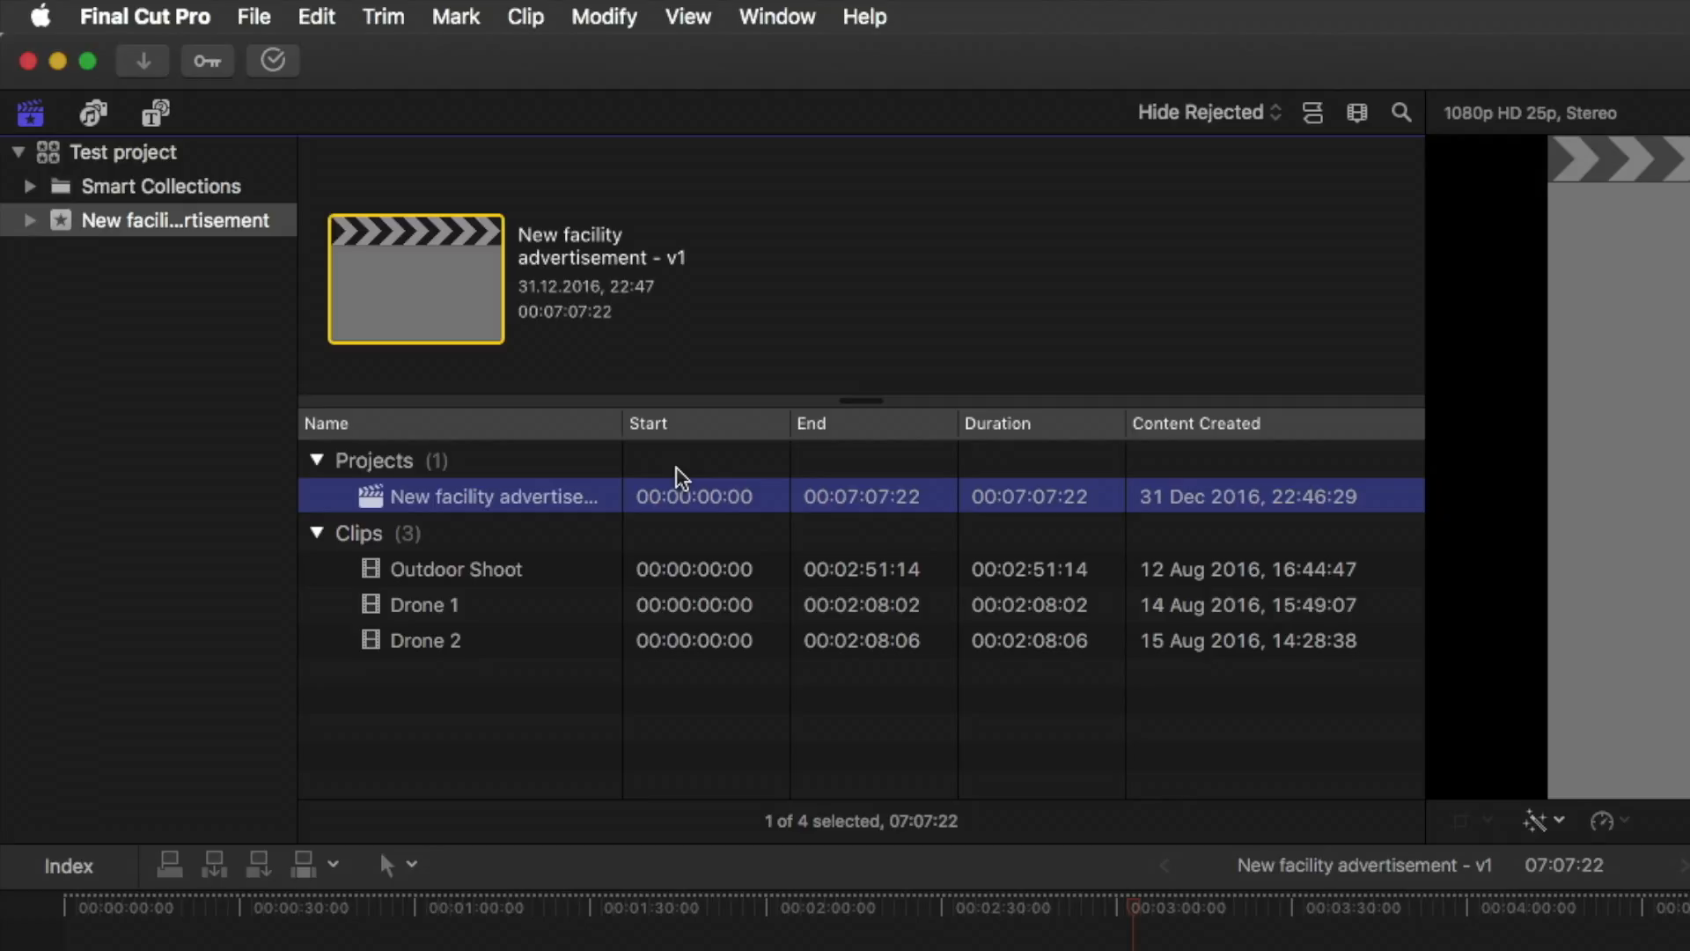
key("super+shift+d")
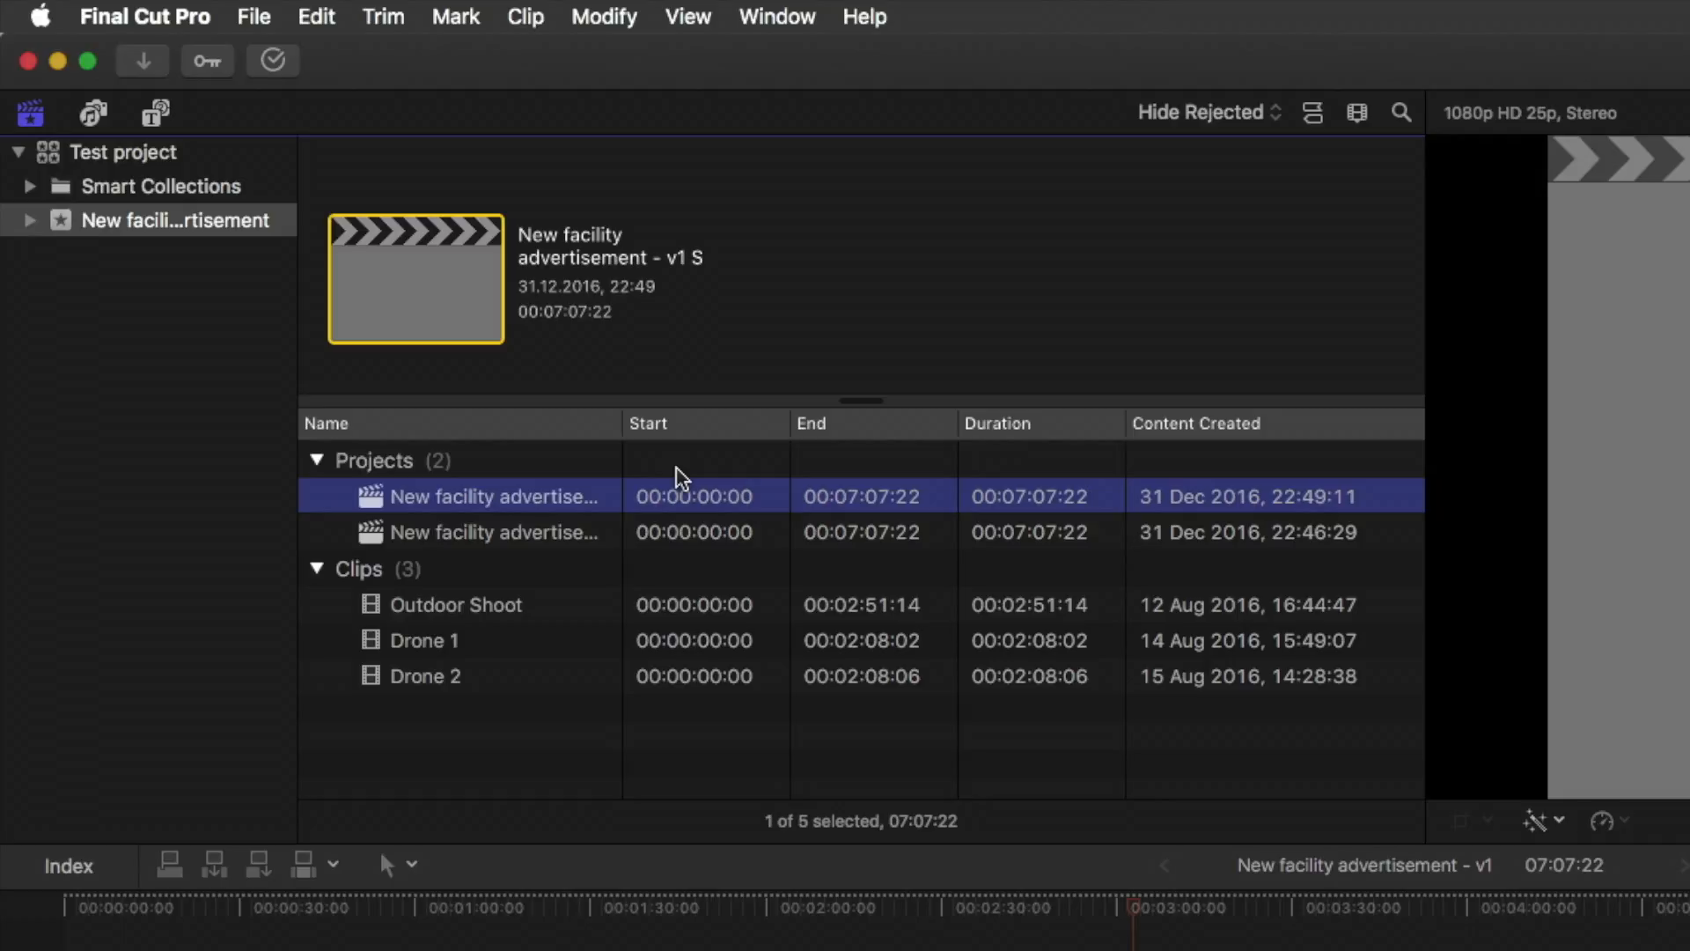
key("Down")
key("Return")
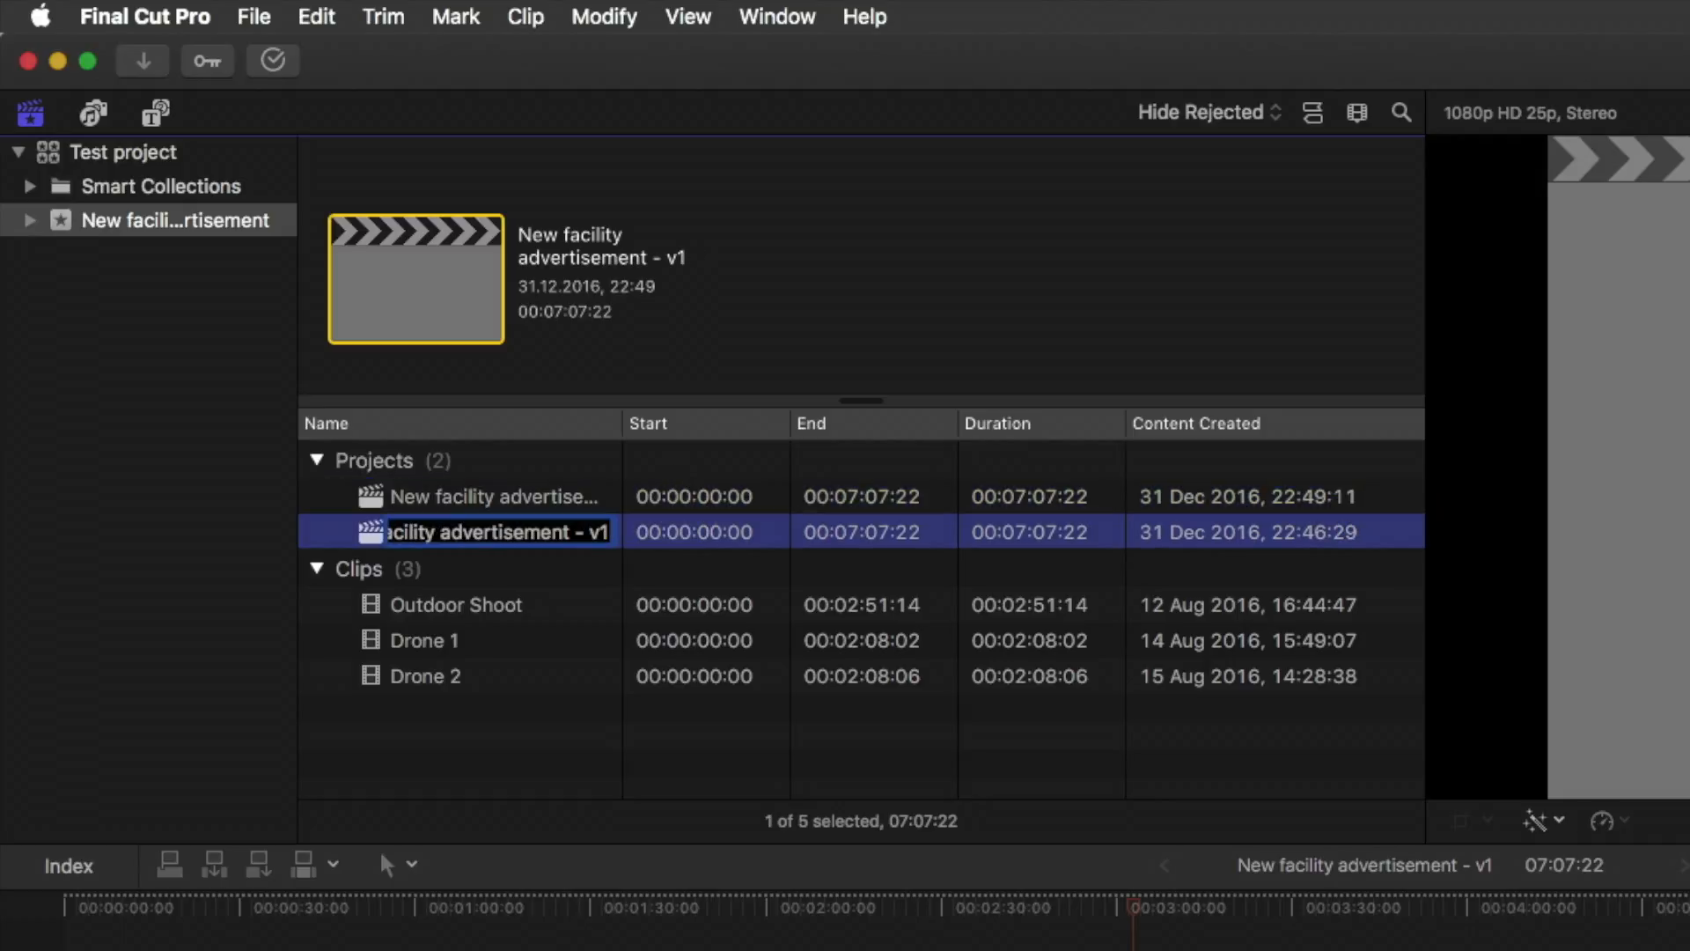
key("BackSpace")
type("2")
key("Return")
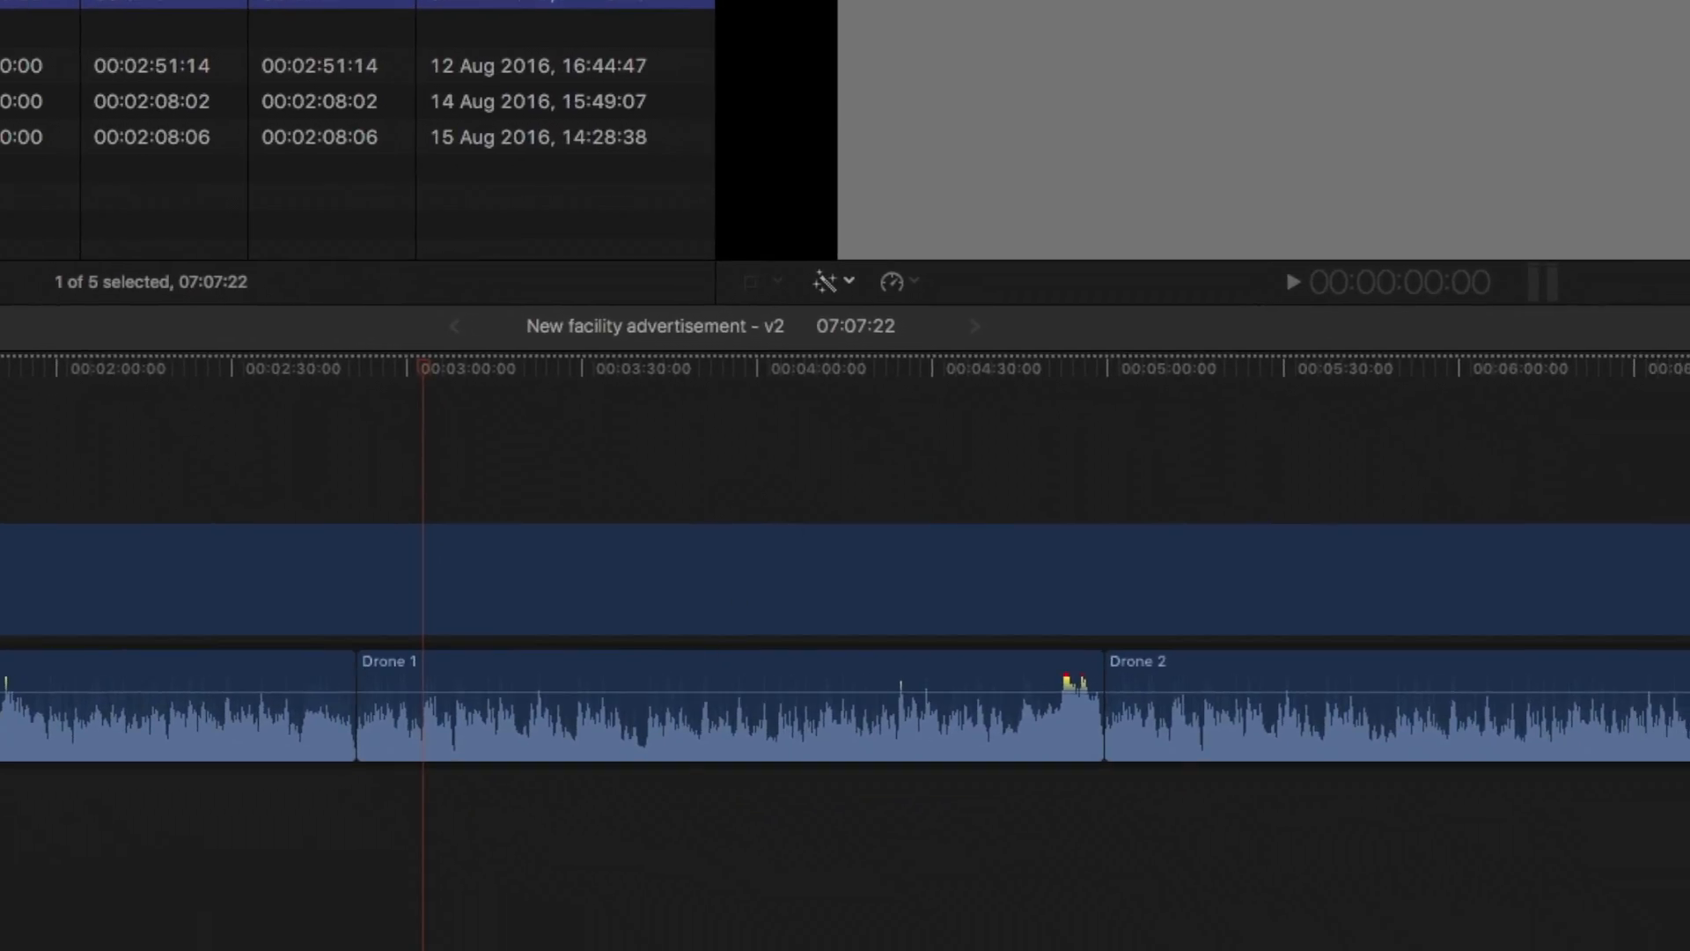
Delete the Drone 1 clip from the v2 timeline, and trim the clip above to the end of Drone 2
left_click_drag(429, 950, 711, 711)
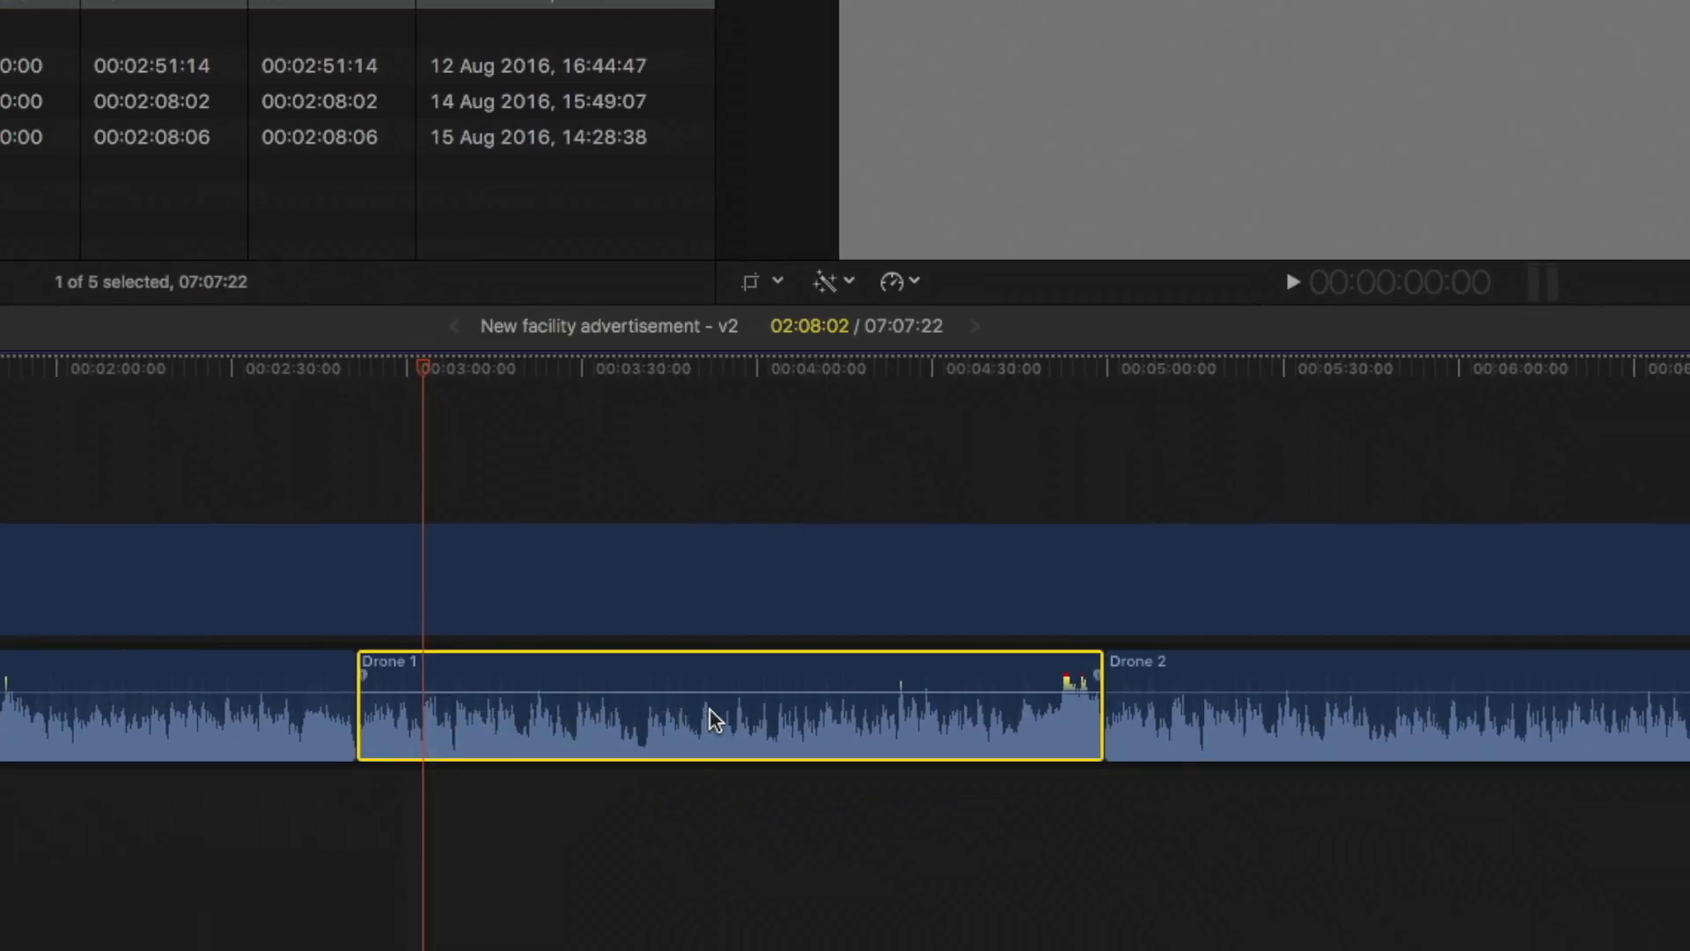
key("BackSpace")
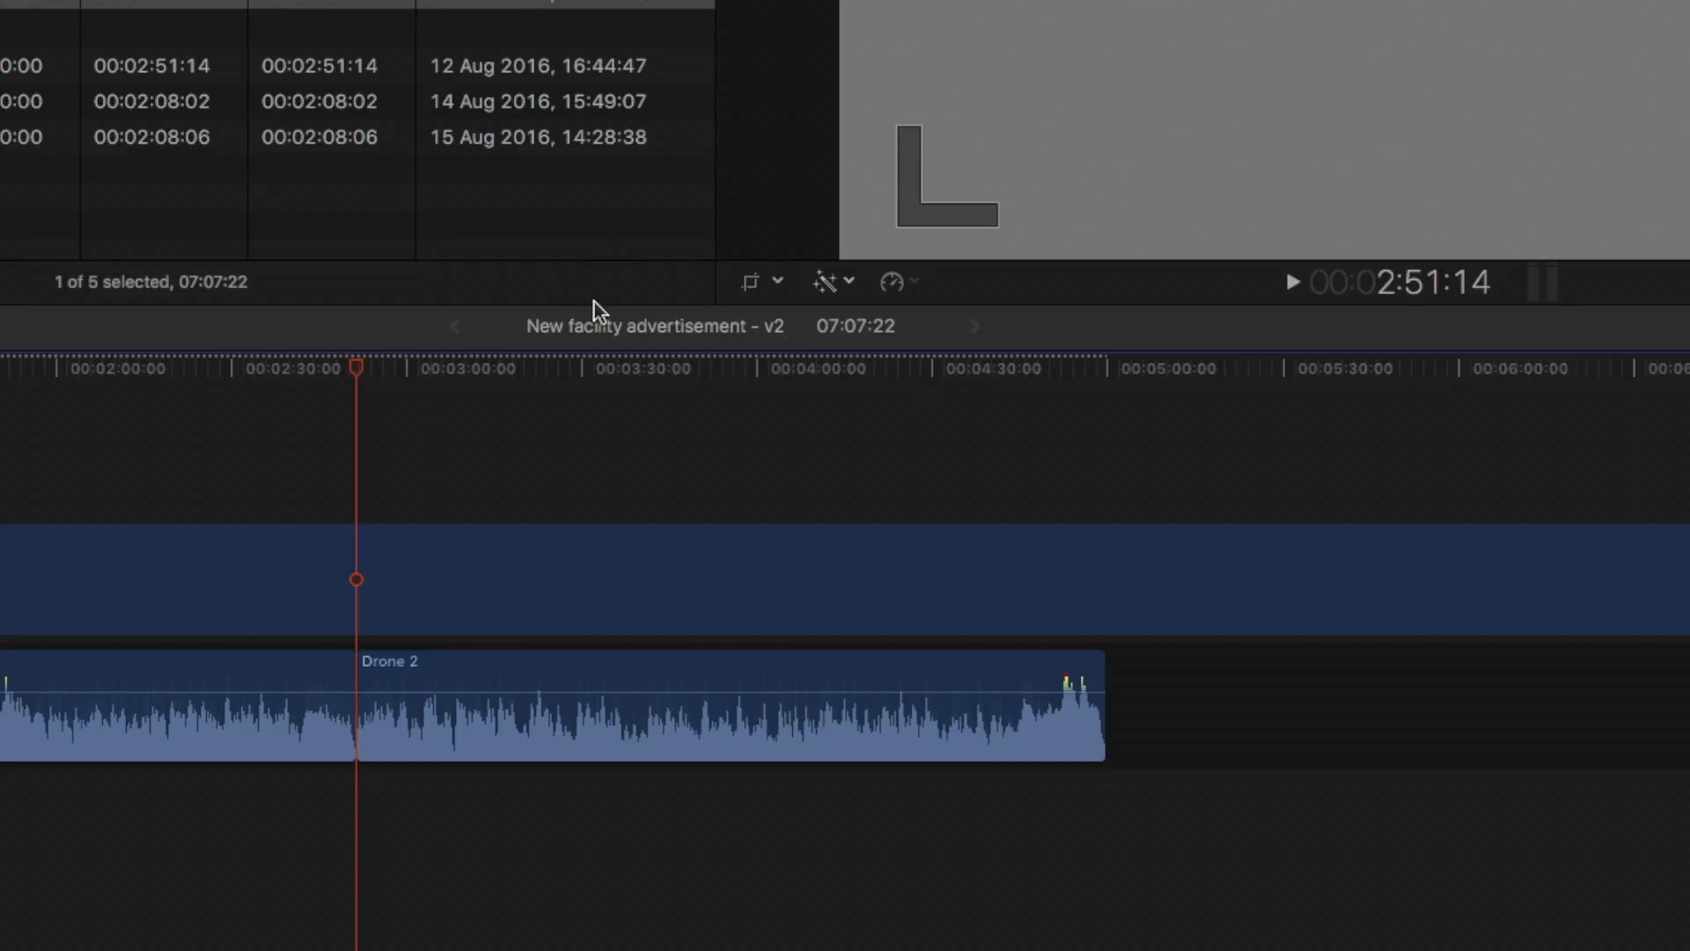
left_click_drag(1685, 581, 1102, 661)
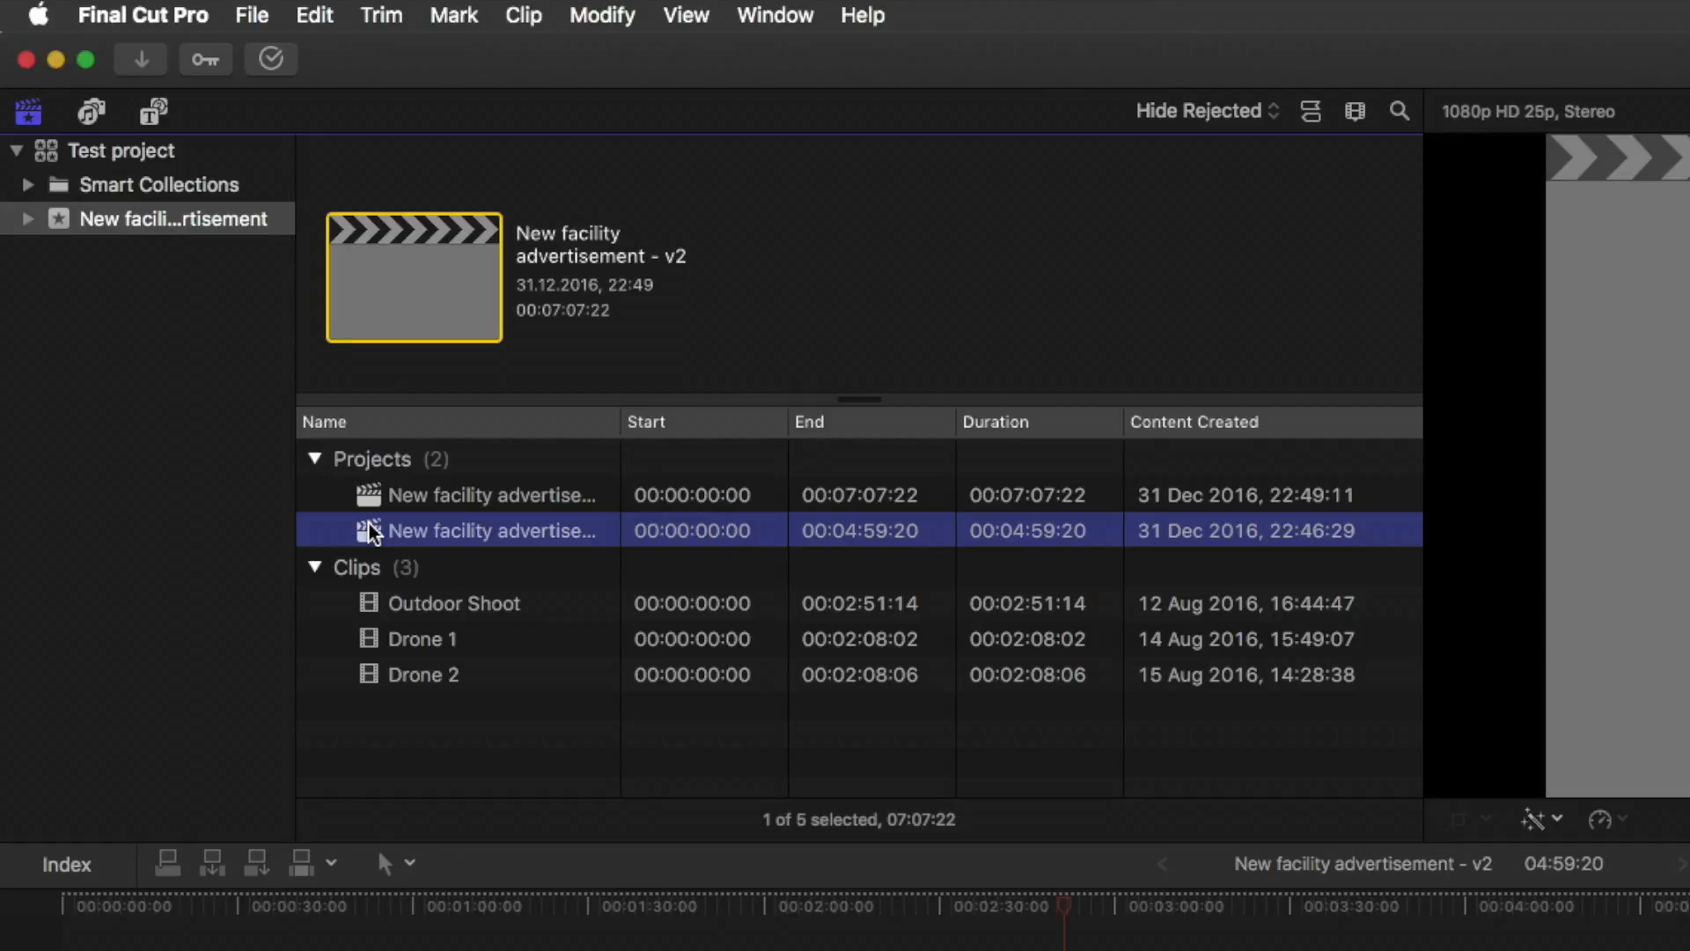
Snapshot the New facility advertisement - v2 project, and rename the original project as New facility advertisement - v3
key("shift+super+d")
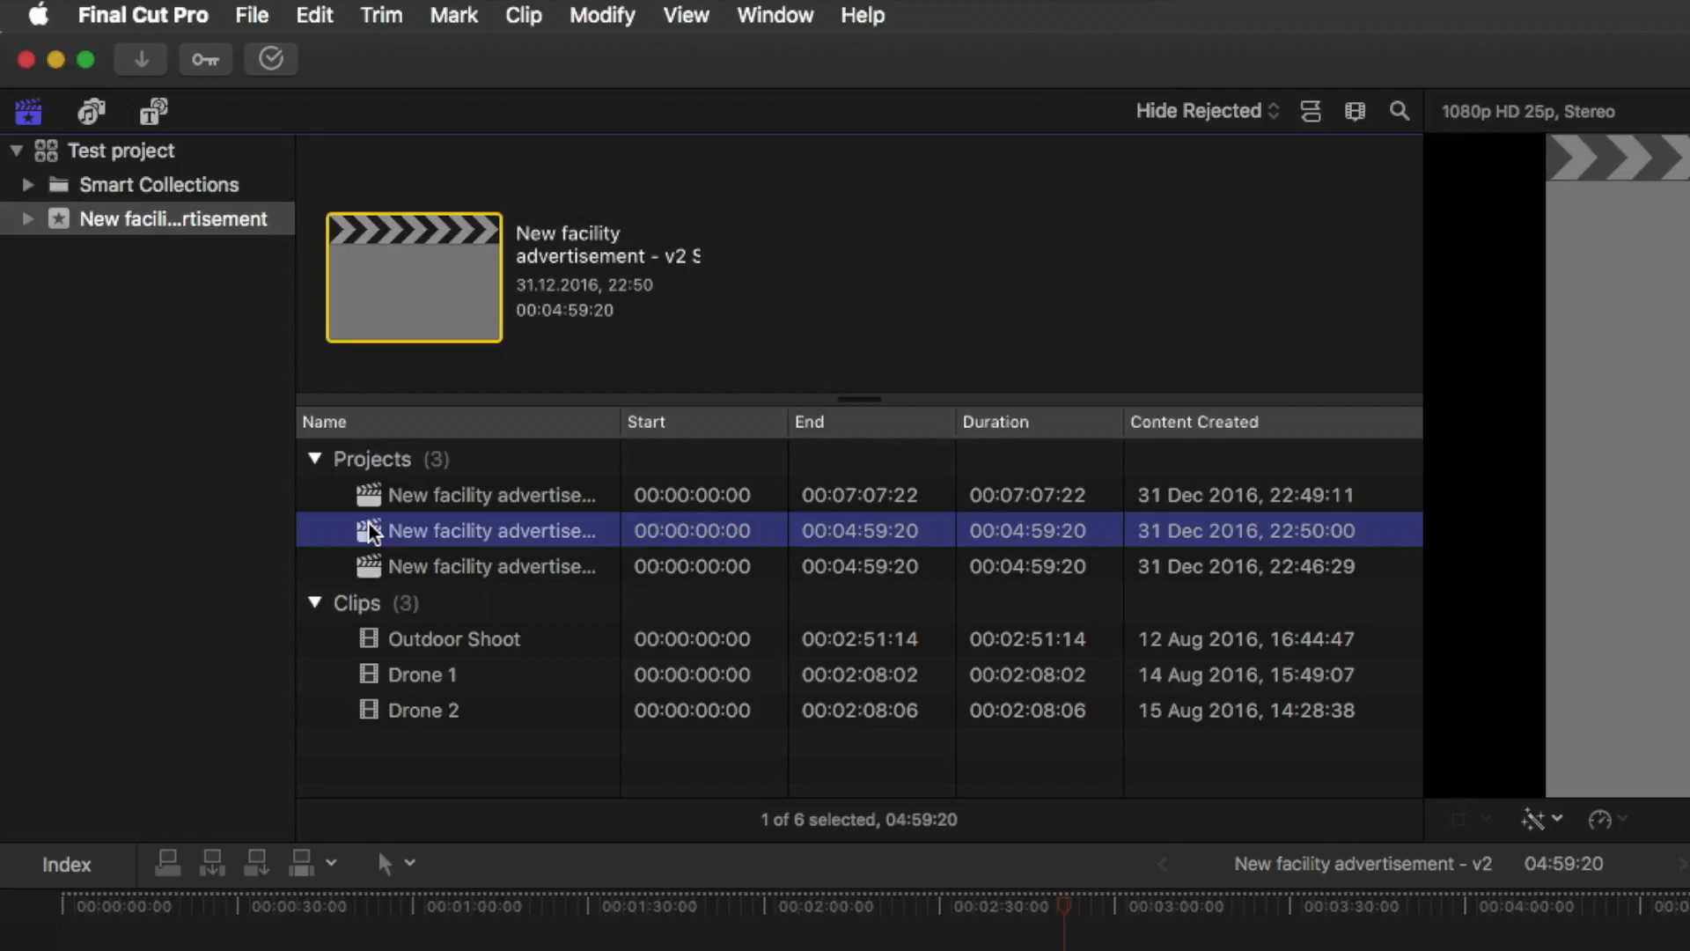
key("Down")
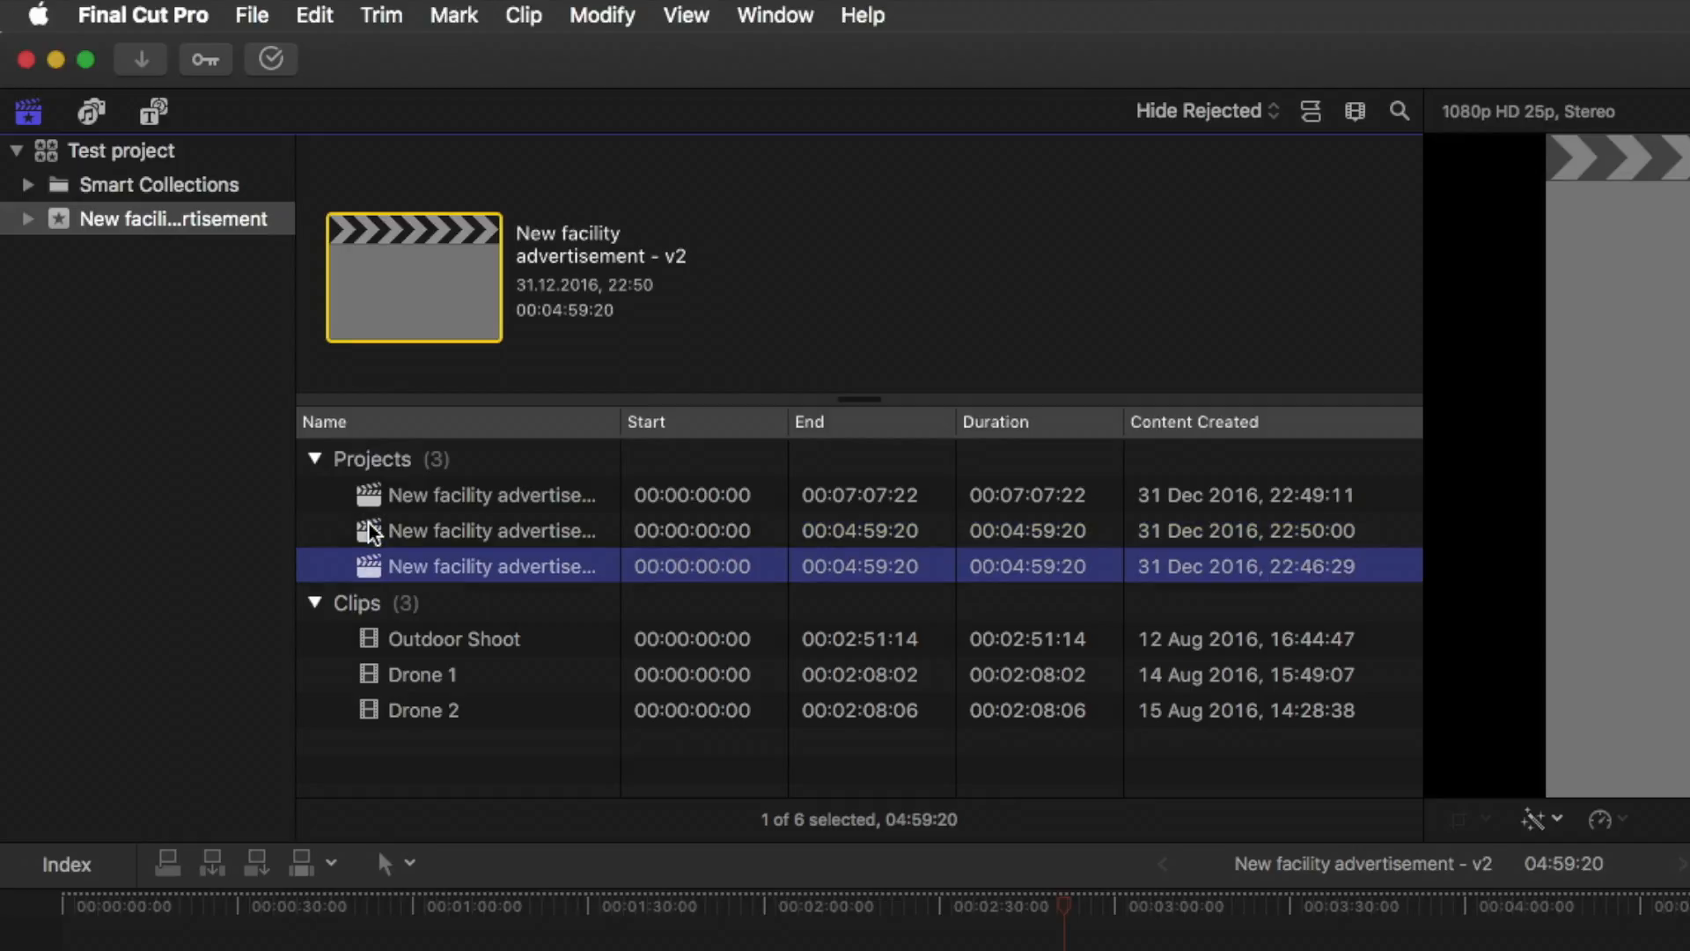
key("Return")
key("Right")
key("shift+Left")
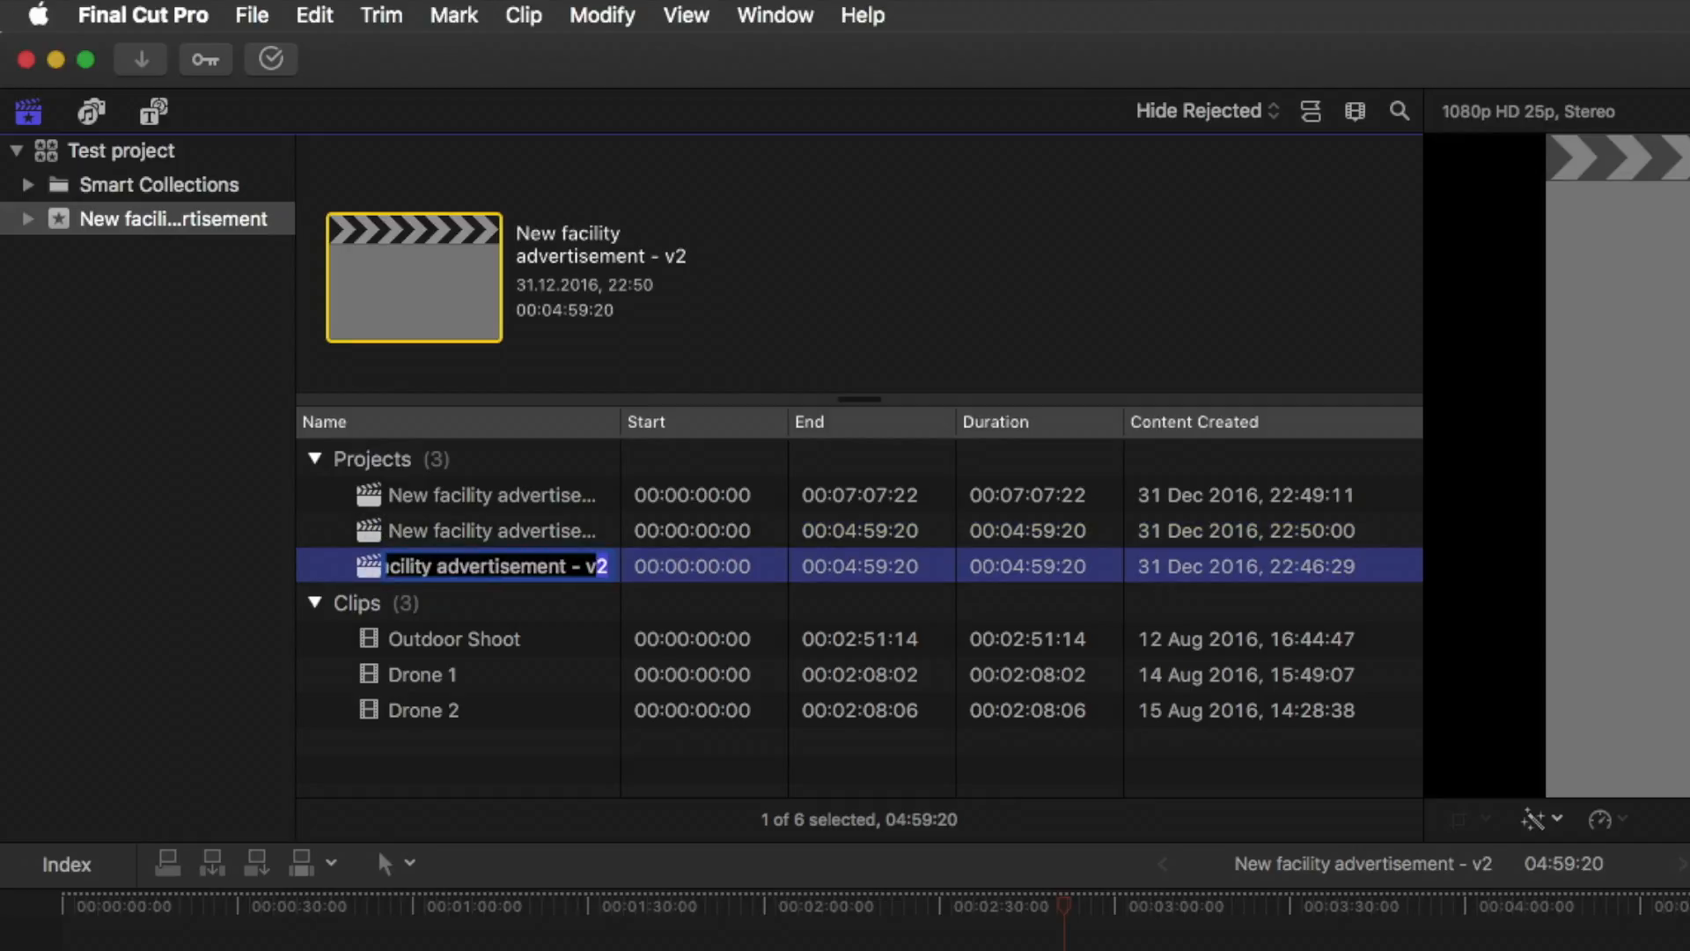
type("3")
key("Return")
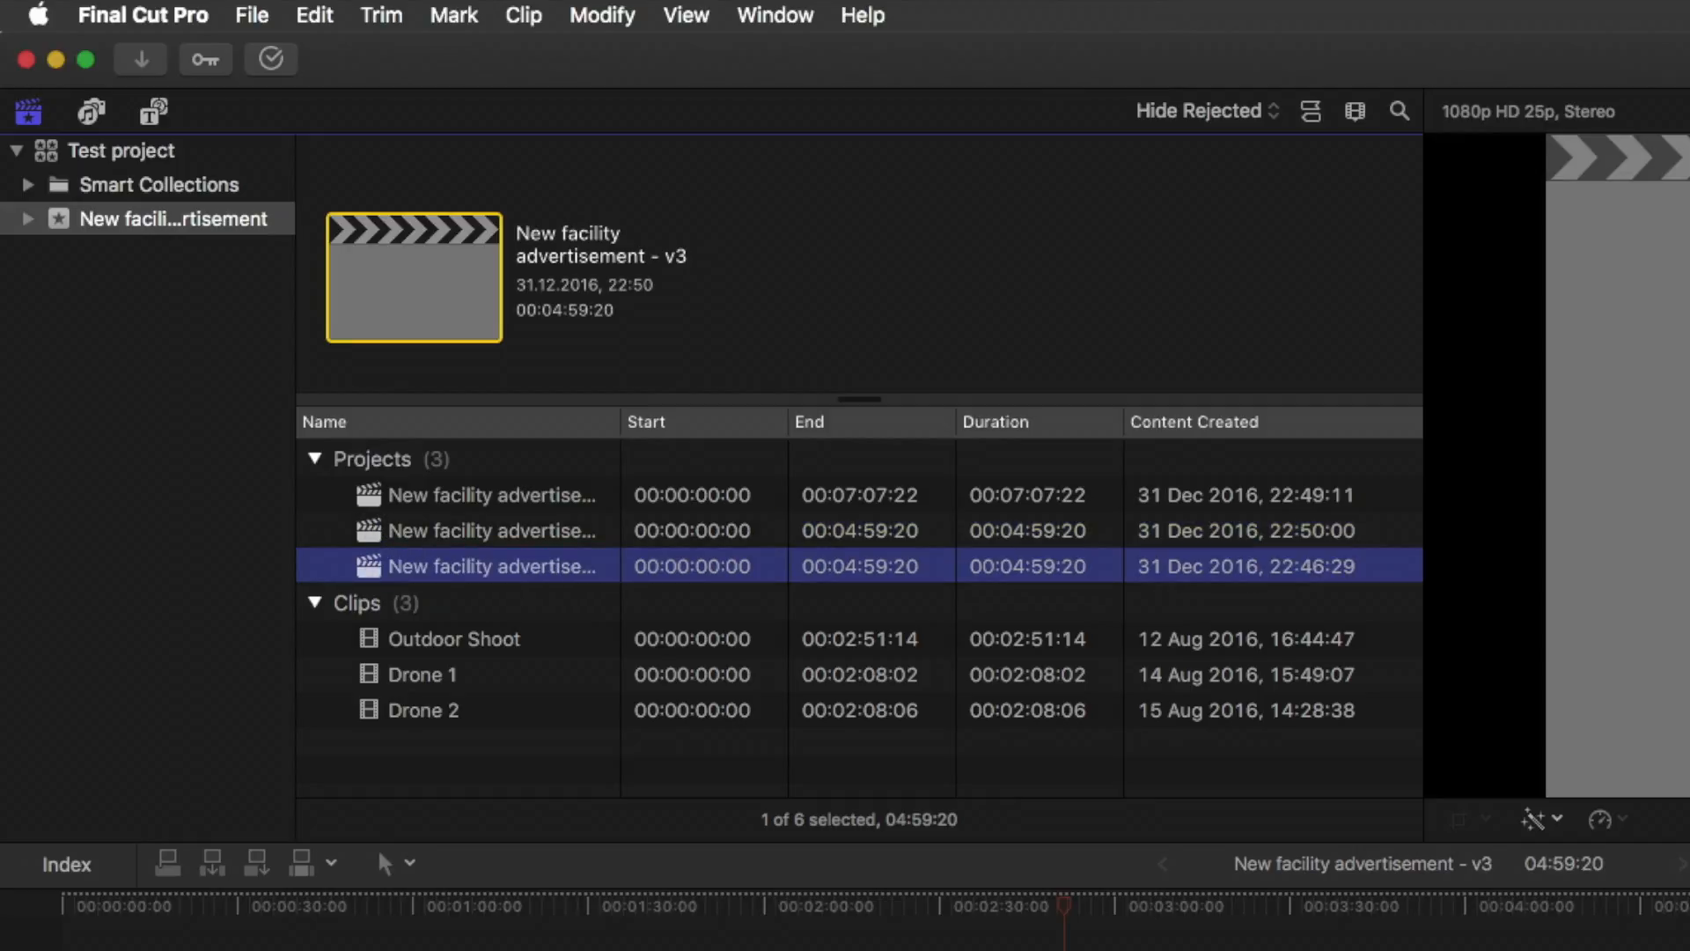